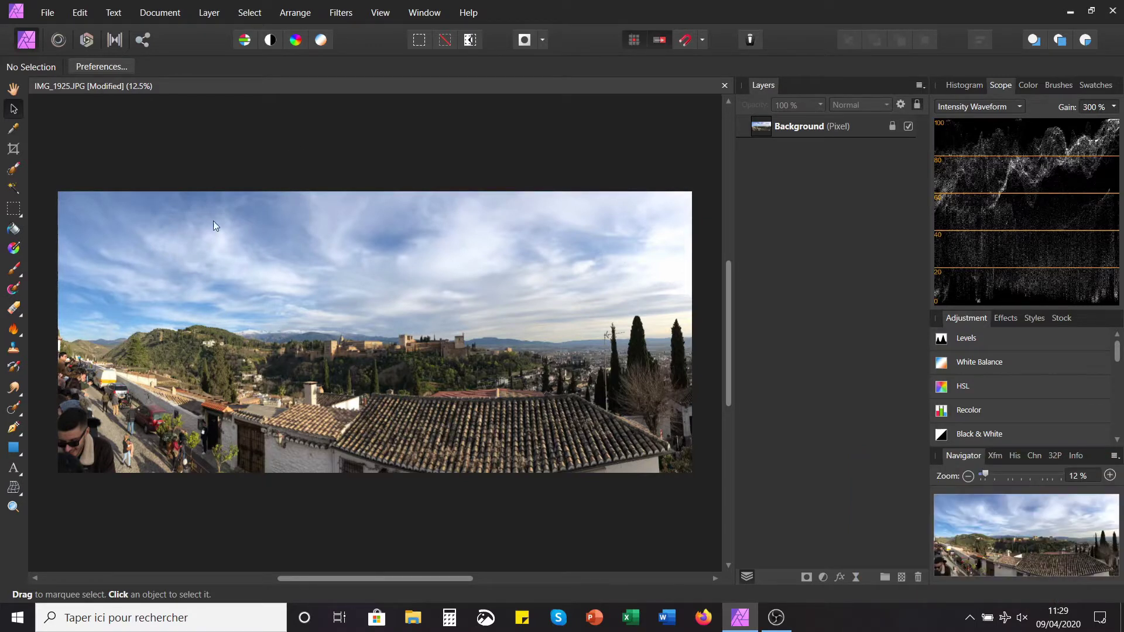
- Select the Background layer and switch to the Develop Persona
click(90, 37)
click(559, 324)
click(756, 127)
click(87, 39)
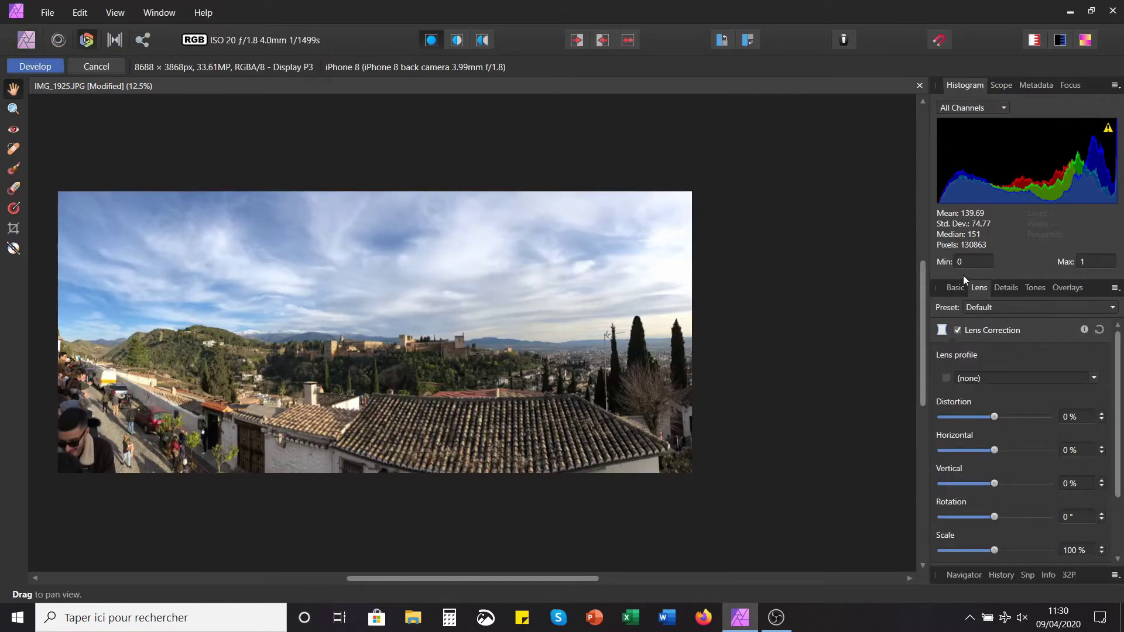
- Try a distortion of -40 % in the photo's Lens Correction settings
click(957, 289)
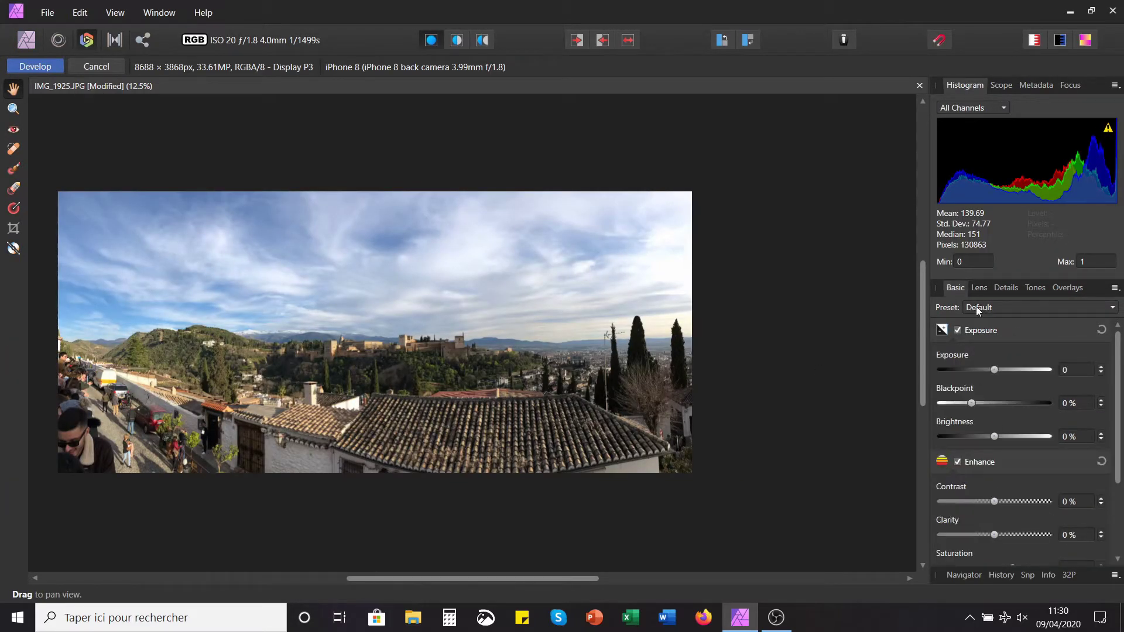
click(978, 289)
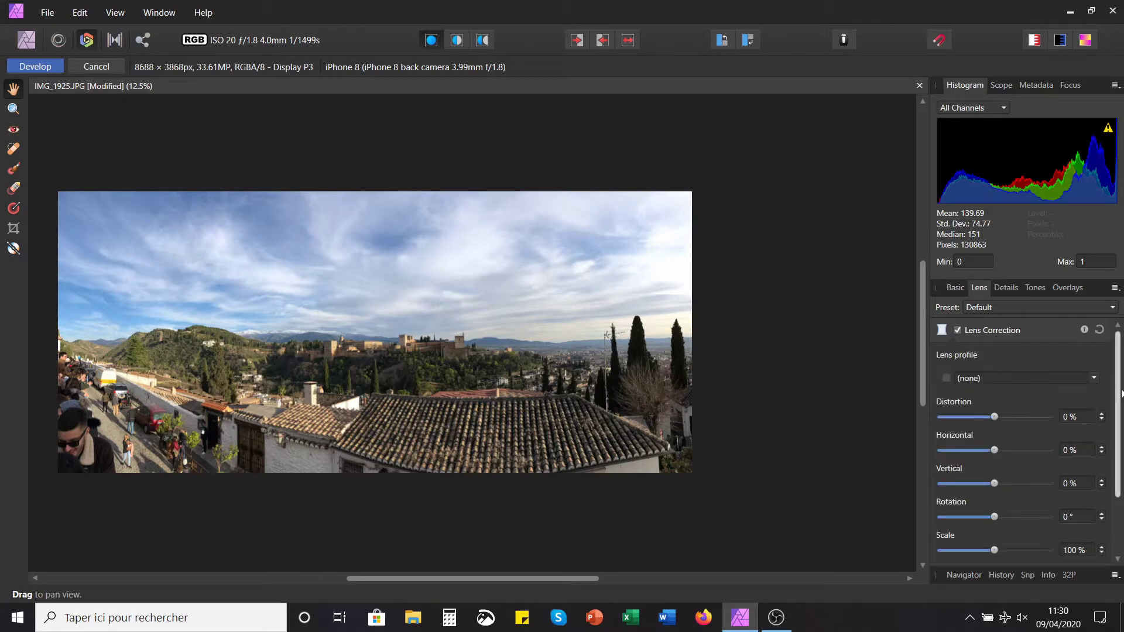
scroll(1119, 396, down, 3)
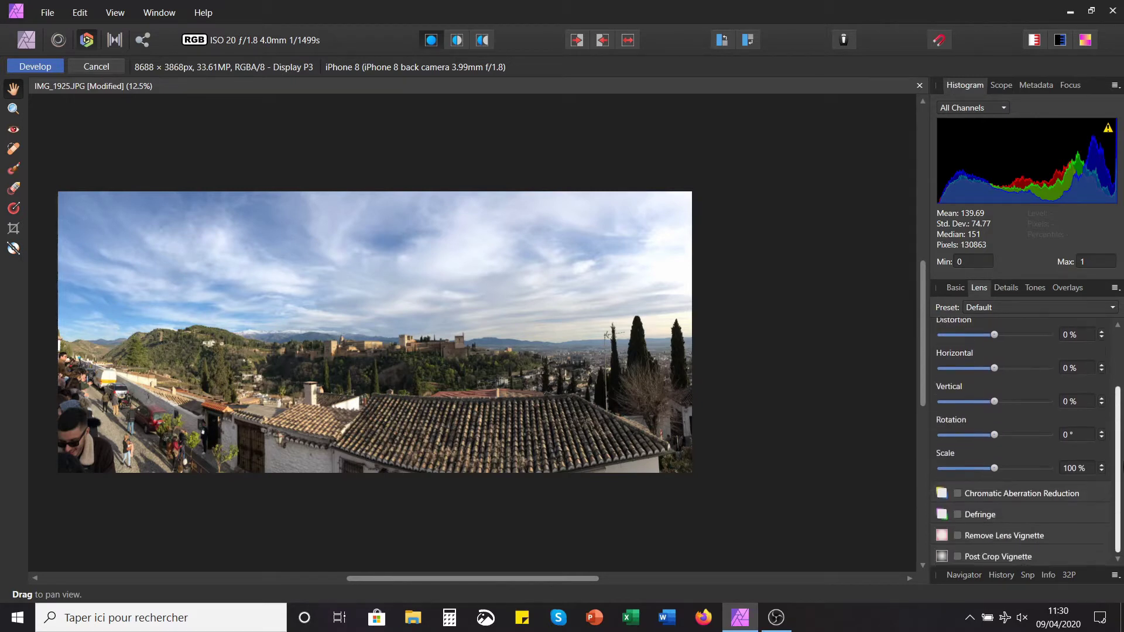
scroll(1120, 396, up, 2)
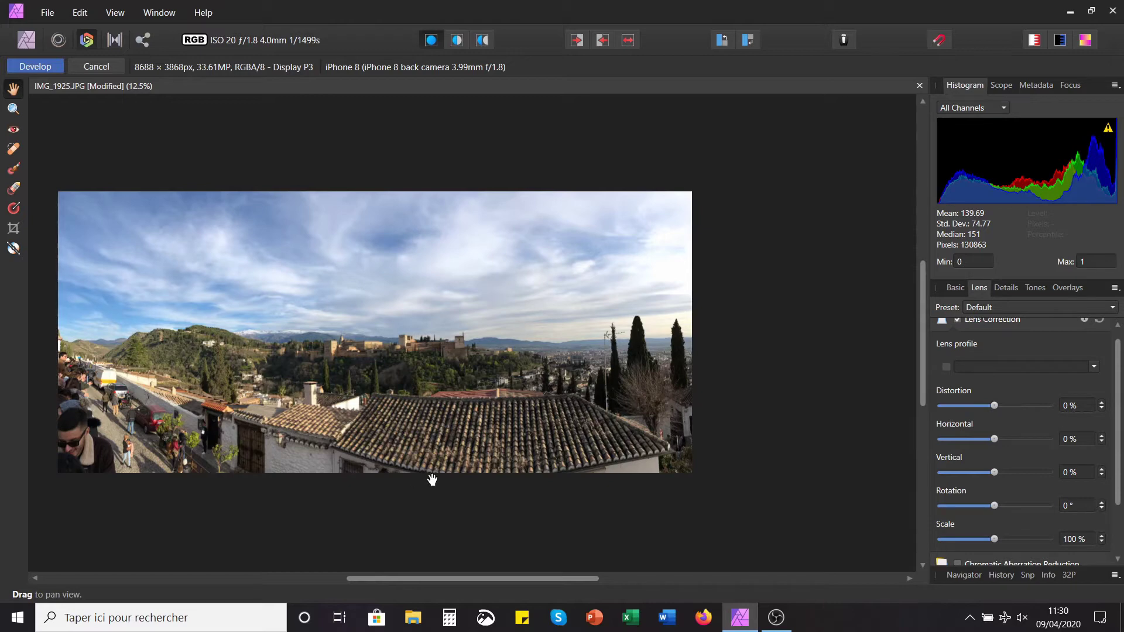
scroll(432, 480, up, 2)
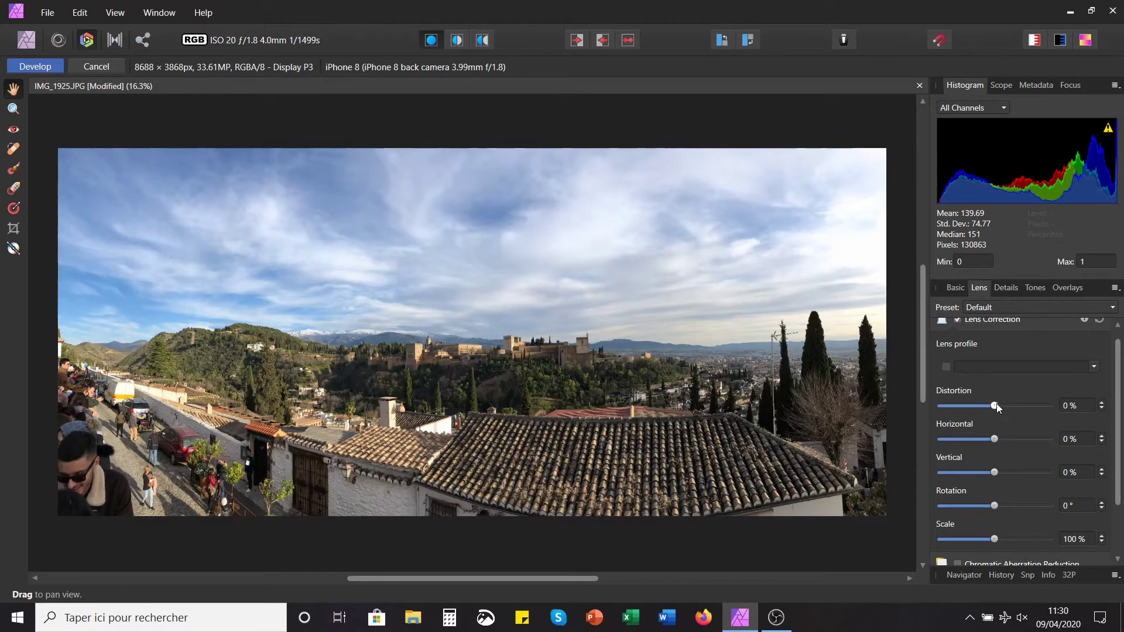
drag(996, 402, 972, 409)
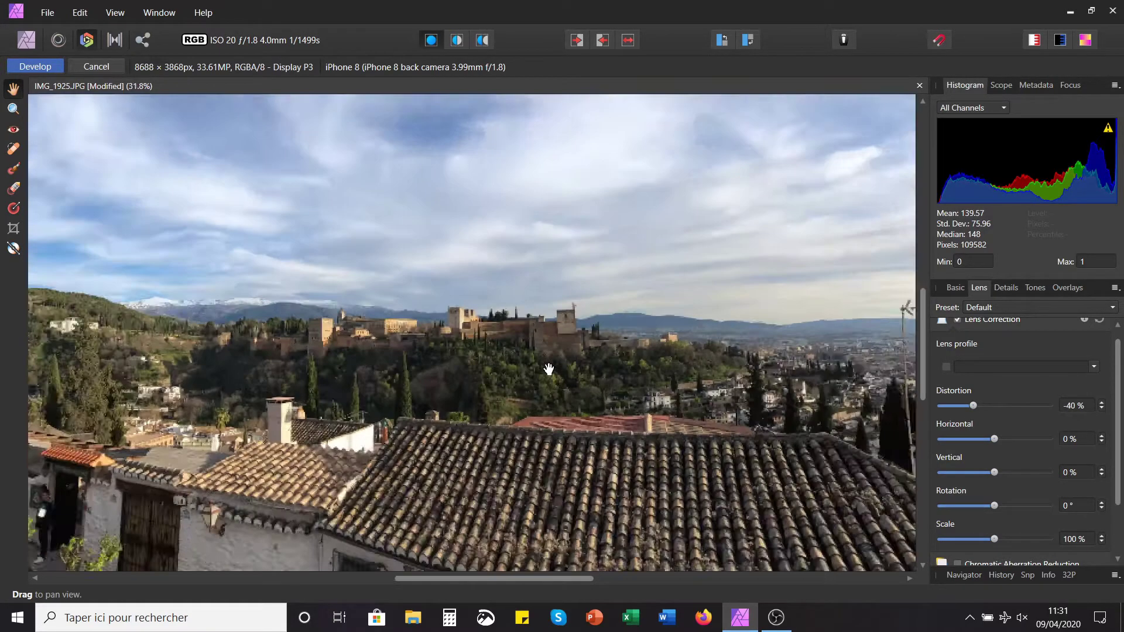
- Examine the distorted panorama up close, checking the roof, the horizon and the curved image edges
scroll(556, 380, up, 5)
scroll(550, 385, down, 3)
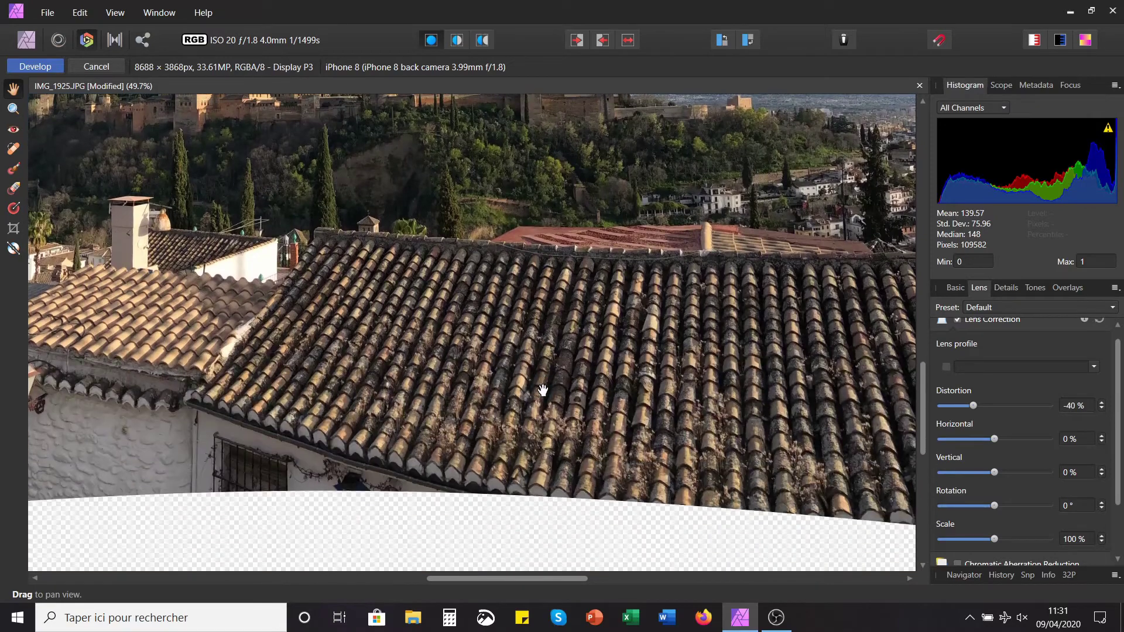
scroll(542, 391, down, 4)
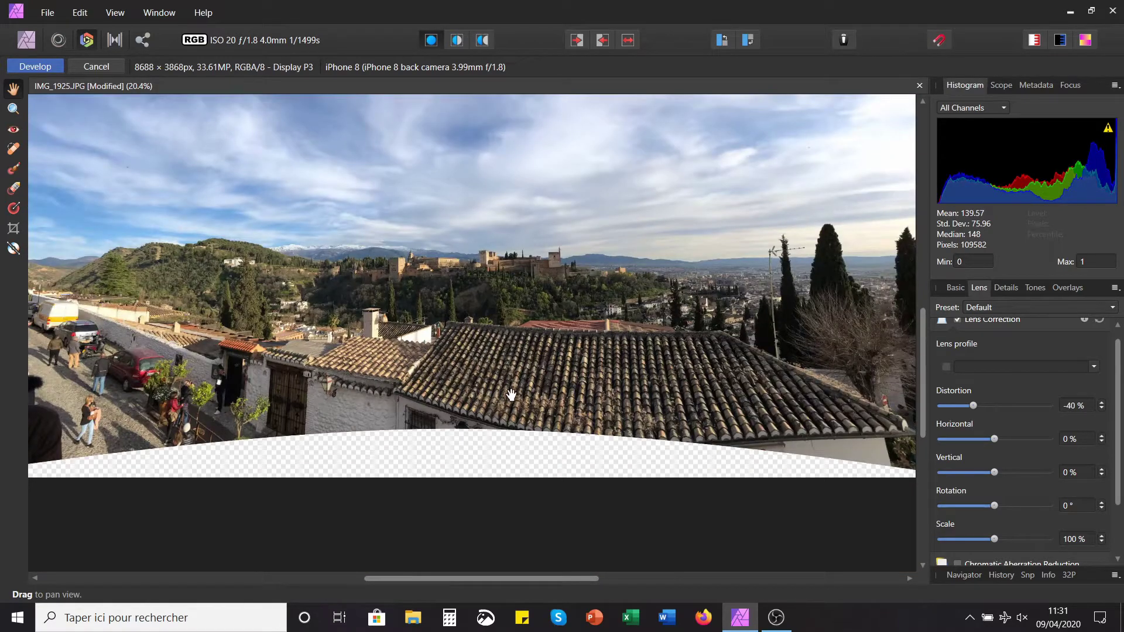
scroll(503, 394, up, 2)
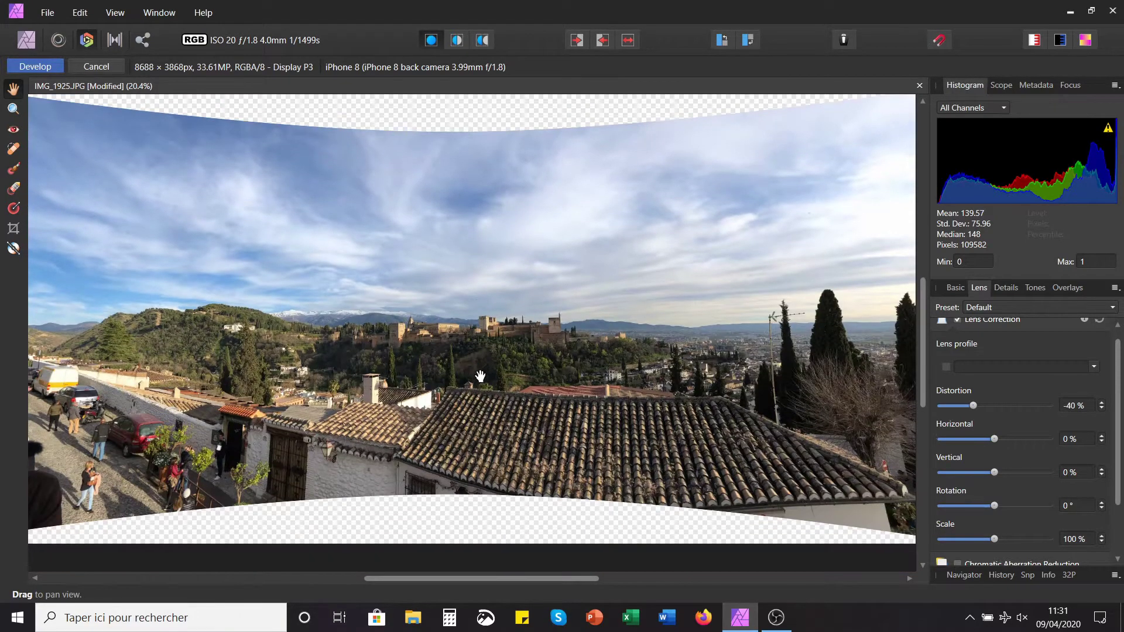
scroll(497, 356, up, 2)
scroll(448, 361, down, 1)
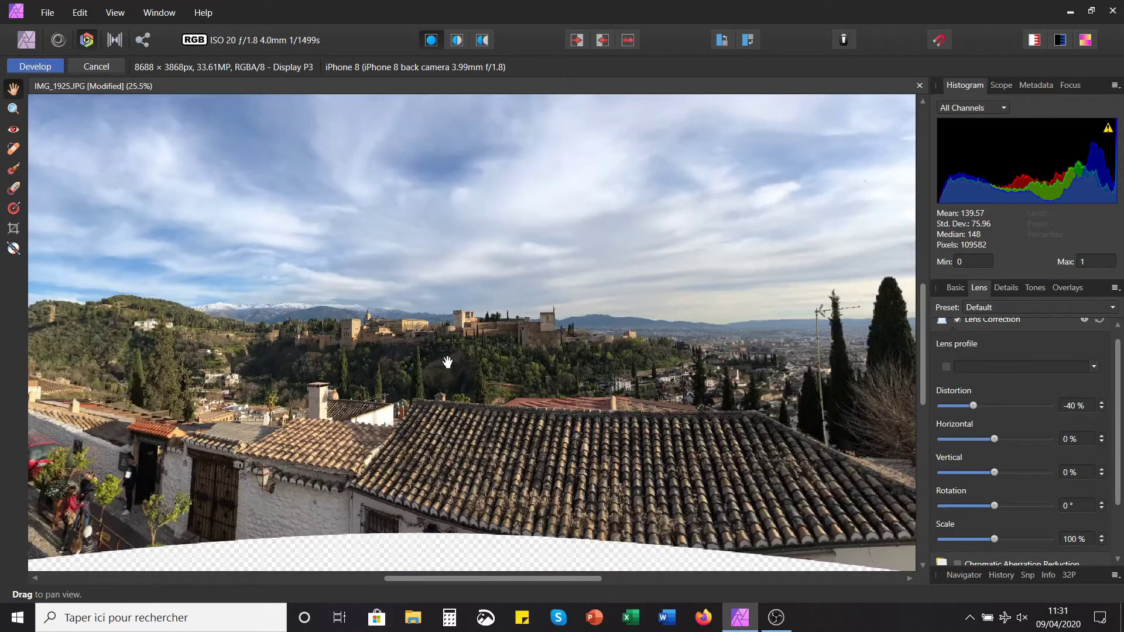
scroll(445, 362, down, 2)
scroll(433, 362, down, 1)
scroll(410, 360, up, 1)
scroll(399, 360, down, 1)
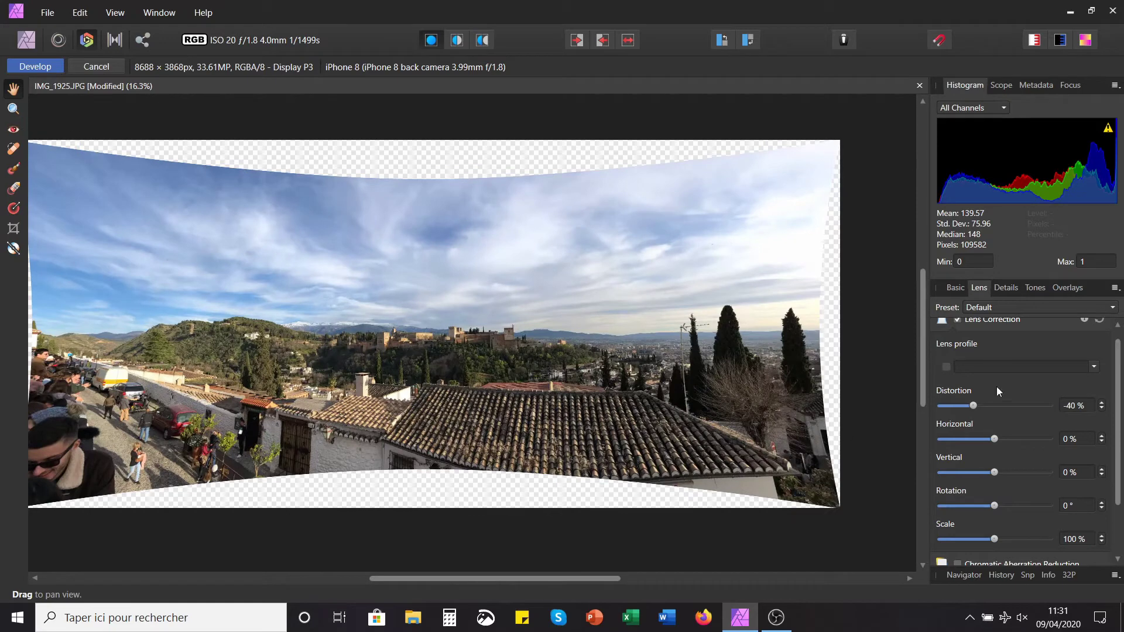
- Set the Lens Correction distortion to -27 % and the scale to 119 %, so the image fills the empty edges
drag(974, 404, 980, 409)
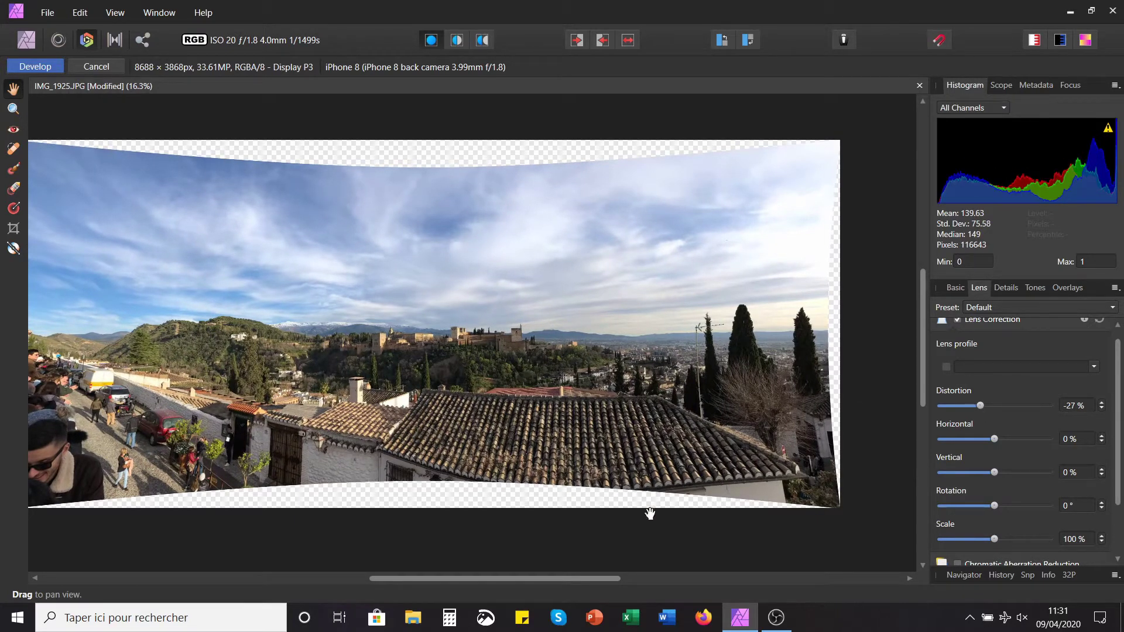
drag(546, 577, 529, 578)
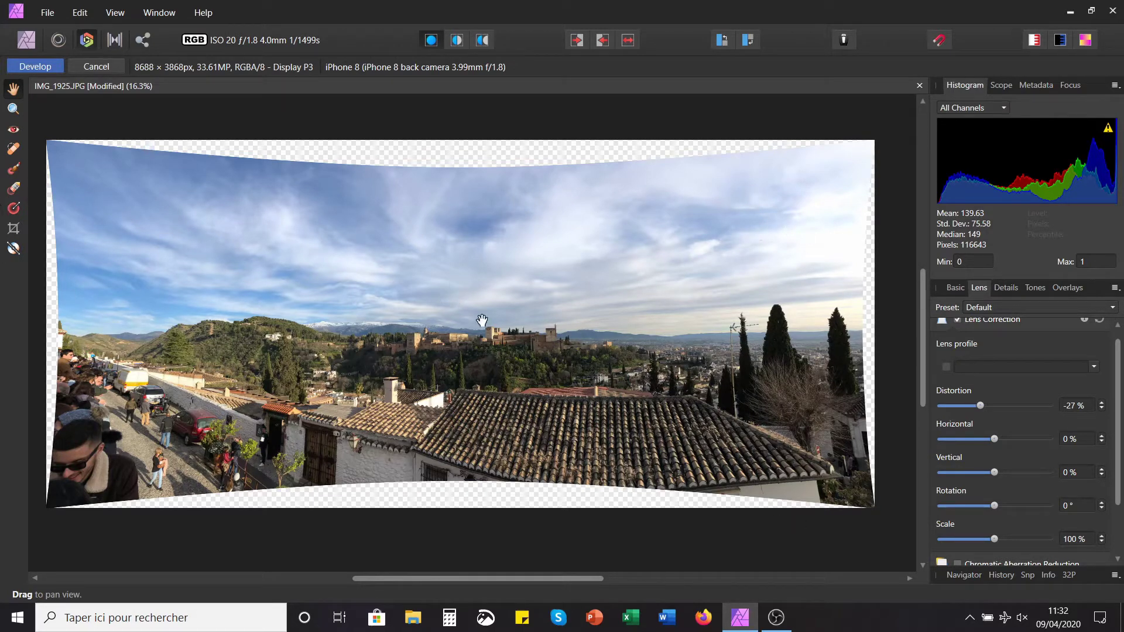
scroll(1024, 498, down, 3)
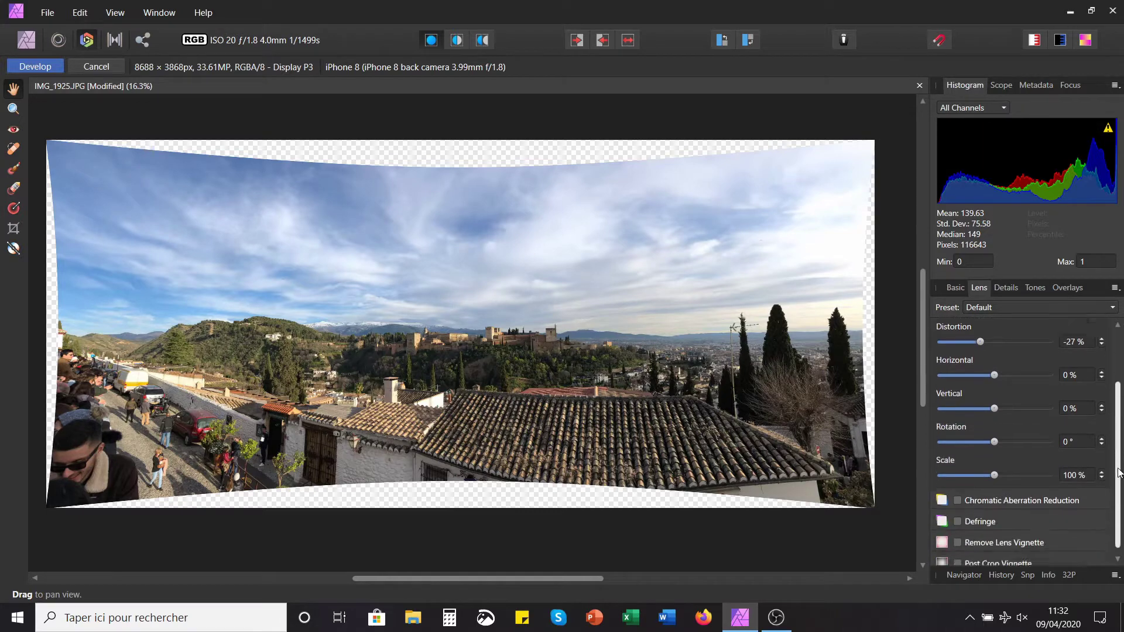
scroll(995, 515, up, 2)
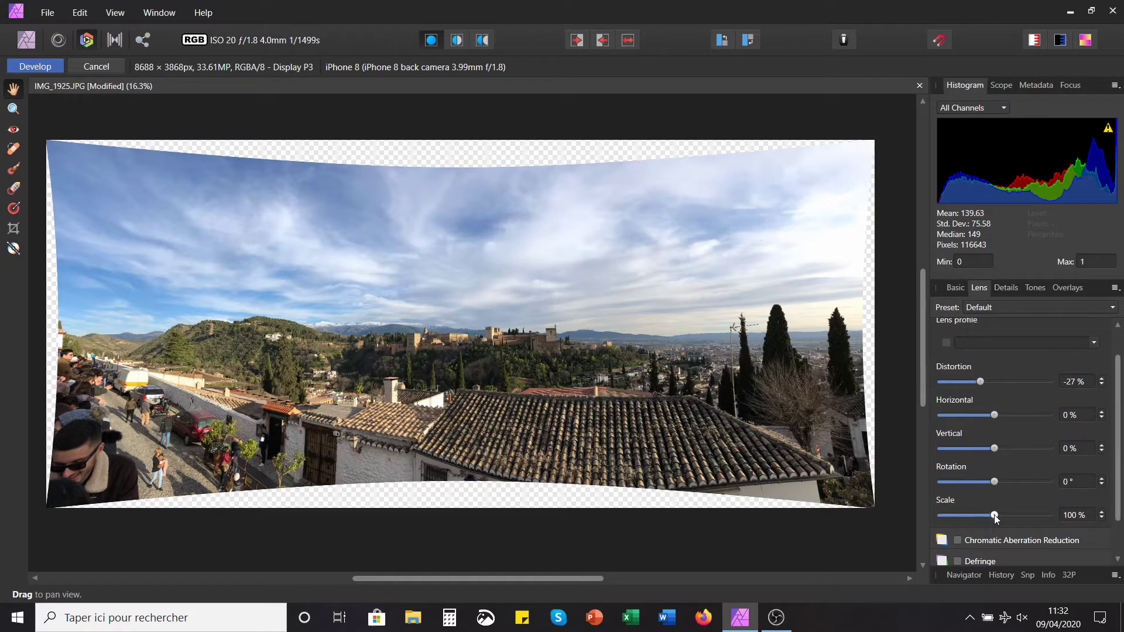
mouse_move(995, 519)
mouse_down()
mouse_move(1016, 523)
mouse_move(1005, 525)
mouse_up()
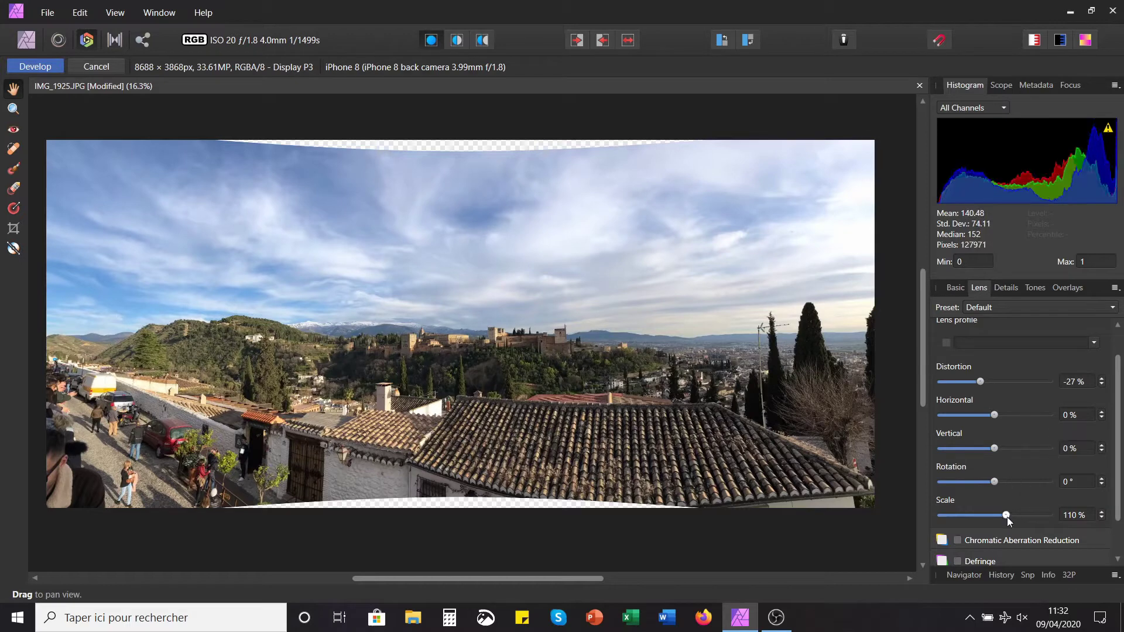
drag(1007, 517, 1016, 515)
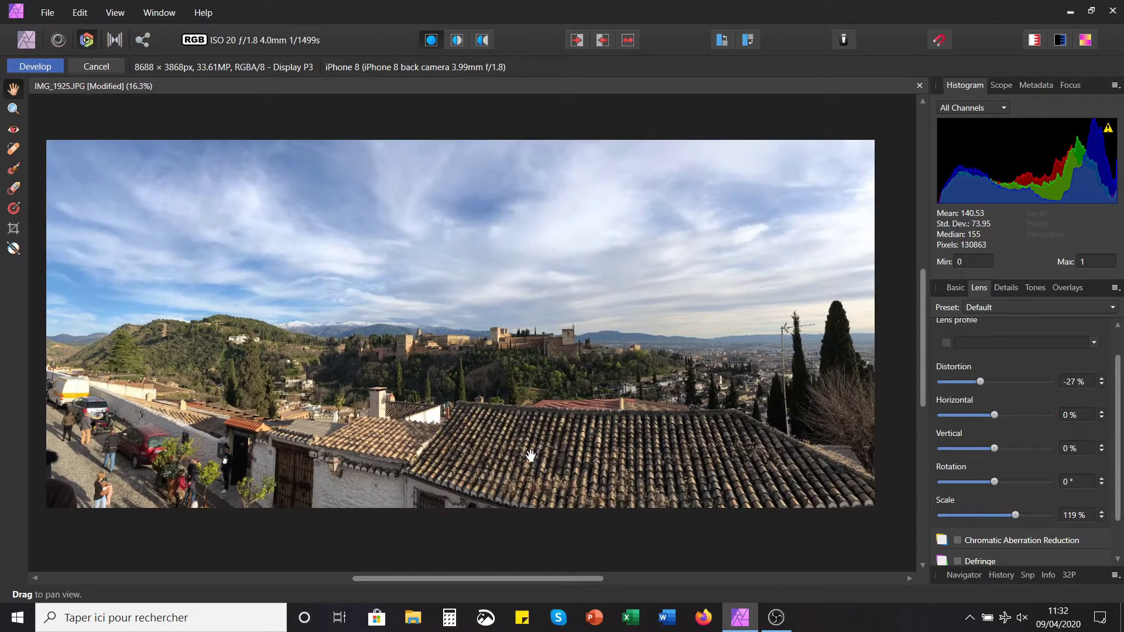
- Develop the photo with the lens corrections and deselect the Background layer
click(47, 68)
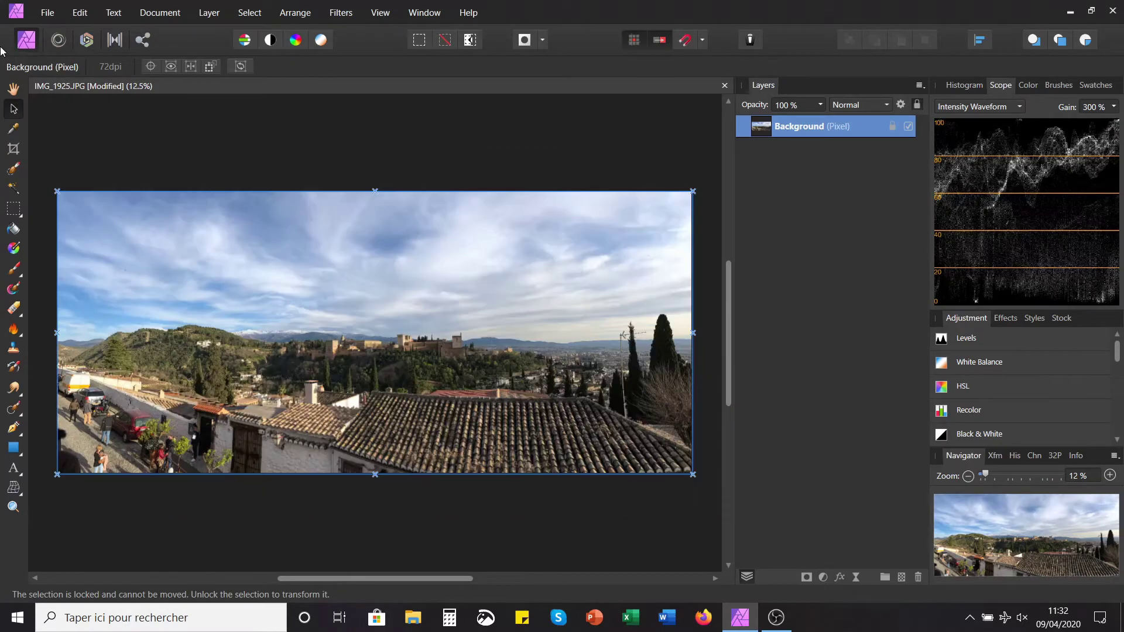
click(156, 125)
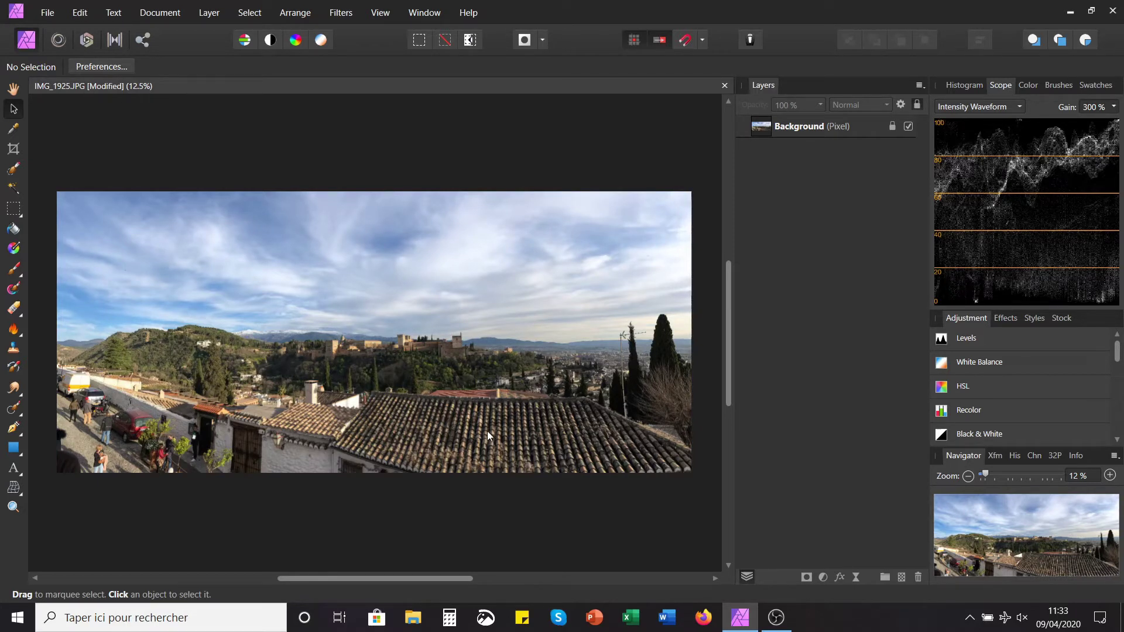
scroll(305, 354, up, 1)
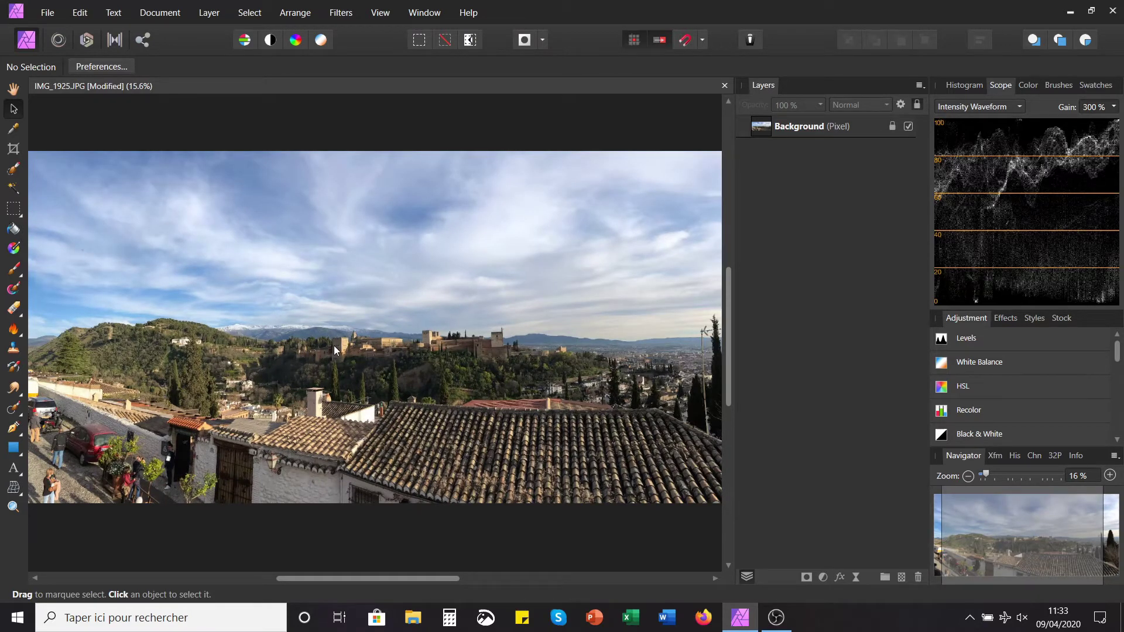
scroll(334, 350, down, 1)
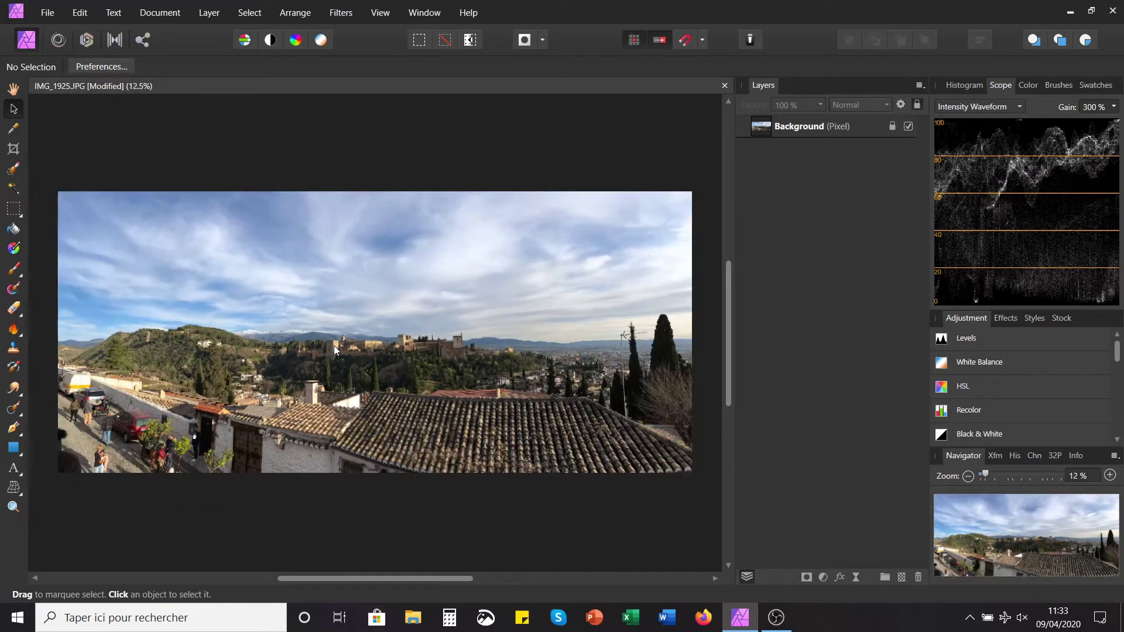
- Crop the panorama to about 7535 x 2715 px, removing the foreground roofs, a thin left strip and the tall cypresses on the right
click(14, 149)
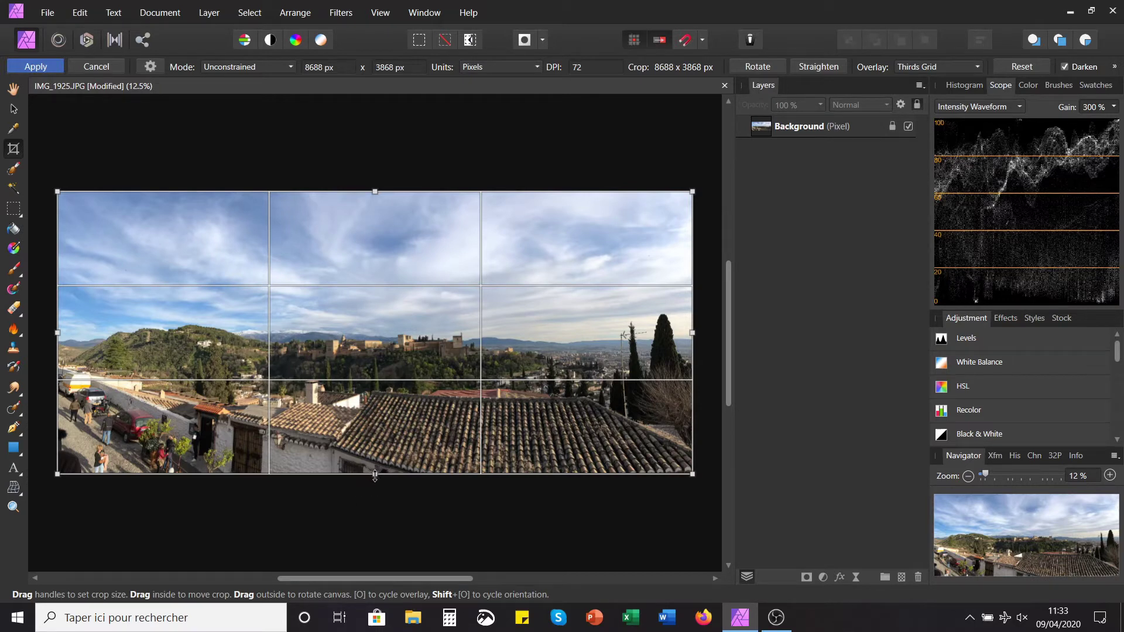
drag(376, 474, 377, 463)
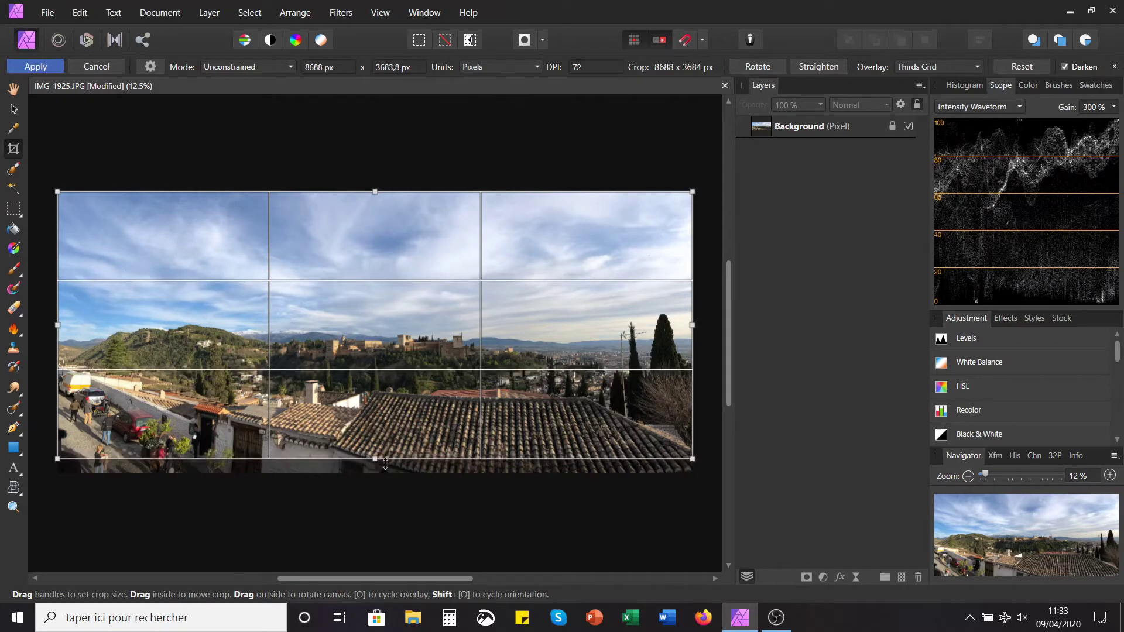
drag(378, 462, 412, 390)
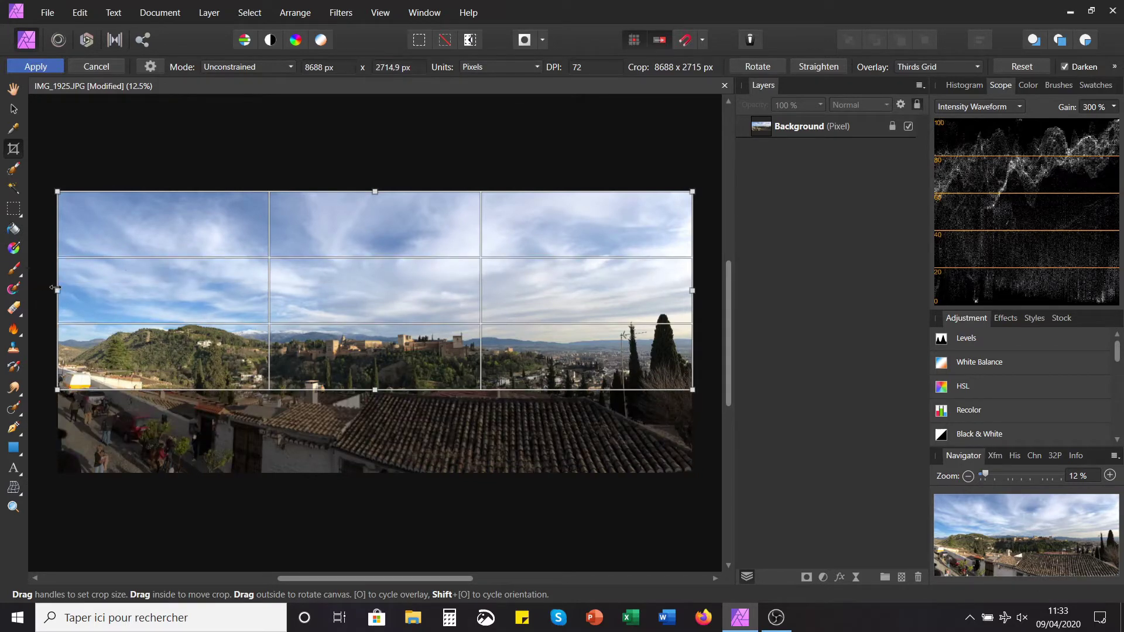
drag(56, 288, 65, 290)
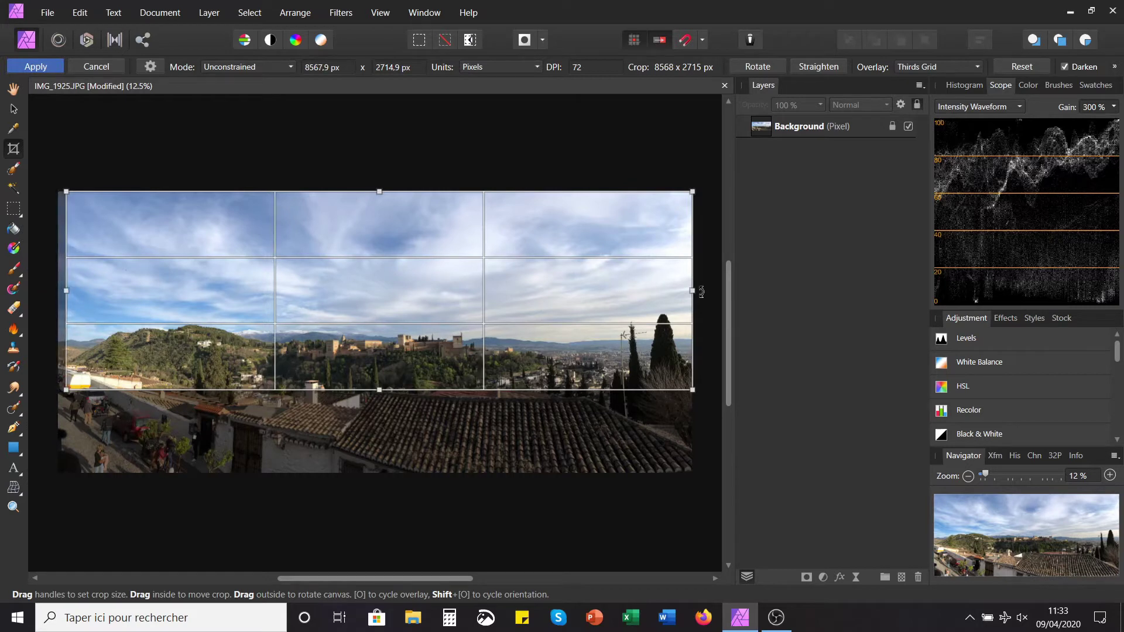
drag(695, 289, 619, 298)
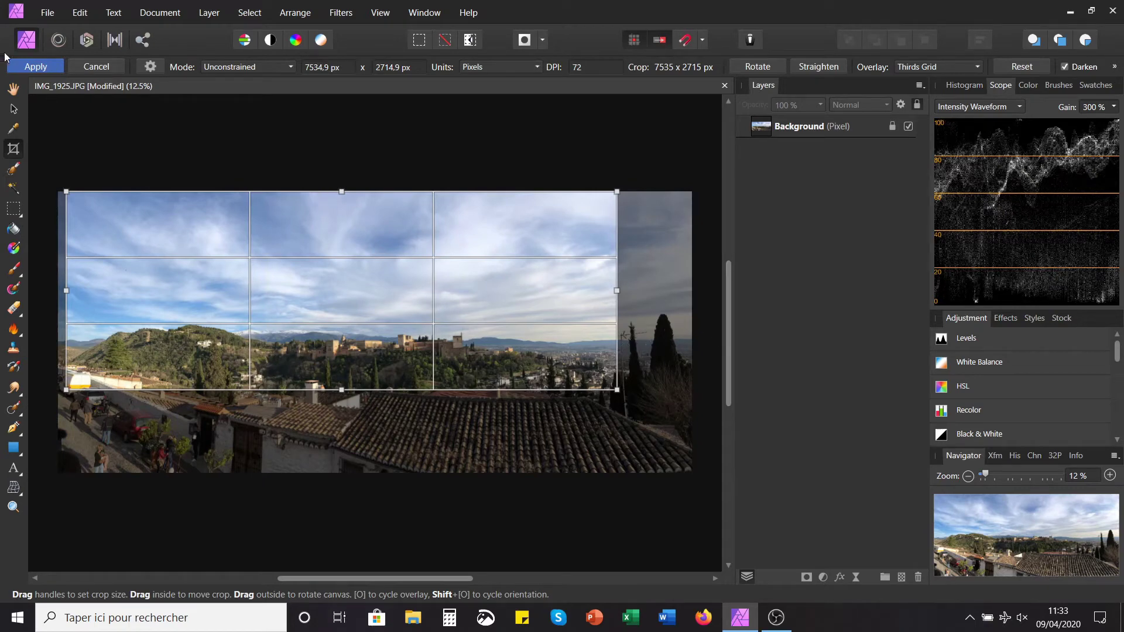
click(35, 67)
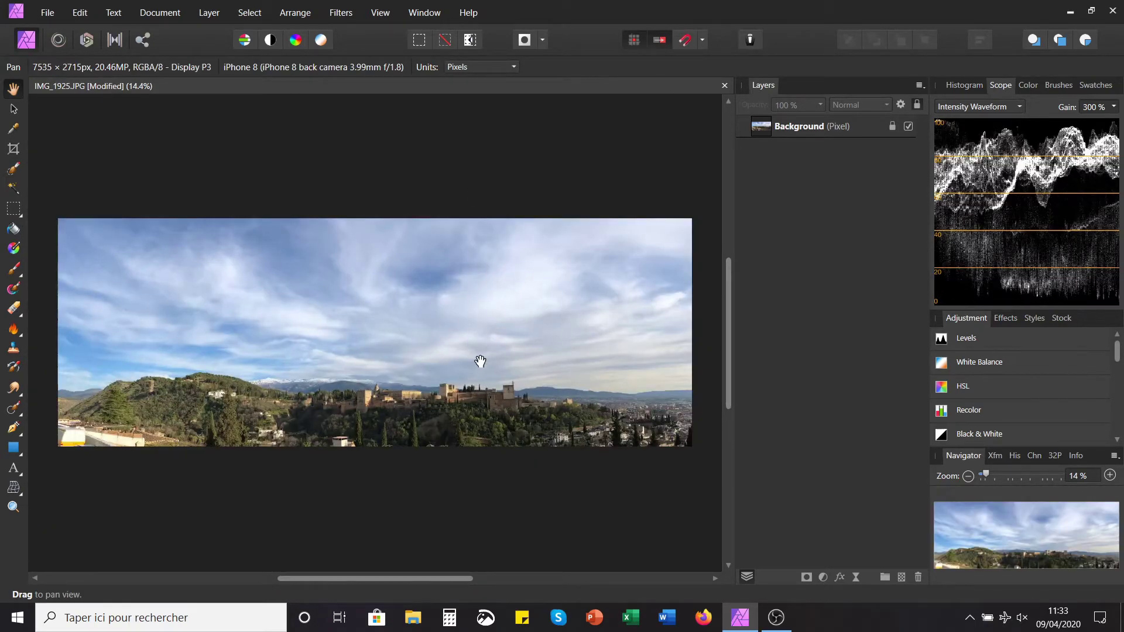
- Crop away the upper part of the sky, reducing the image to 7535 x 2090 px
key(c)
drag(376, 220, 378, 273)
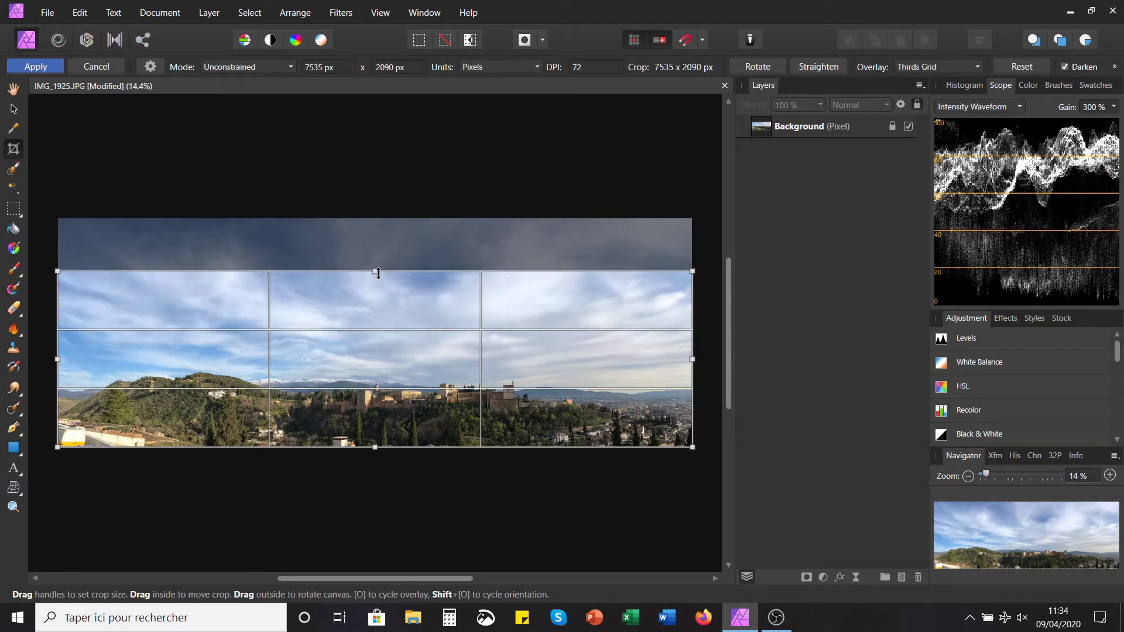
click(18, 66)
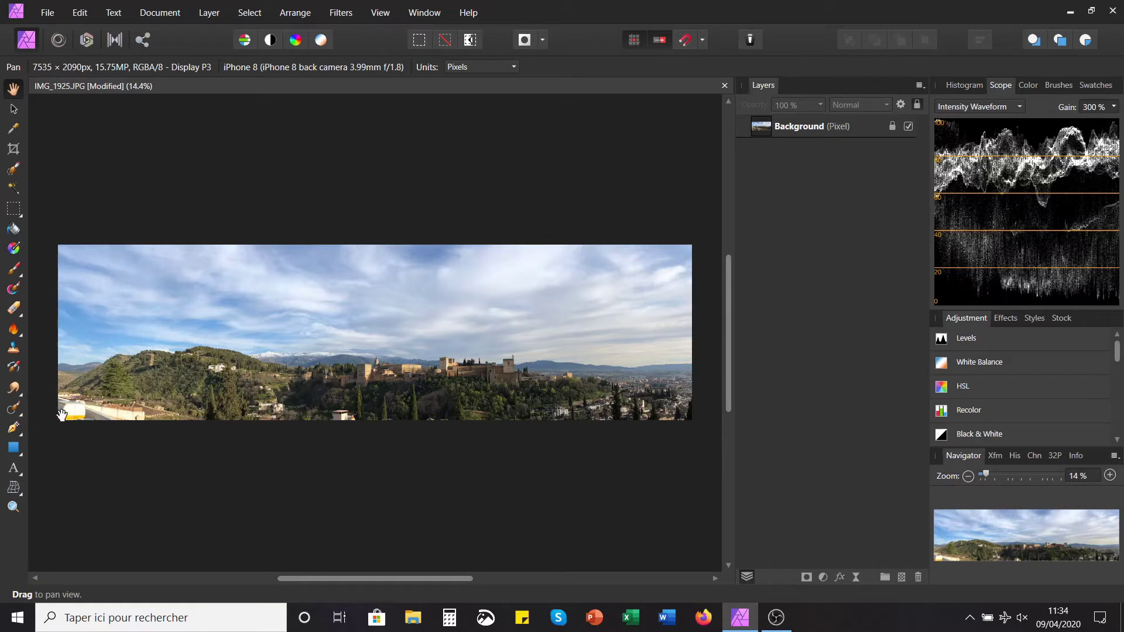
- Inpaint the van, walls and tiled roofs in the lower-left corner of the Background layer with a 216 px Inpainting Brush
scroll(56, 412, up, 4)
scroll(145, 399, up, 2)
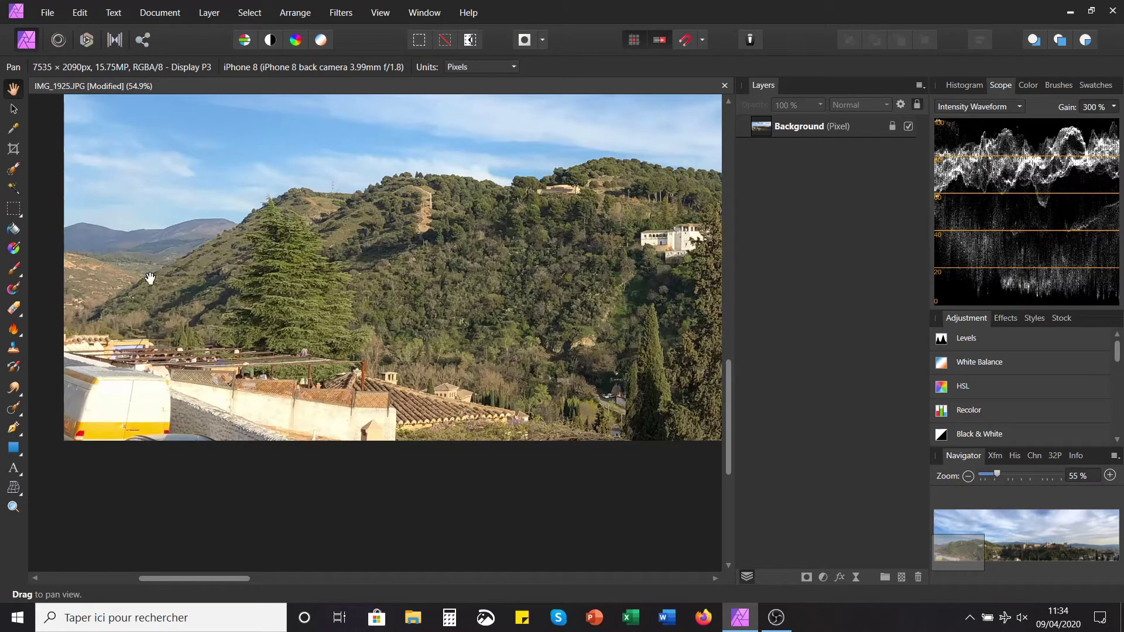
click(767, 125)
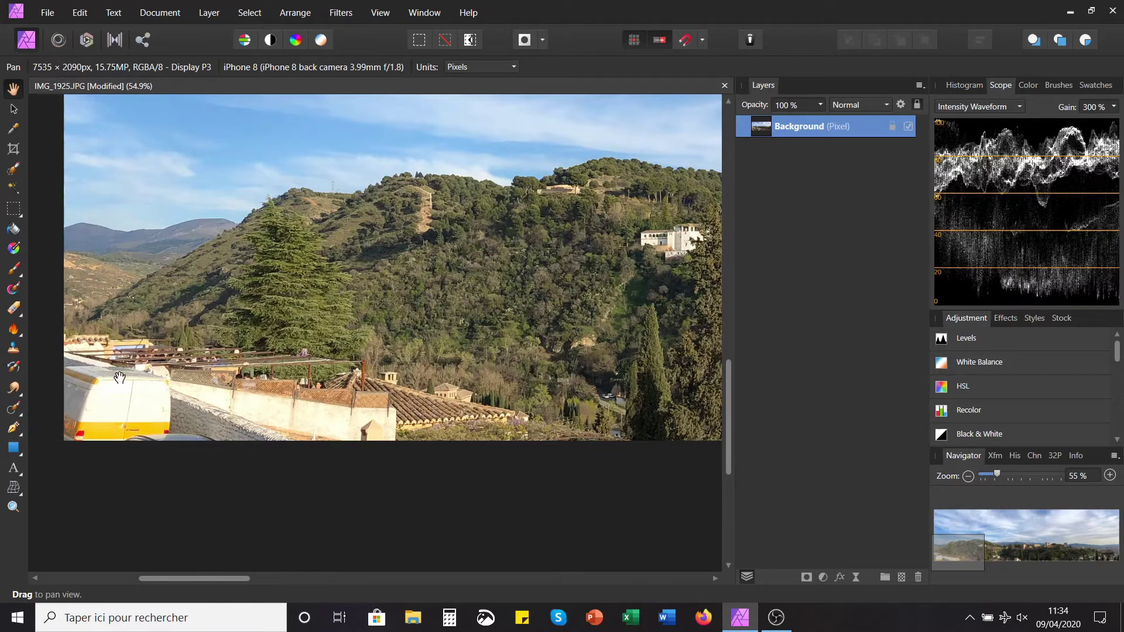
click(13, 408)
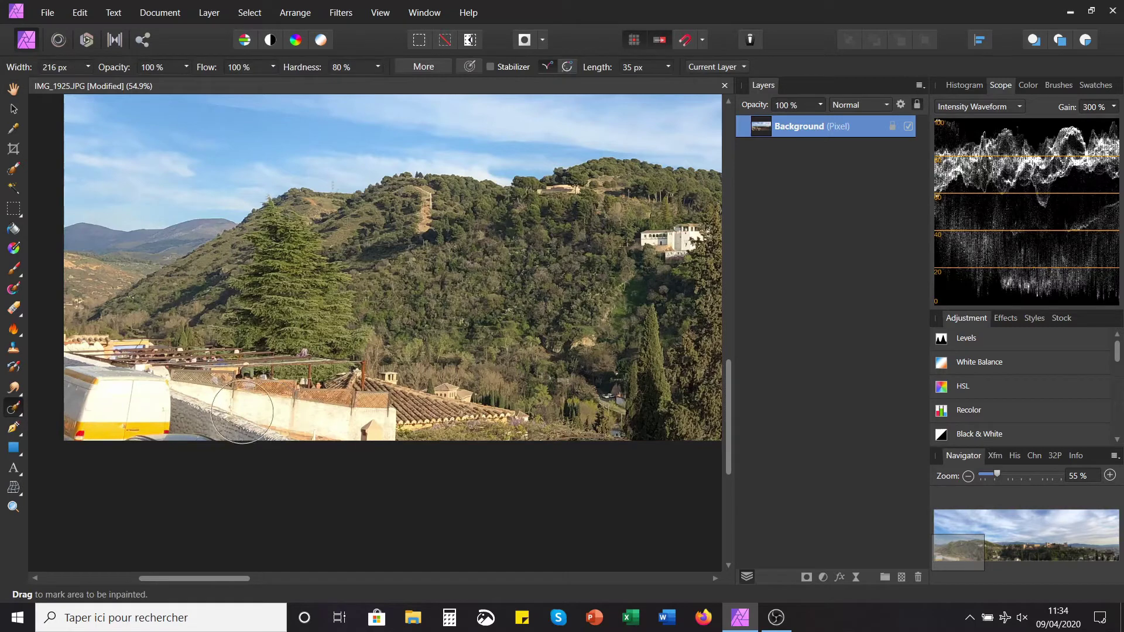
click(22, 415)
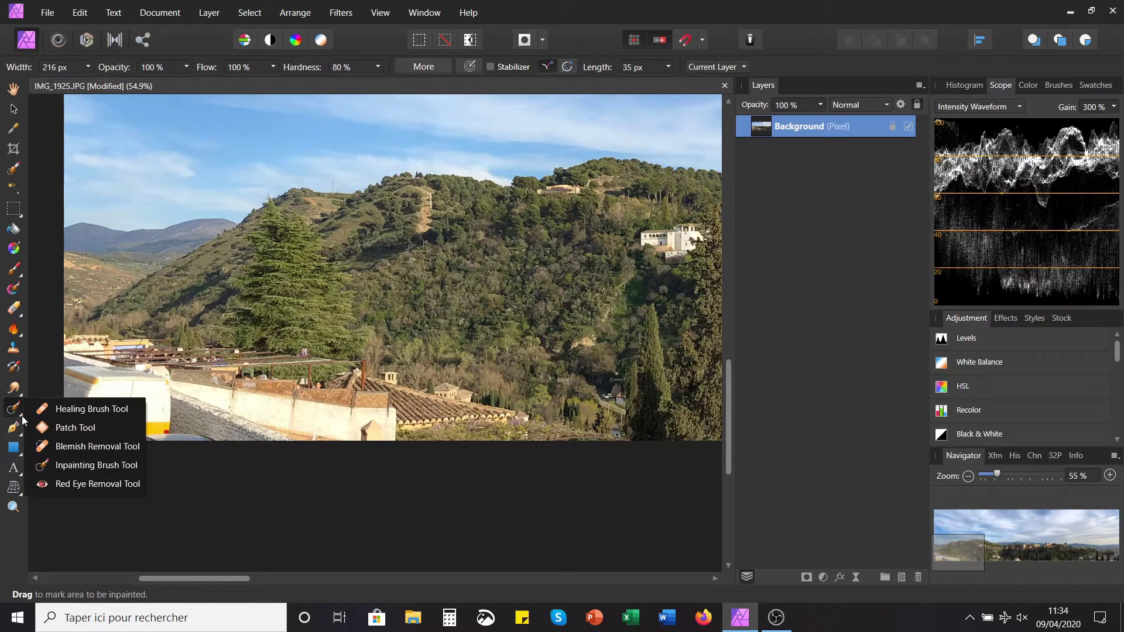
click(64, 467)
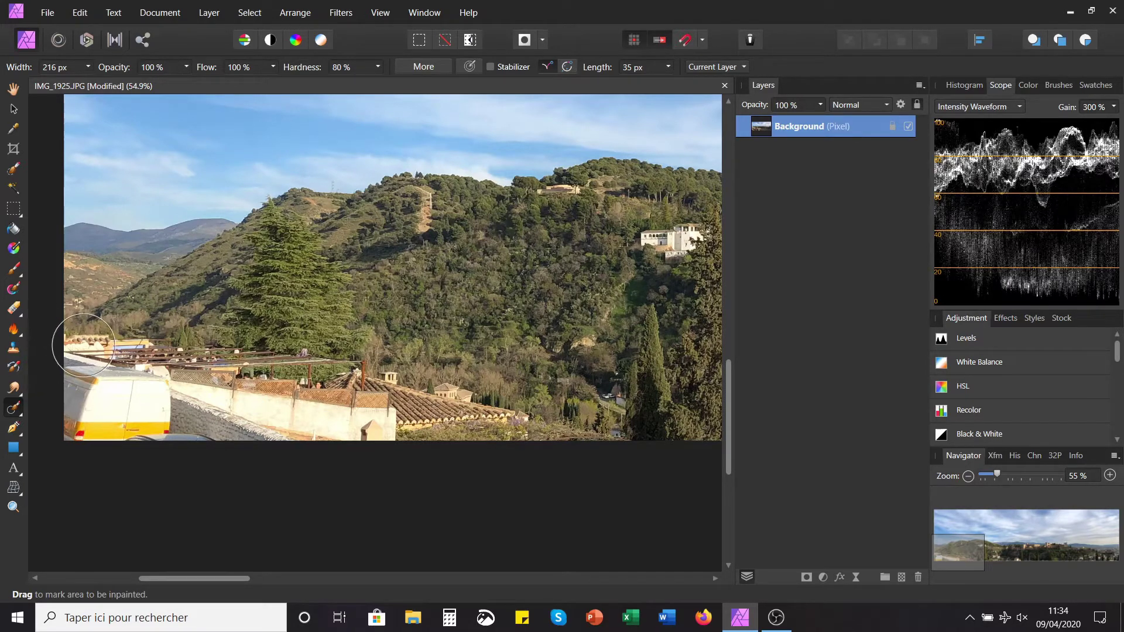
mouse_move(84, 345)
mouse_down()
mouse_move(74, 376)
mouse_move(98, 349)
mouse_move(118, 367)
mouse_move(162, 357)
mouse_move(157, 370)
mouse_move(365, 376)
mouse_move(518, 416)
mouse_move(195, 421)
mouse_move(64, 442)
mouse_move(102, 429)
mouse_move(290, 443)
mouse_up()
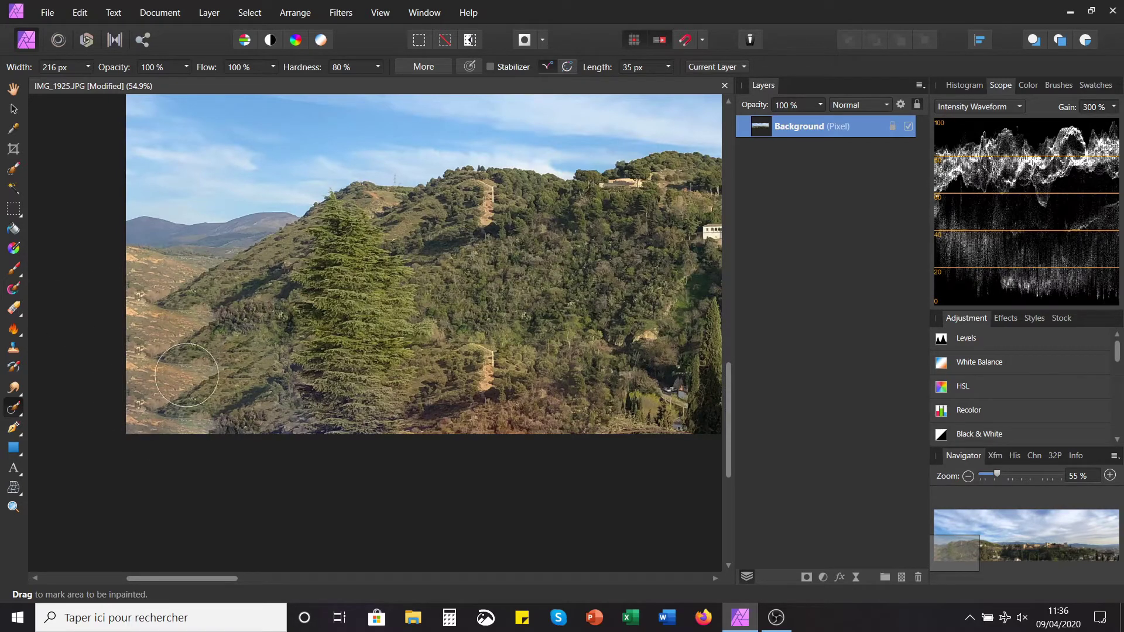
key(v)
click(59, 358)
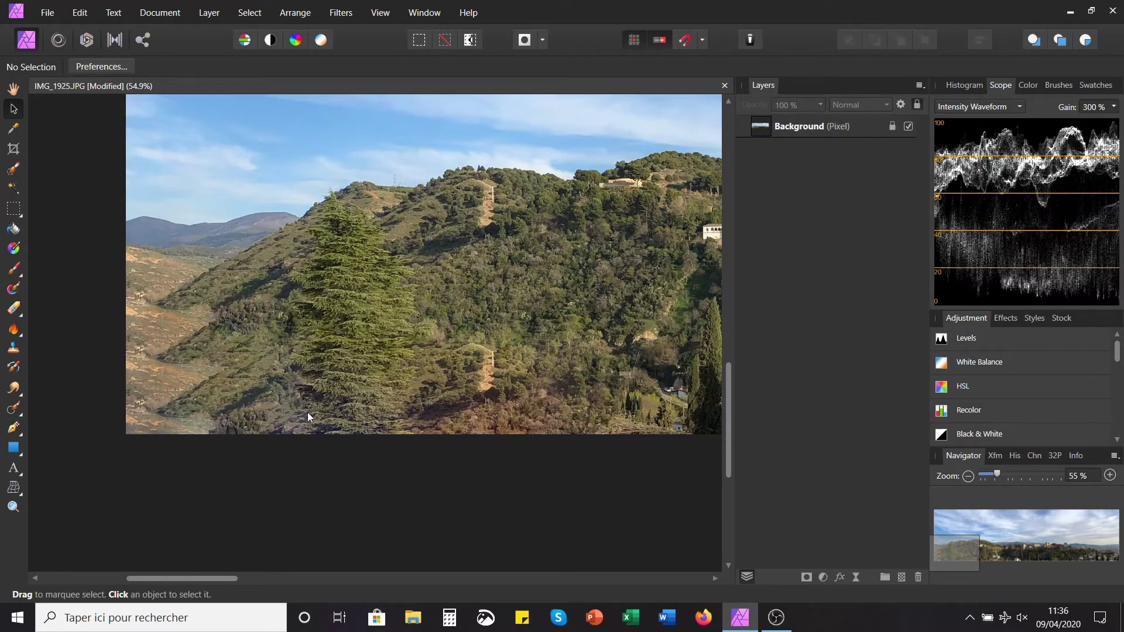
- Inpaint the foreground roof structure and chimney left of the tall cypress on the Background layer, using the 216 px brush
scroll(307, 412, up, 1)
key(ctrl+0)
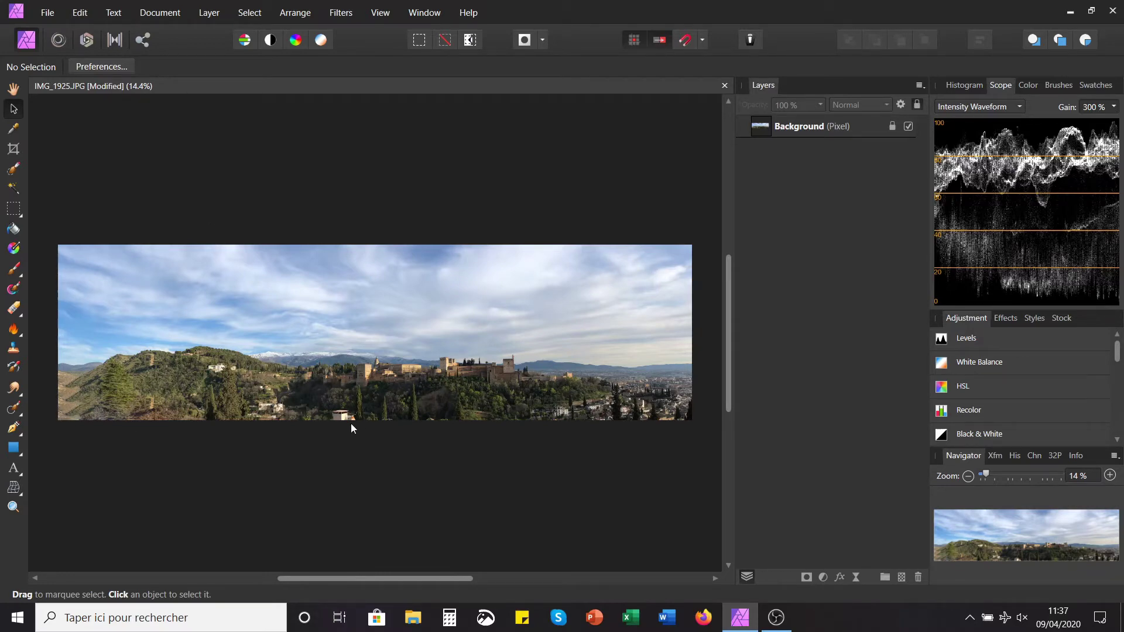
scroll(351, 427, up, 10)
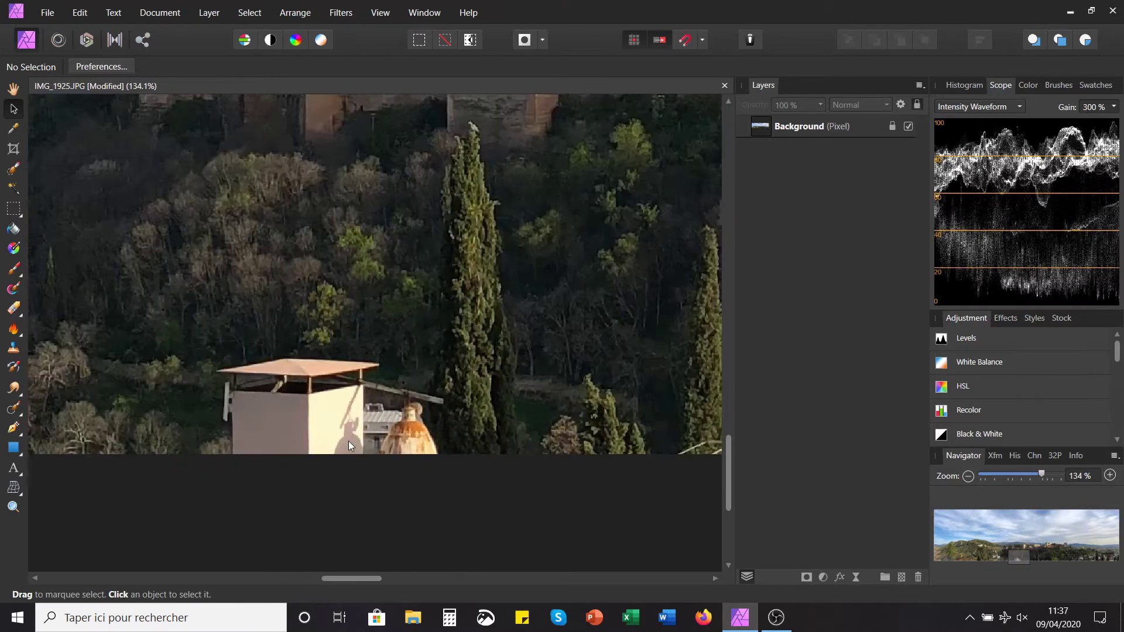
click(13, 408)
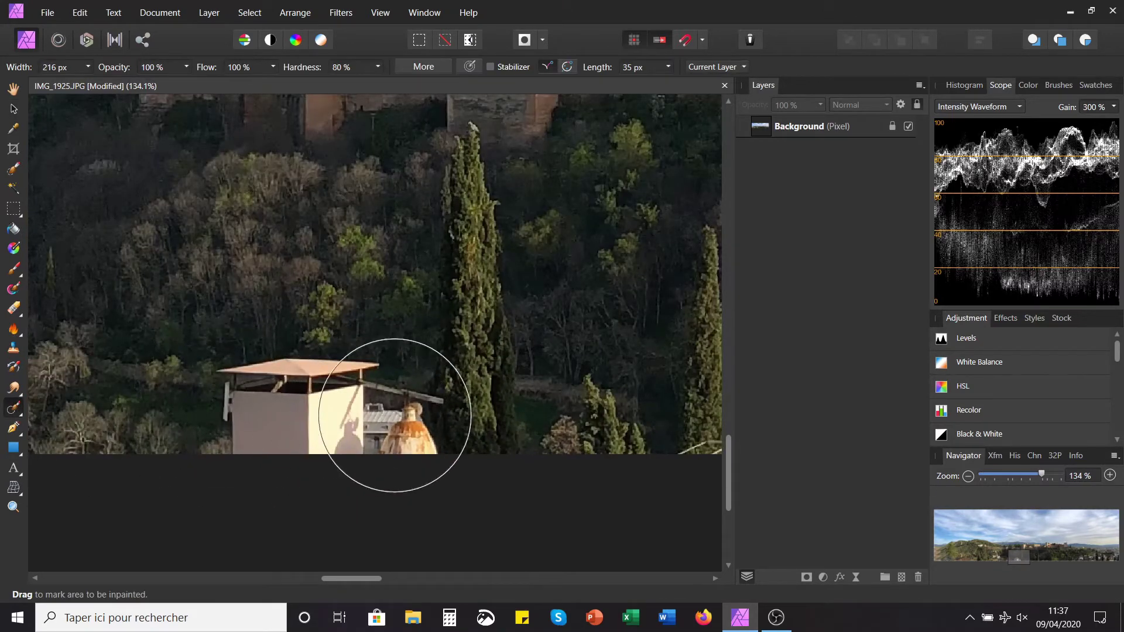
click(784, 134)
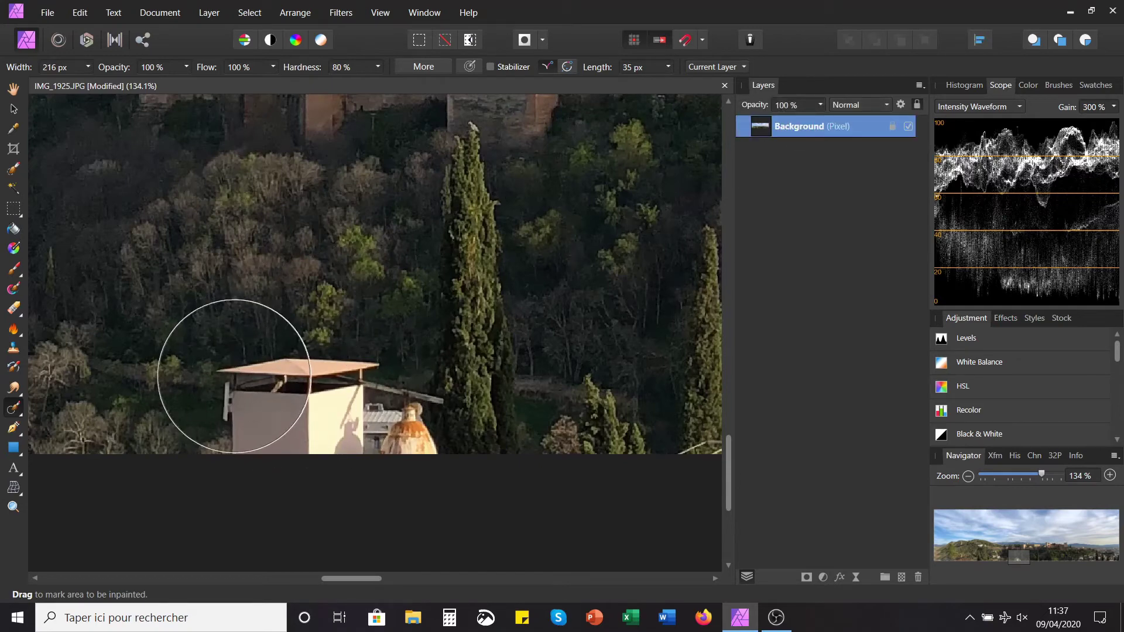
mouse_move(226, 376)
mouse_down()
mouse_move(275, 377)
mouse_move(218, 383)
mouse_move(453, 399)
mouse_move(212, 383)
mouse_up()
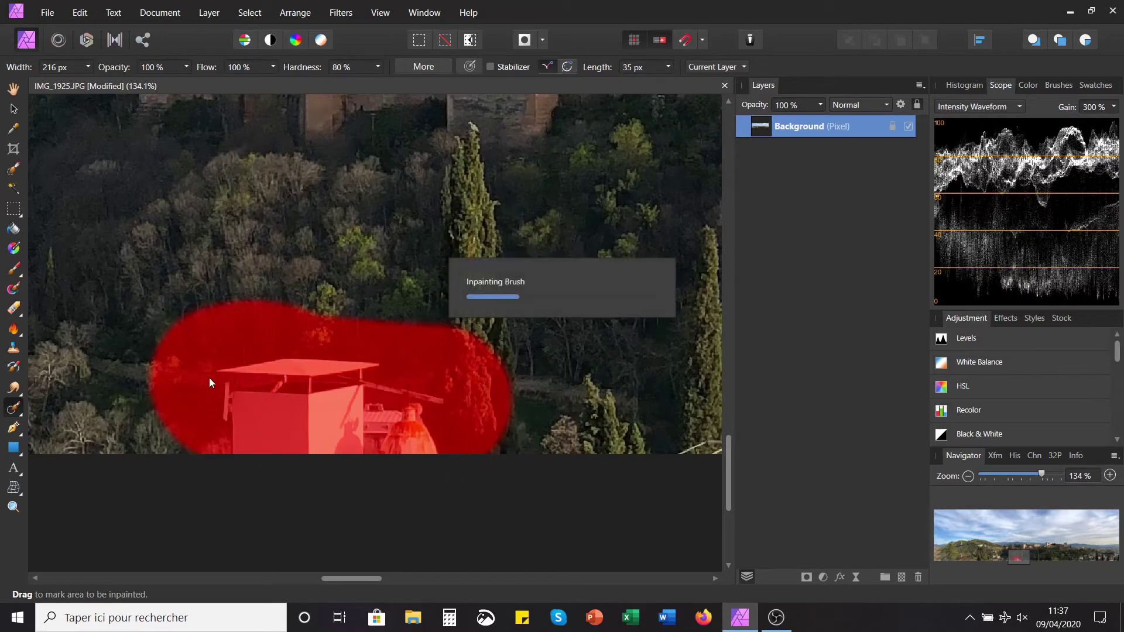
- Reduce the Inpainting Brush to 83 px, remove the metal frame at the photo's lower edge and deselect the Background layer
scroll(263, 392, right, 5)
key(bracketleft)
key(bracketleft)
key(bracketleft)
key(bracketleft)
key(bracketleft)
mouse_move(333, 406)
mouse_down()
mouse_move(391, 417)
mouse_move(406, 402)
mouse_up()
scroll(422, 322, down, 3)
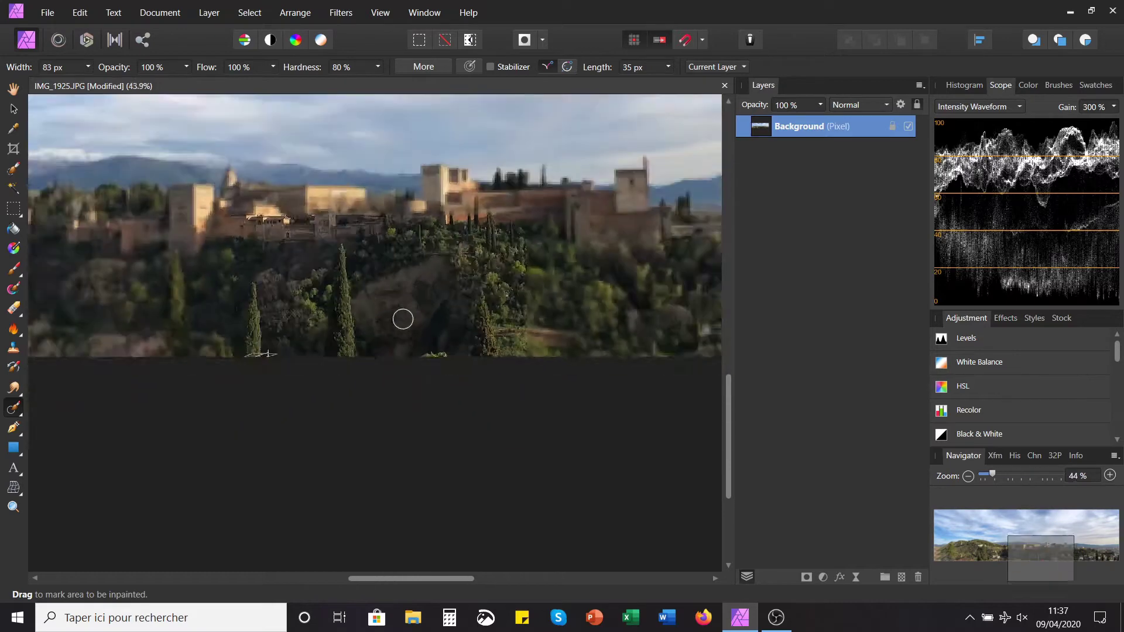
scroll(281, 342, up, 5)
scroll(275, 322, up, 1)
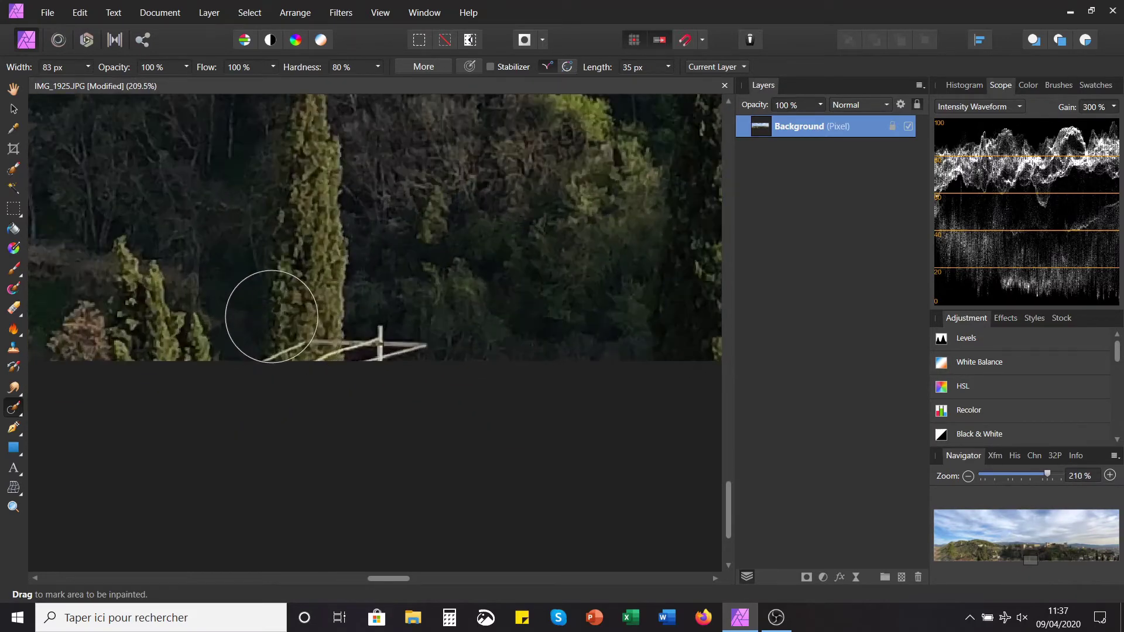
mouse_move(267, 316)
mouse_down()
mouse_move(407, 329)
mouse_move(406, 318)
mouse_up()
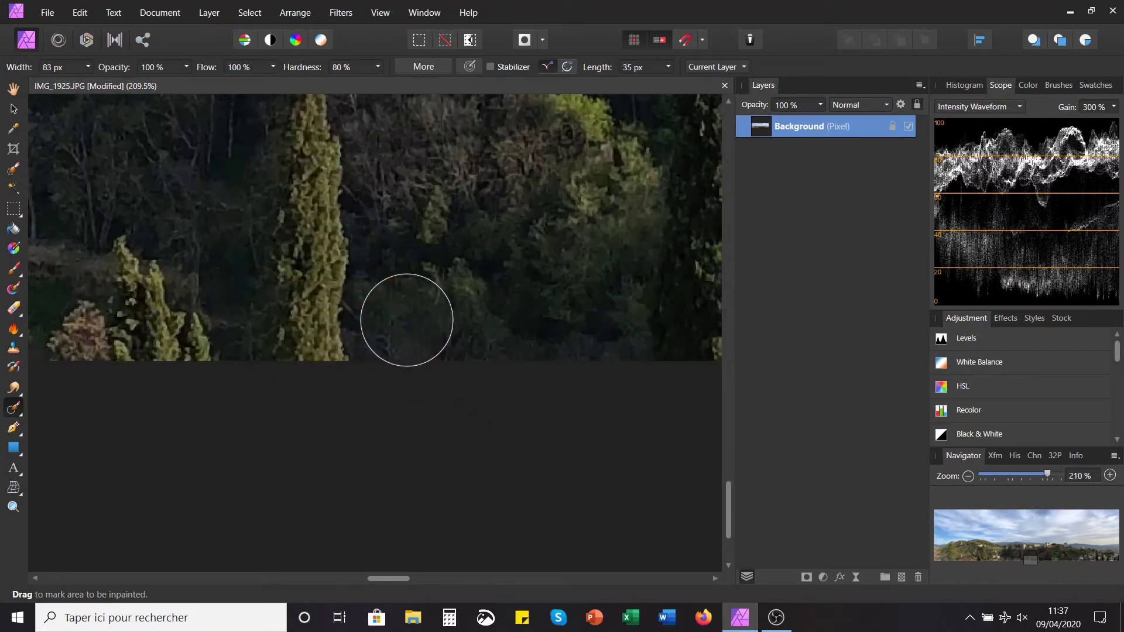
scroll(474, 260, down, 5)
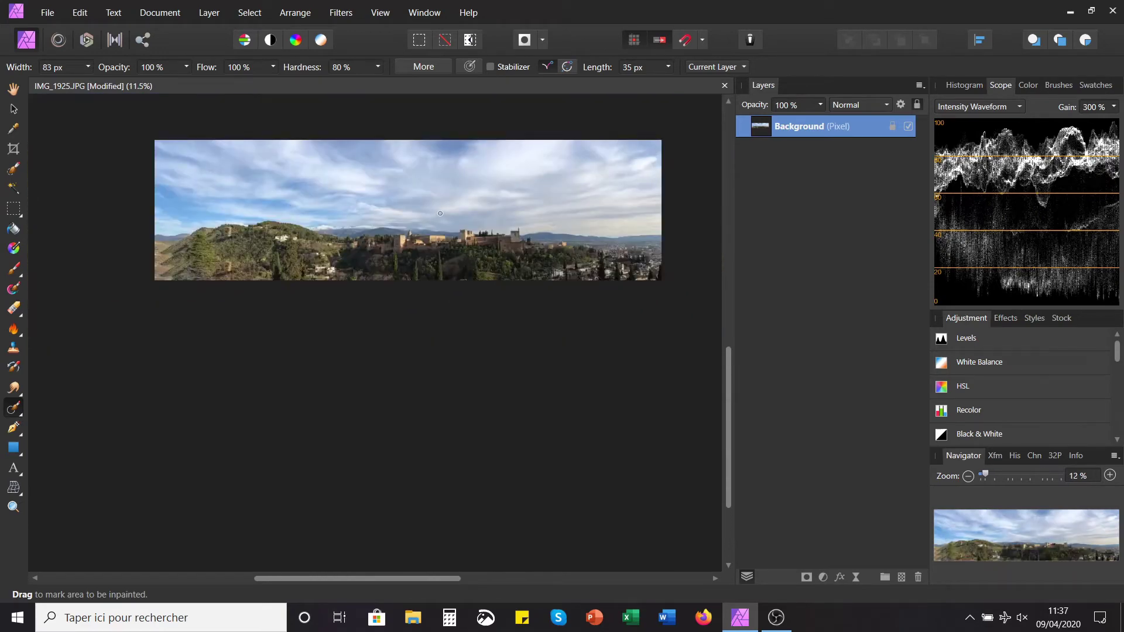
scroll(439, 214, up, 1)
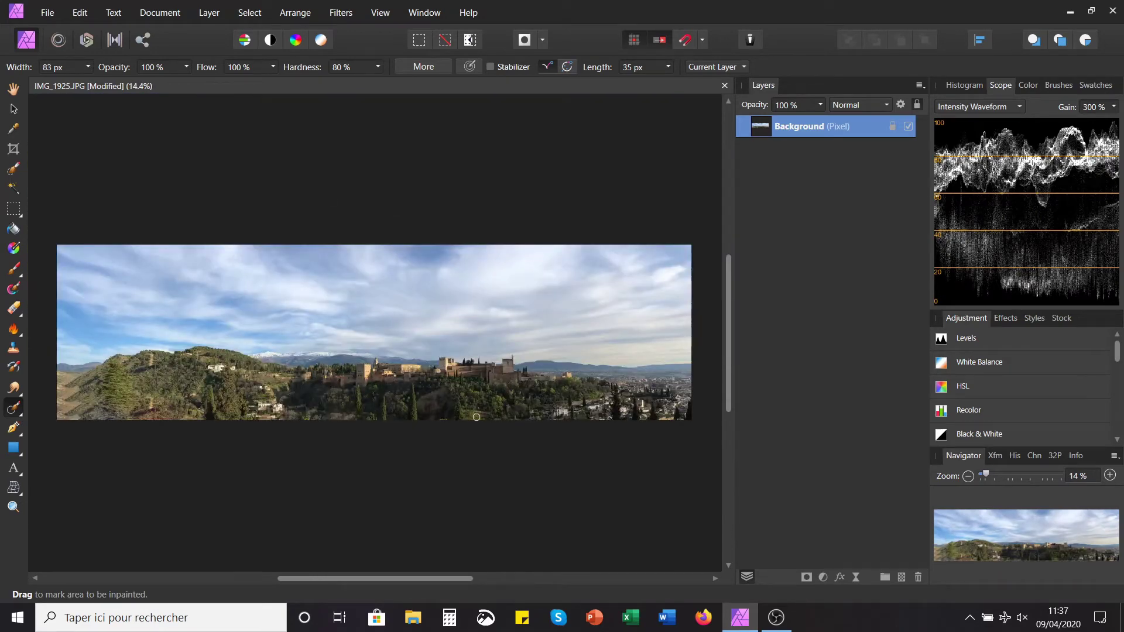
scroll(476, 417, up, 4)
scroll(454, 389, down, 4)
click(14, 106)
click(331, 151)
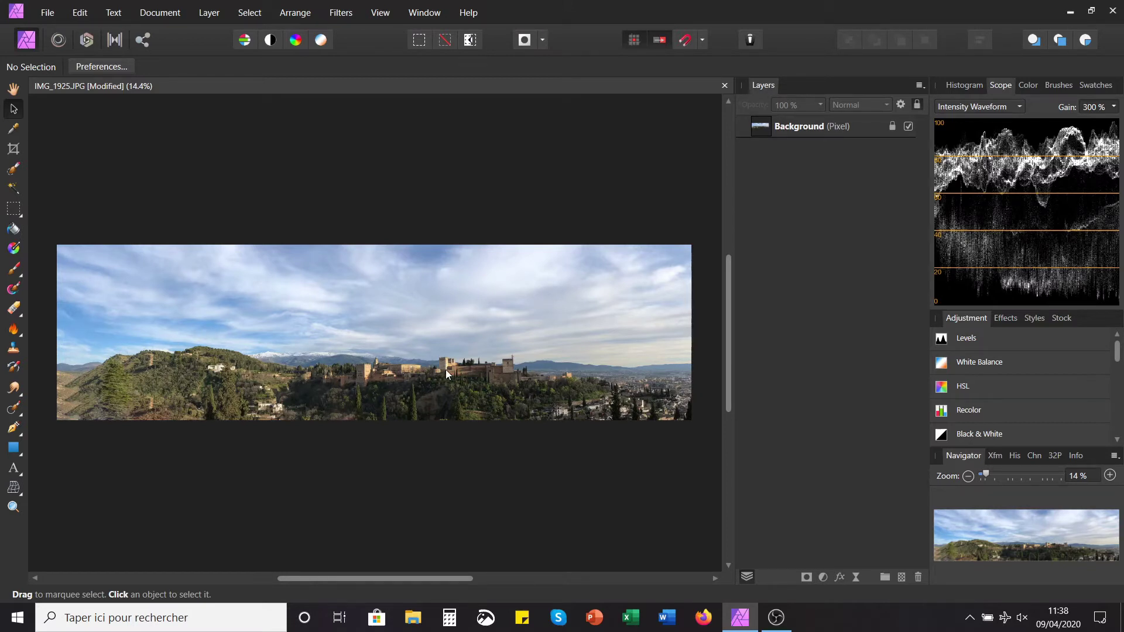
- Add a Curves adjustment above the Background layer and raise the middle of the master curve to brighten the photo
scroll(462, 370, up, 5)
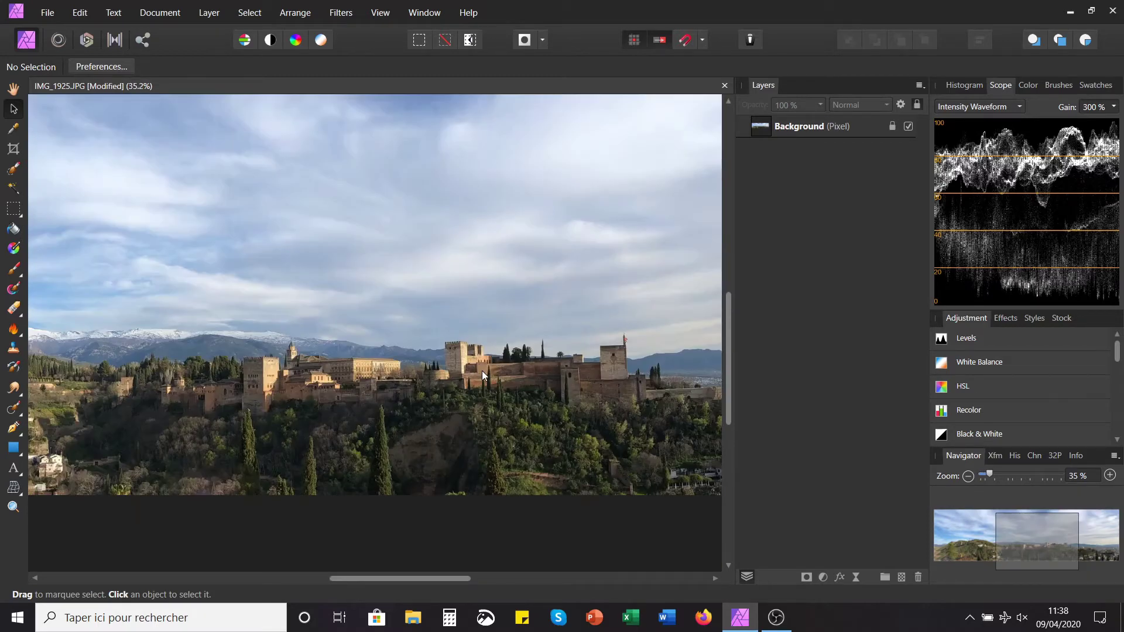
click(807, 136)
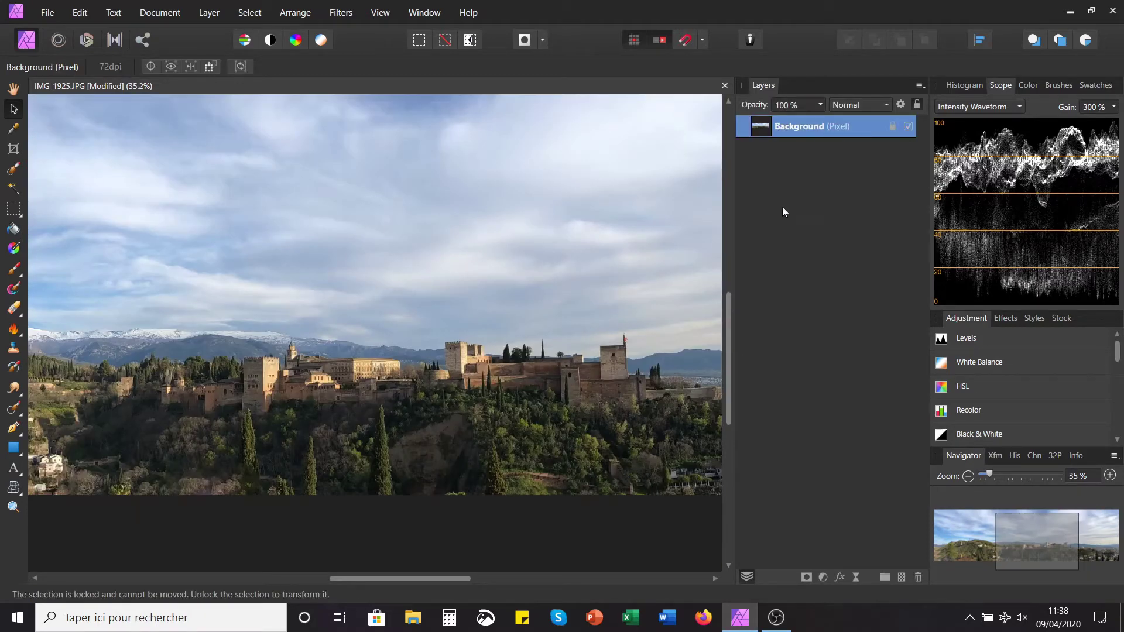
click(208, 12)
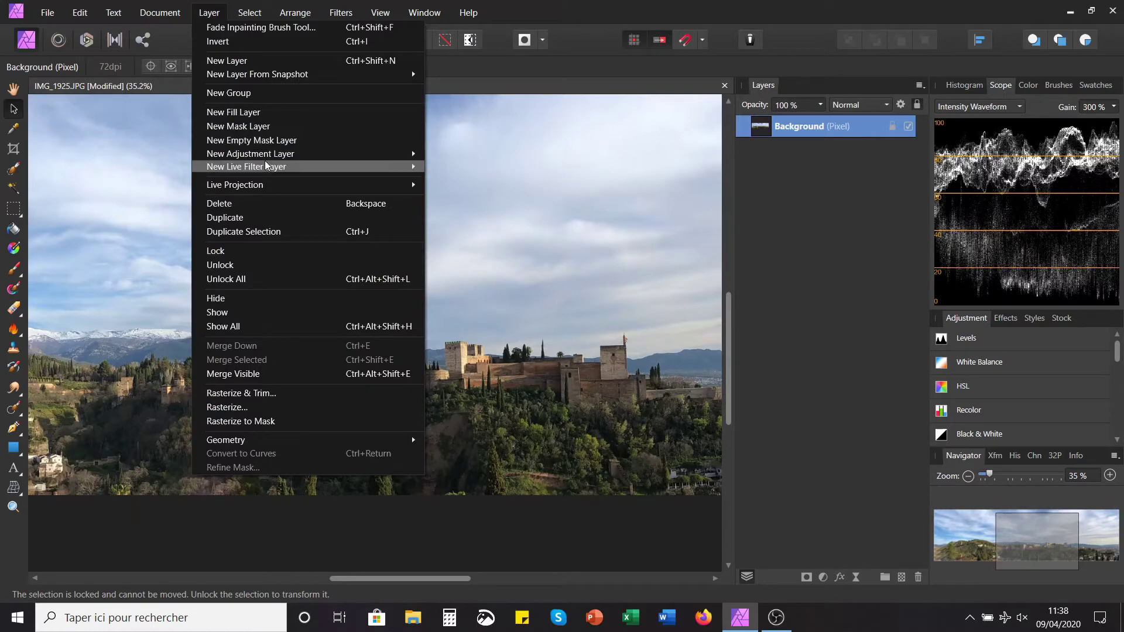
mouse_move(261, 159)
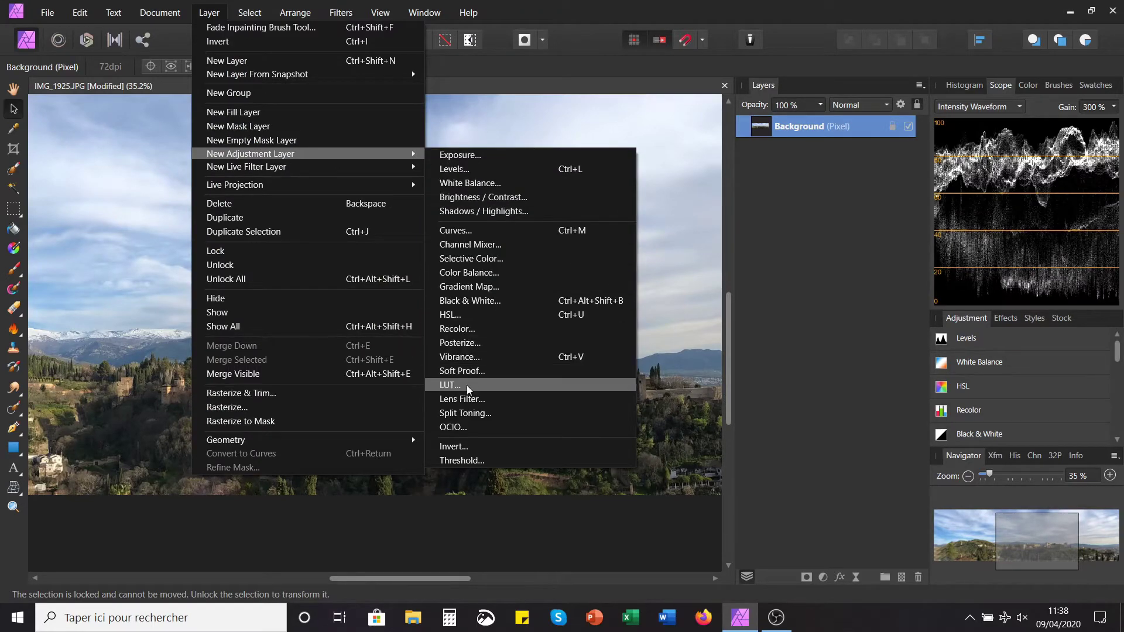
click(538, 272)
drag(566, 201, 815, 189)
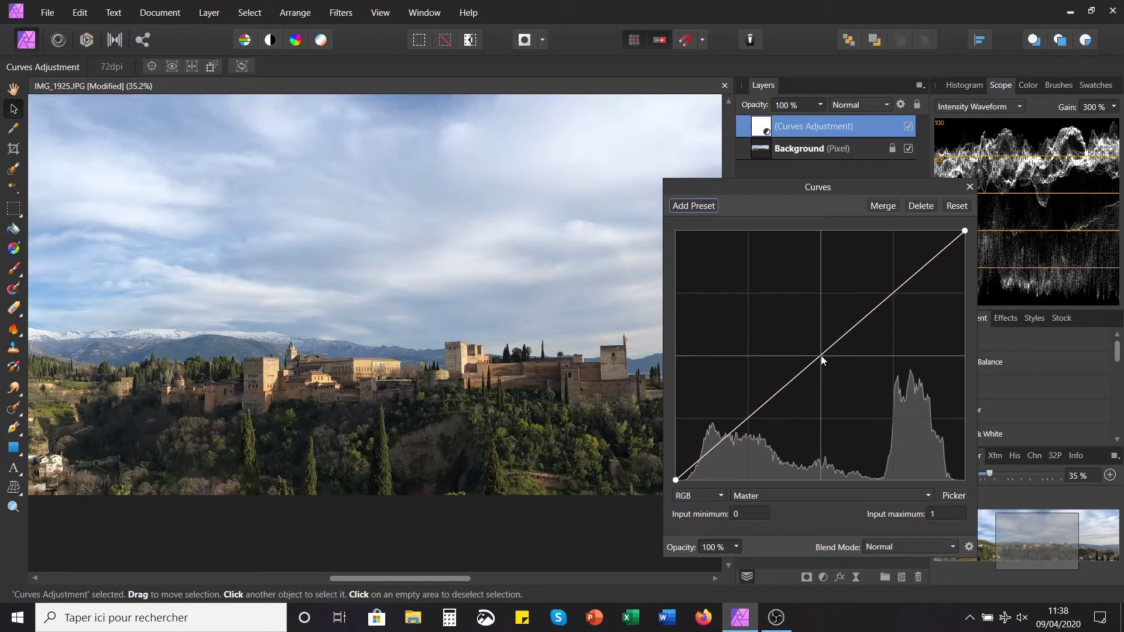
drag(821, 356, 801, 324)
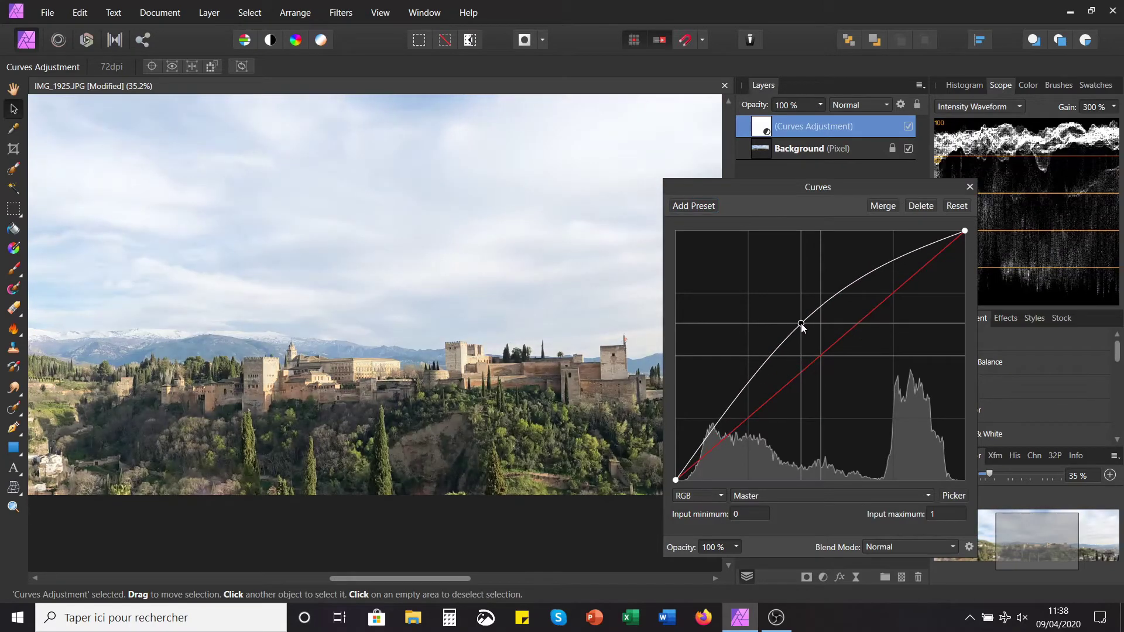
click(969, 187)
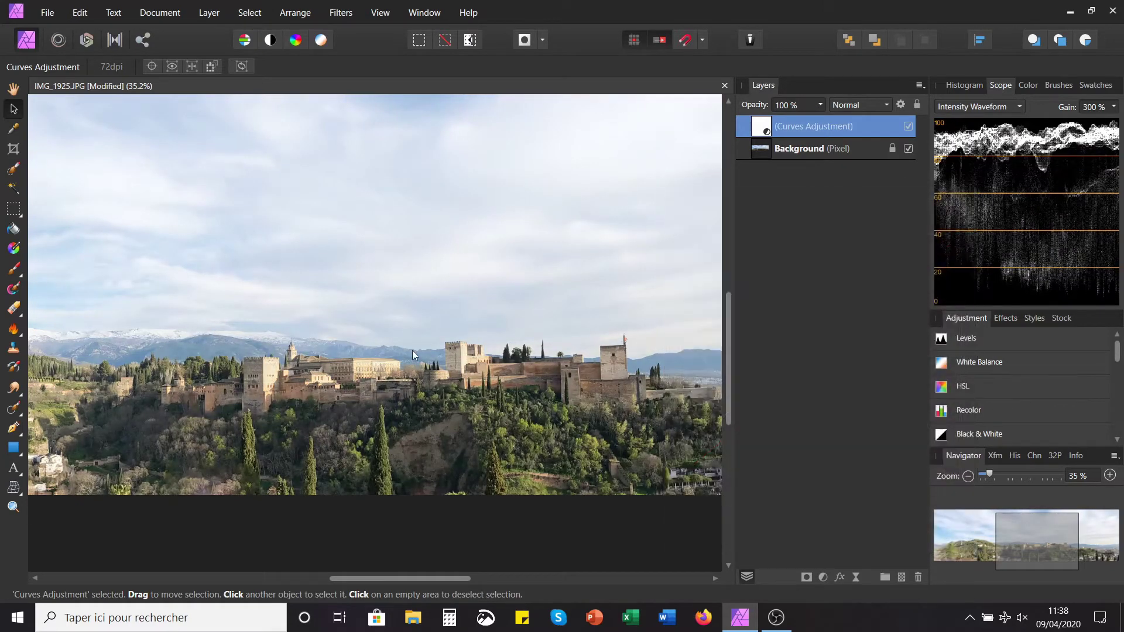
- Invert the Curves adjustment's mask to hide its effect and choose the Paint Brush with white as the active colour
scroll(420, 345, down, 2)
scroll(441, 367, up, 4)
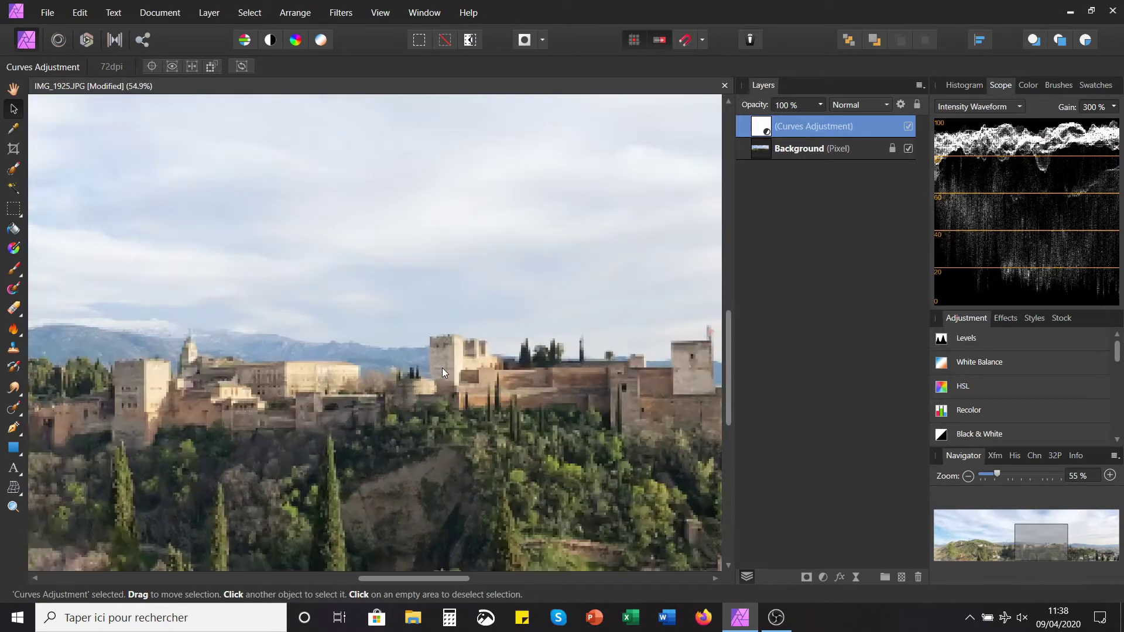
scroll(441, 368, down, 3)
scroll(430, 365, down, 1)
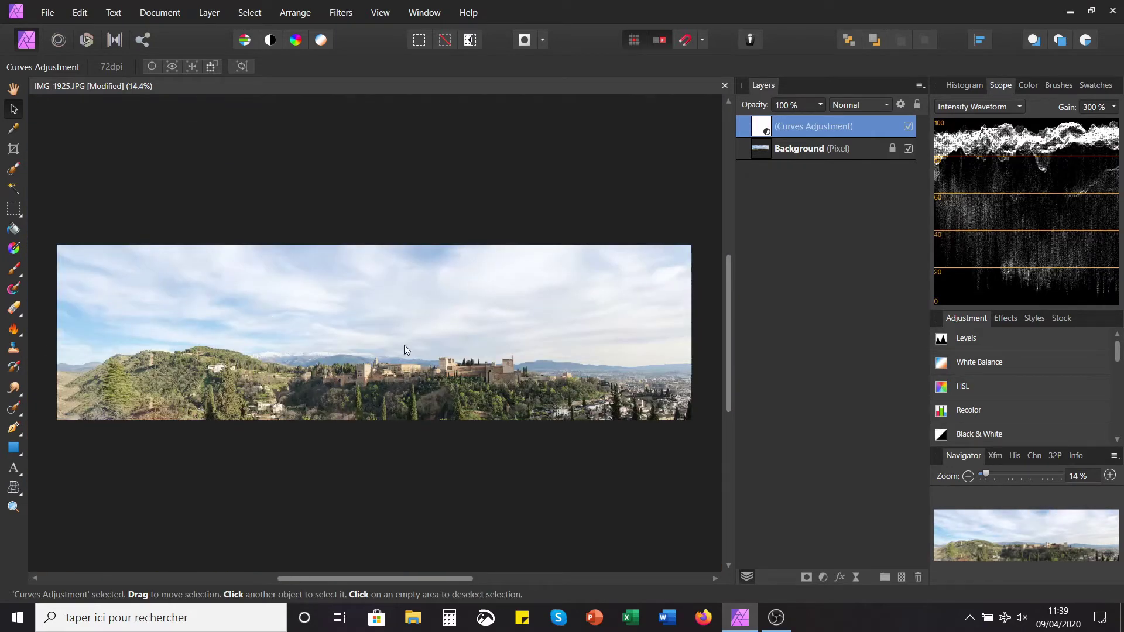
scroll(479, 373, up, 2)
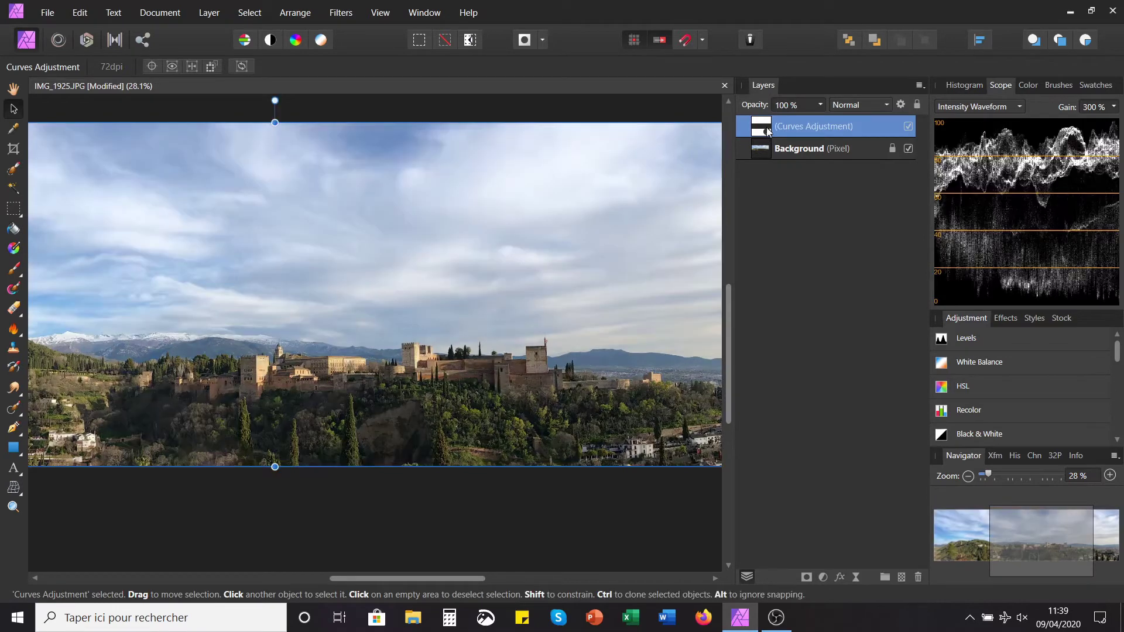
scroll(435, 374, up, 3)
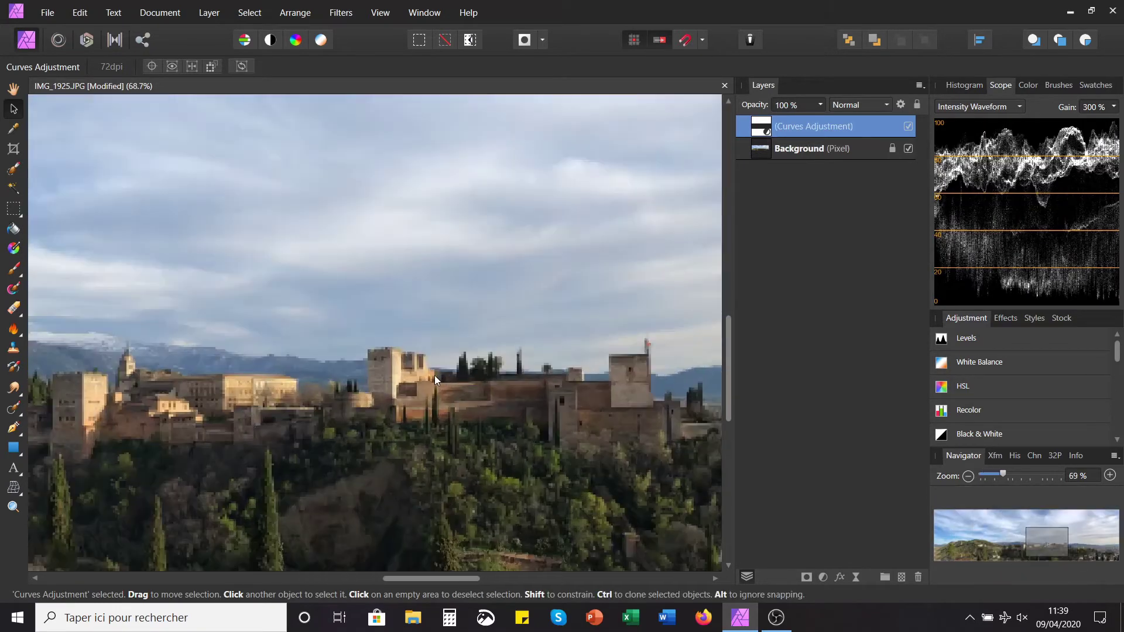
drag(436, 581, 356, 589)
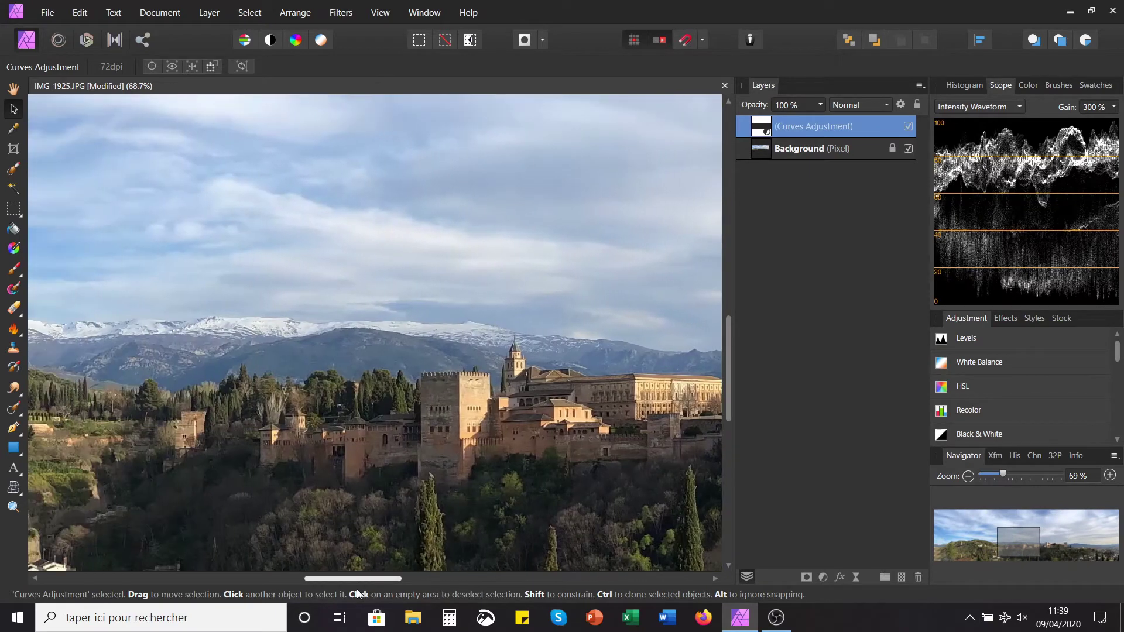
click(13, 269)
click(1027, 86)
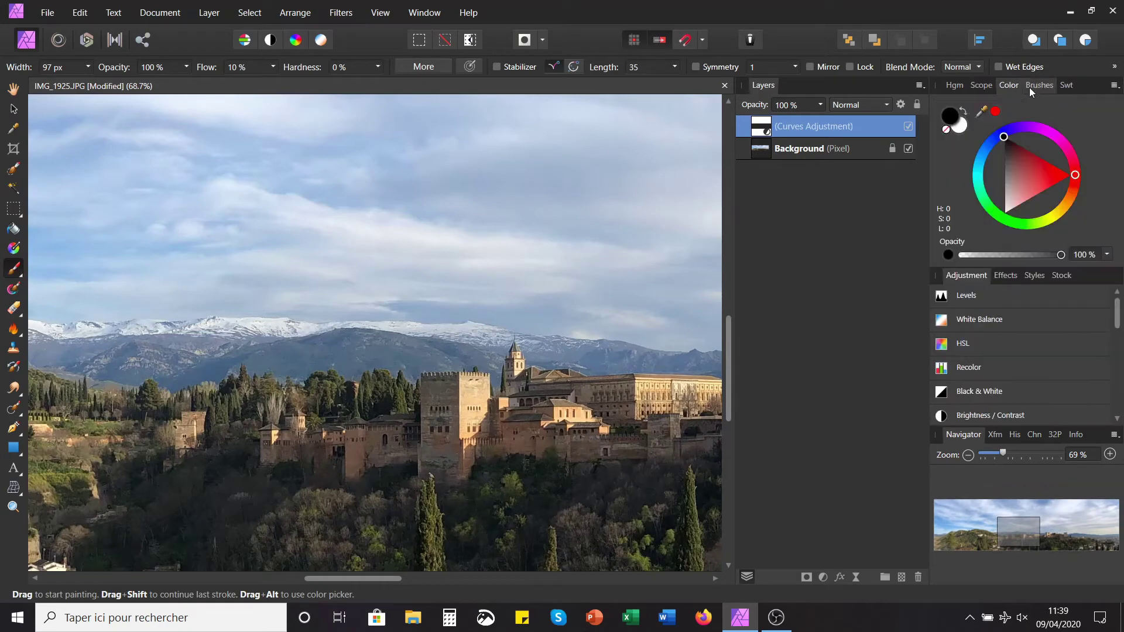
click(960, 128)
- Paint white on the Curves mask over the fortress's left walls, square tower and central palace, using a 97 px brush at 10 % flow
scroll(300, 439, up, 5)
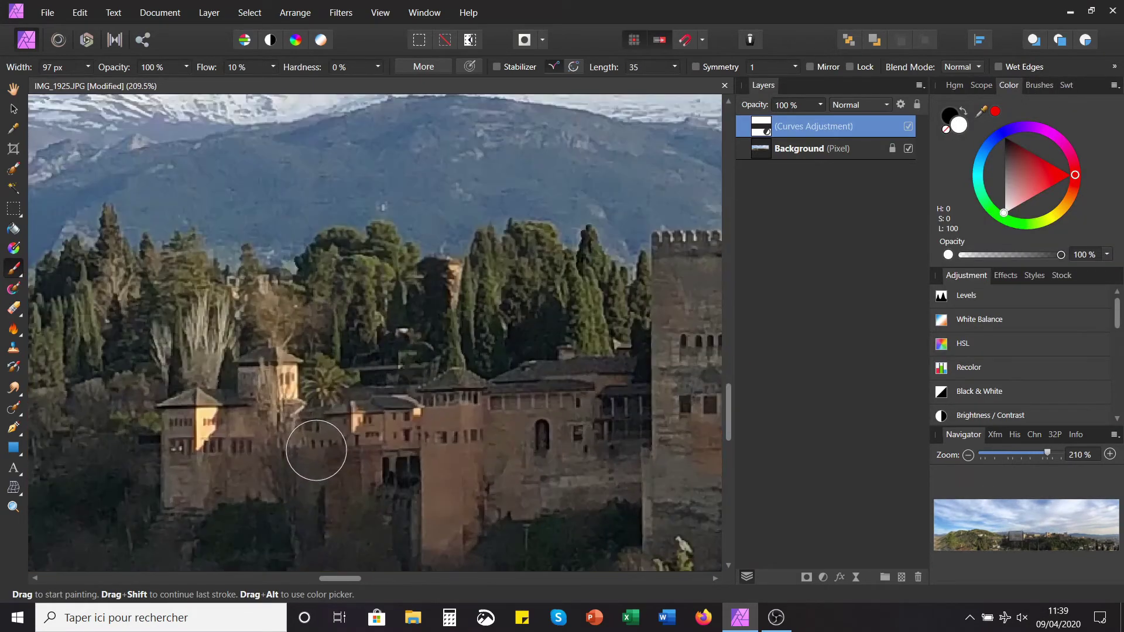
mouse_move(212, 425)
mouse_down()
mouse_move(210, 442)
mouse_move(266, 409)
mouse_move(184, 493)
mouse_move(504, 507)
mouse_up()
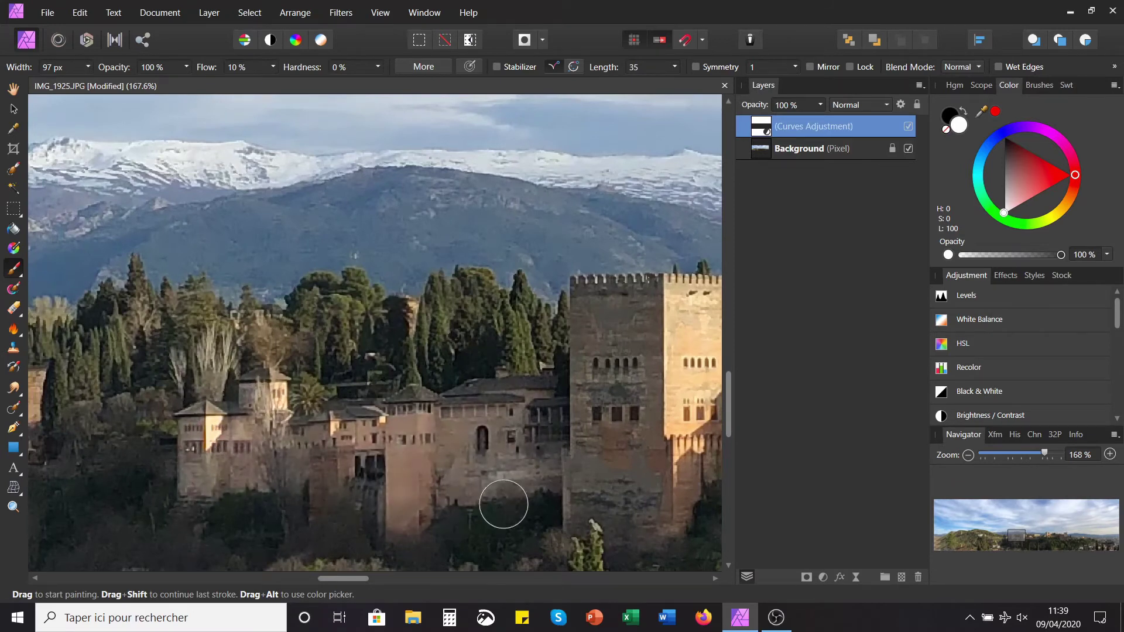
drag(351, 578, 377, 579)
drag(393, 462, 621, 293)
drag(380, 579, 399, 586)
drag(469, 363, 662, 444)
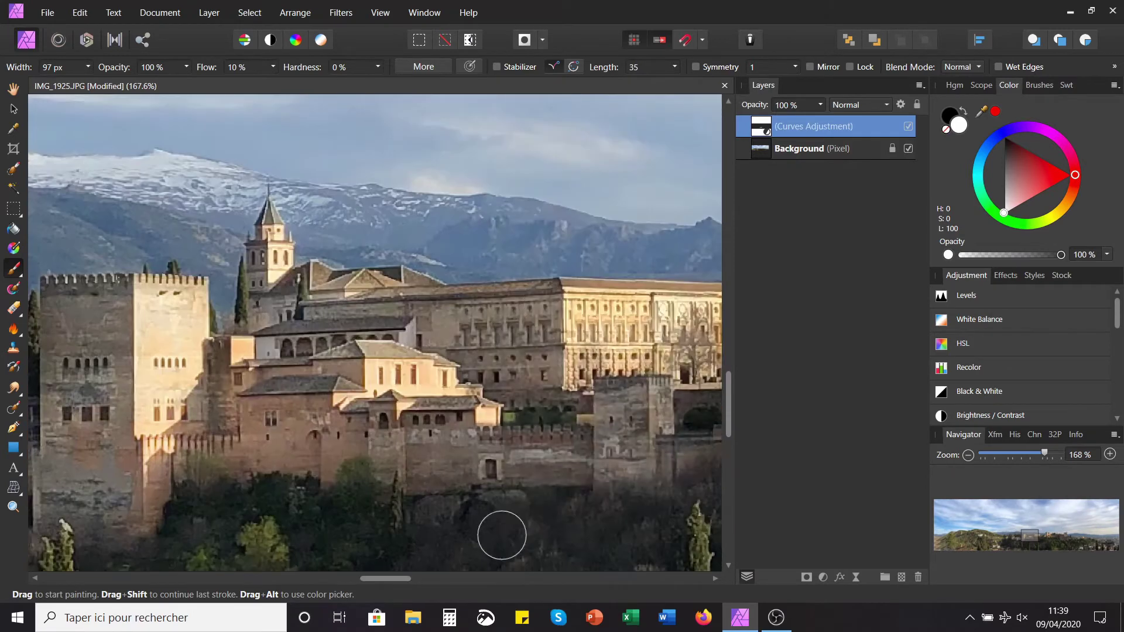
- Extend the white mask painting over the fortress buildings right of the palace with the 97 px brush
drag(388, 578, 444, 578)
drag(281, 234, 456, 345)
drag(346, 369, 620, 351)
- Enlarge the brush to 161 px and paint white on the Curves mask over the remaining right-hand part of the fortress
drag(444, 578, 505, 578)
scroll(467, 363, down, 3)
drag(88, 66, 107, 87)
mouse_move(386, 381)
mouse_down()
mouse_move(243, 381)
mouse_move(585, 409)
mouse_up()
drag(489, 578, 442, 580)
drag(380, 345, 281, 363)
mouse_move(442, 578)
mouse_down()
mouse_move(409, 583)
mouse_move(439, 591)
mouse_up()
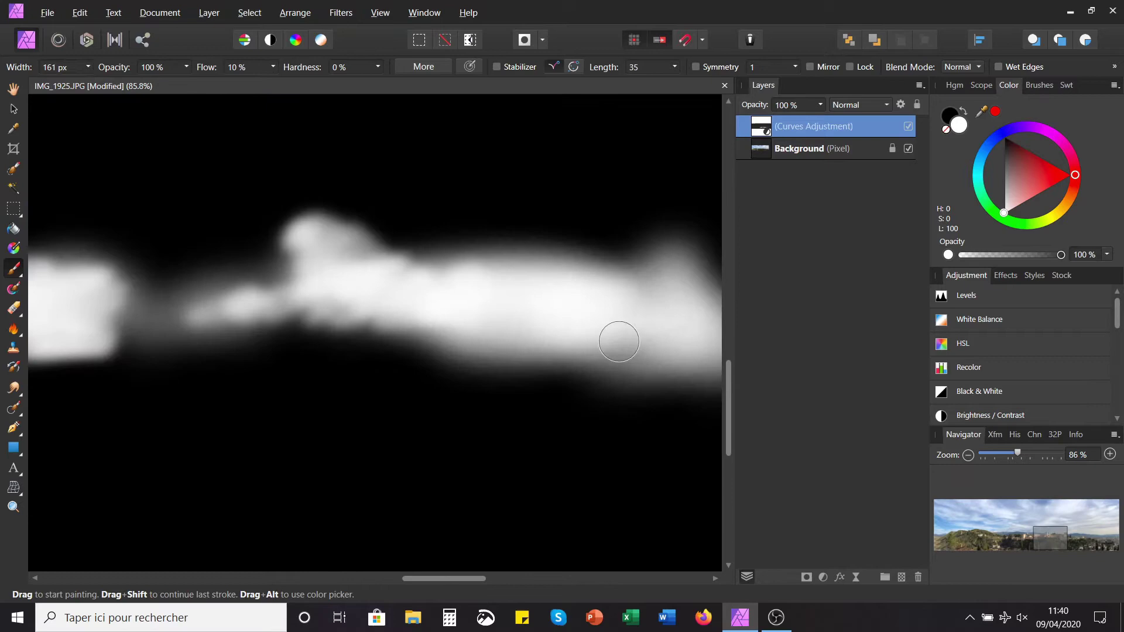
- Finish painting white on the Curves mask at the fortress's right end and return to the full image view
mouse_move(619, 341)
mouse_down()
mouse_move(615, 281)
mouse_move(696, 290)
mouse_up()
key(Escape)
key(ctrl+0)
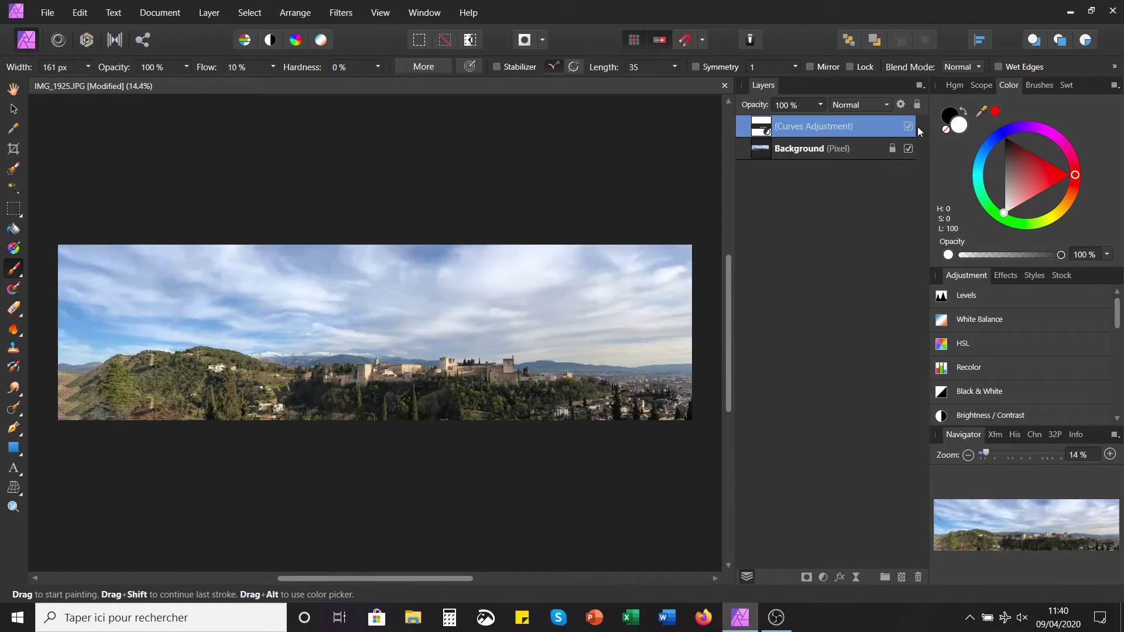
- Compare the fortress with and without the masked Curves adjustment, in the full panorama and close up
click(908, 128)
click(908, 128)
click(908, 128)
click(908, 128)
scroll(455, 380, up, 5)
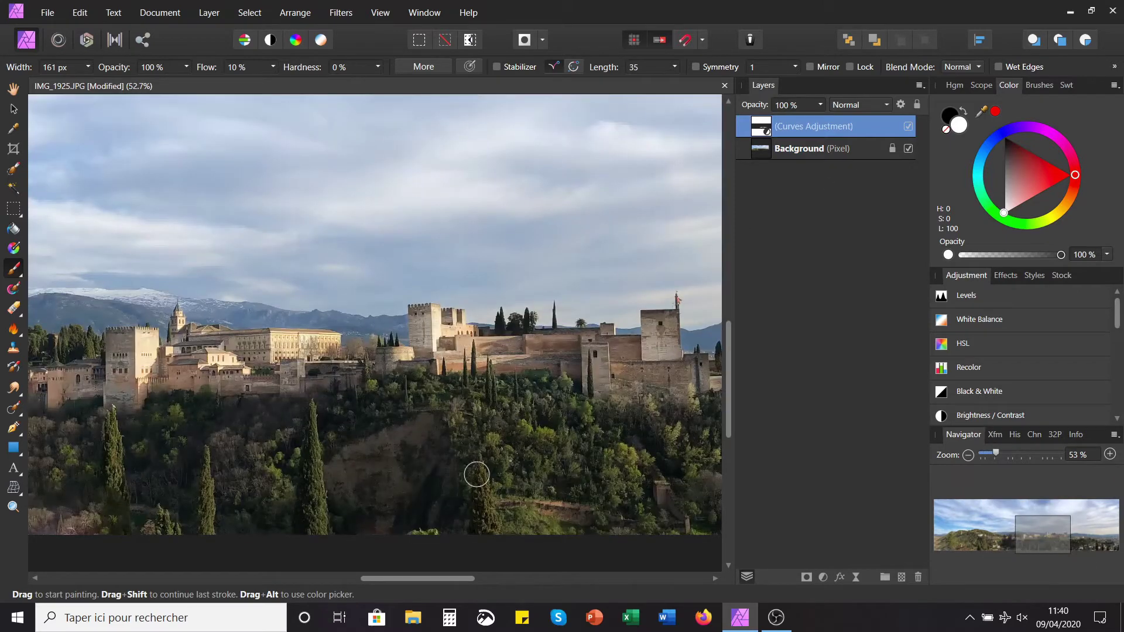
drag(444, 580, 449, 582)
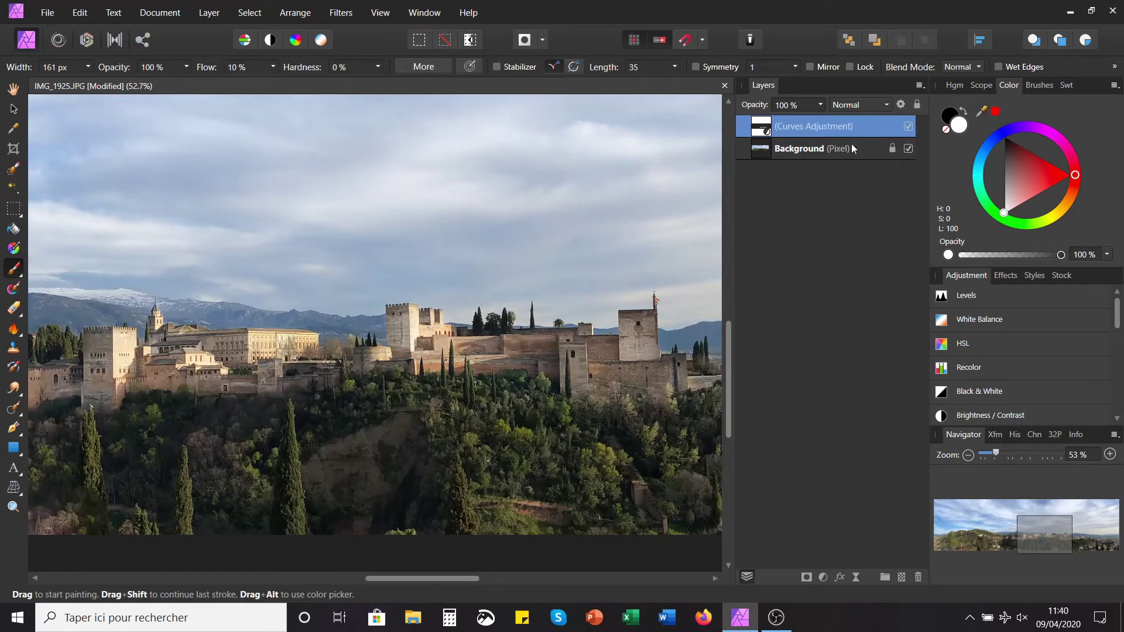
click(908, 127)
click(907, 127)
- Open the blend options of the Curves adjustment, uncover the fortress, and keep the Master channel
click(13, 110)
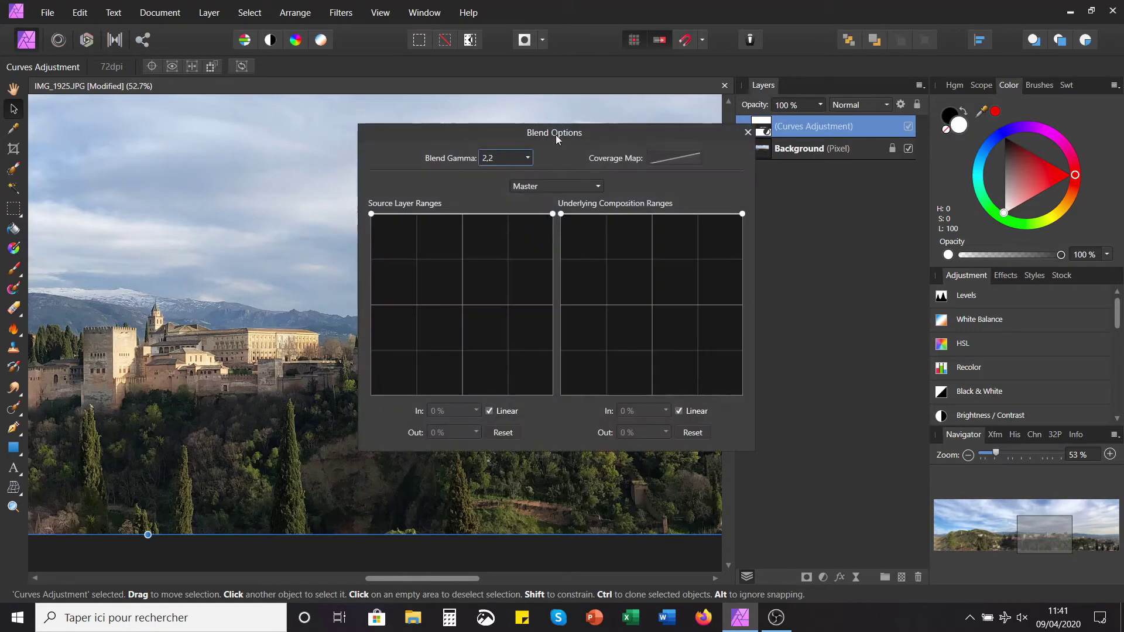
drag(556, 134, 791, 164)
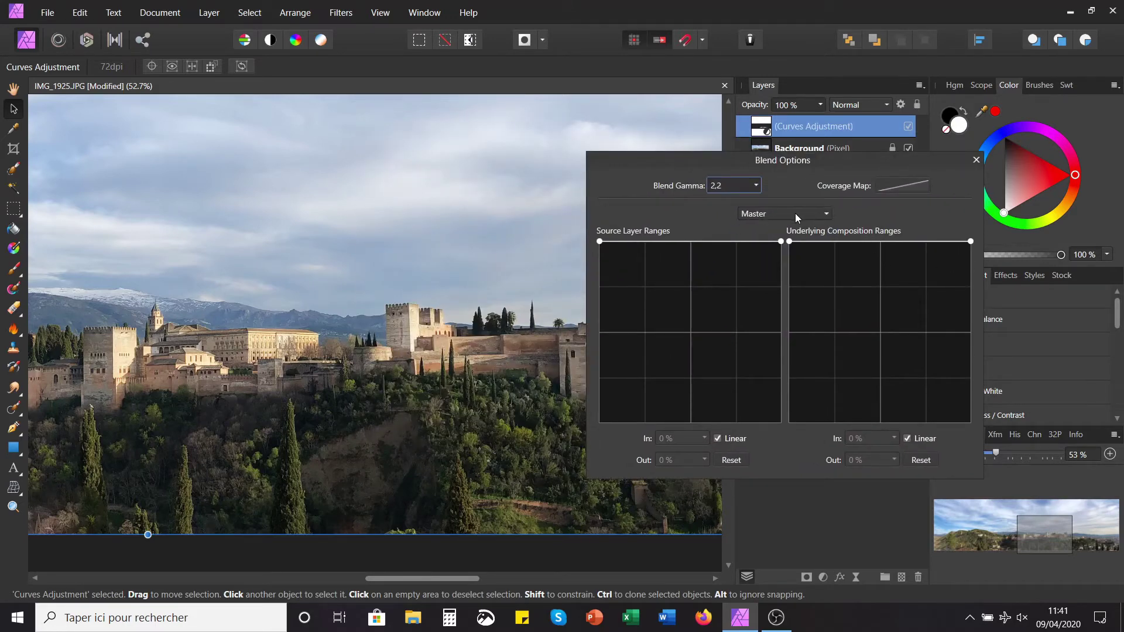
drag(755, 160, 819, 169)
click(839, 222)
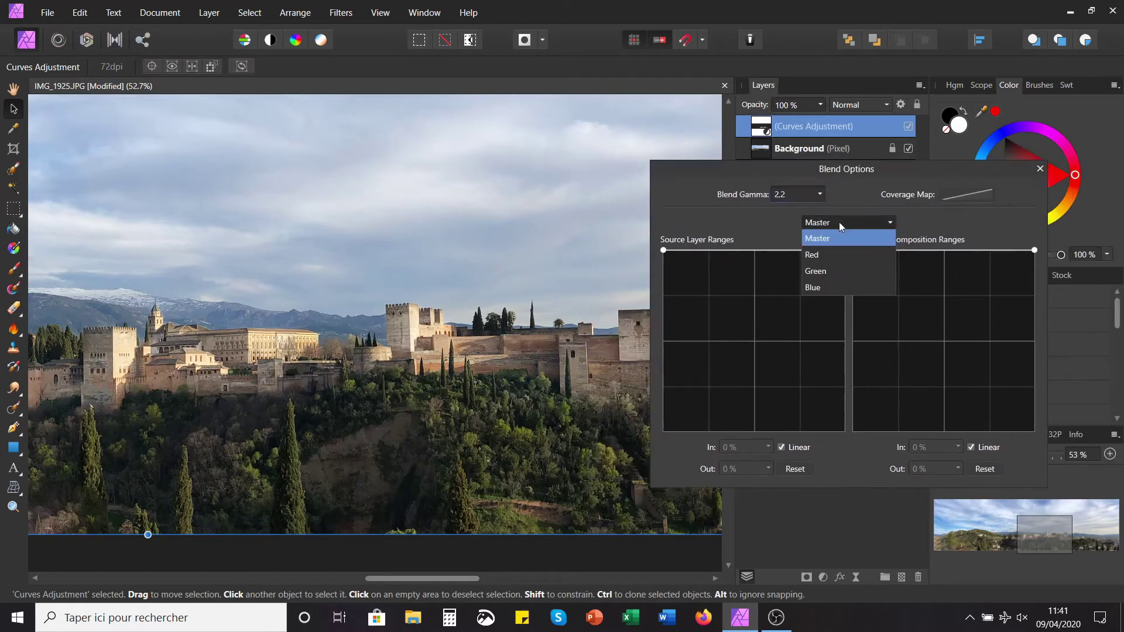
click(824, 171)
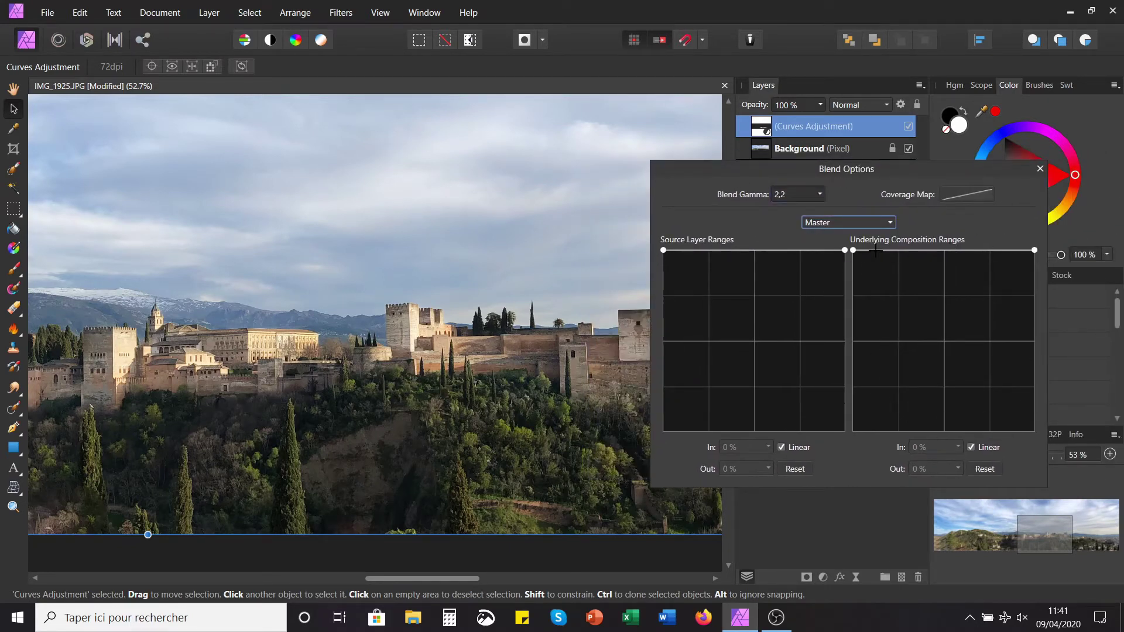
drag(852, 169, 815, 192)
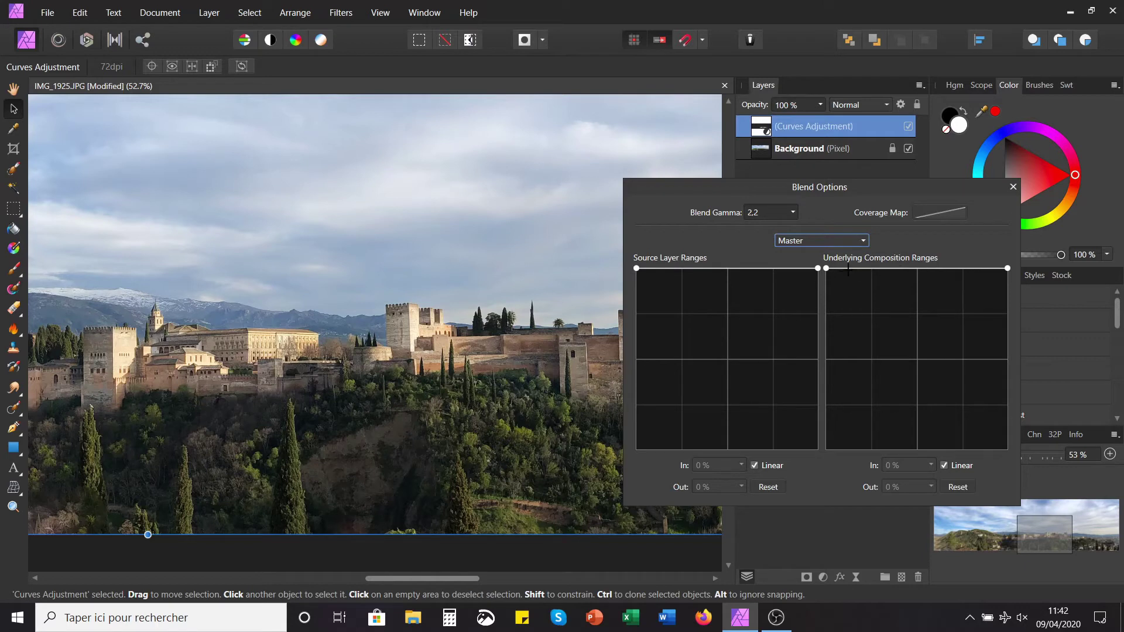
- Reshape the underlying composition range as a non-linear curve starting at 4.2 % in, 0 % out and bent upward at 36.2 % in, 59.6 % out
drag(826, 268, 836, 478)
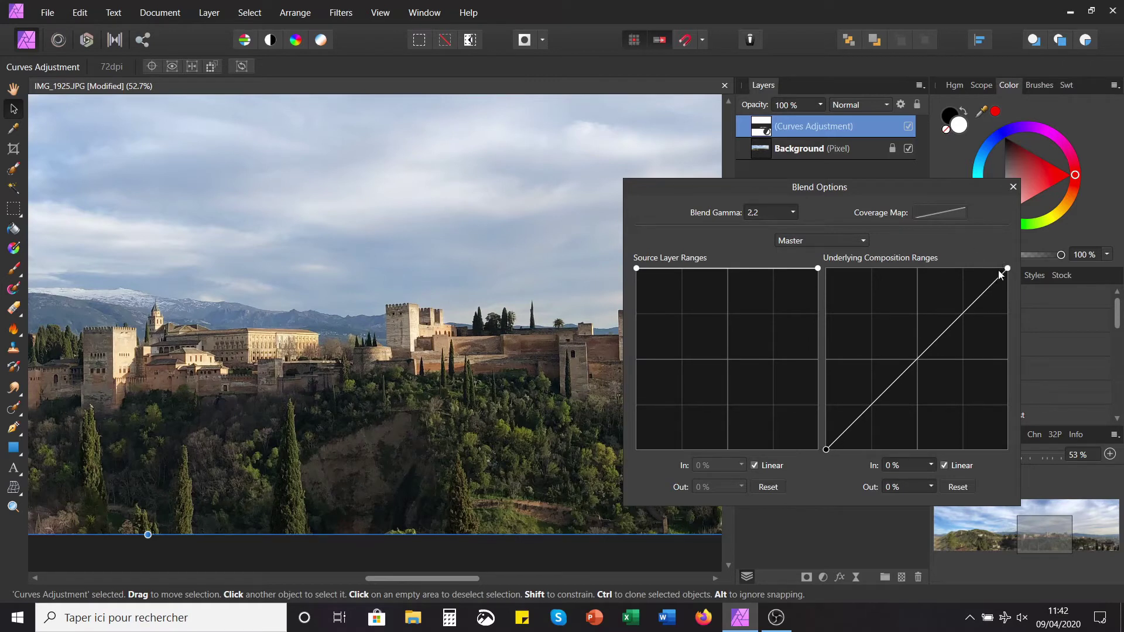
drag(825, 450, 833, 449)
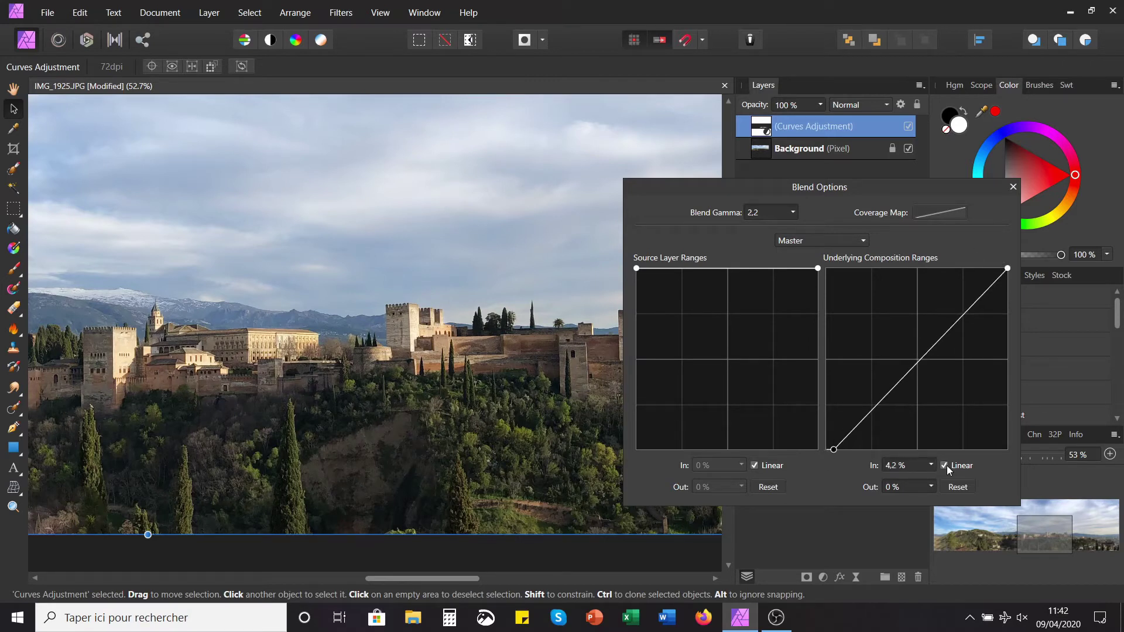
click(943, 465)
click(916, 362)
drag(916, 362, 893, 346)
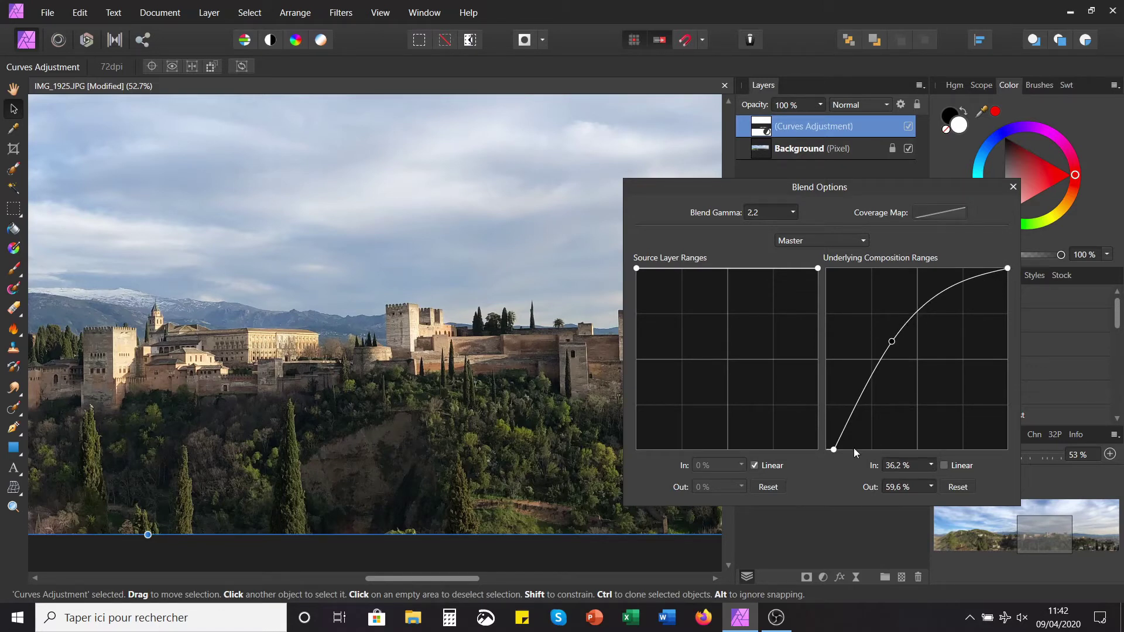
click(1013, 187)
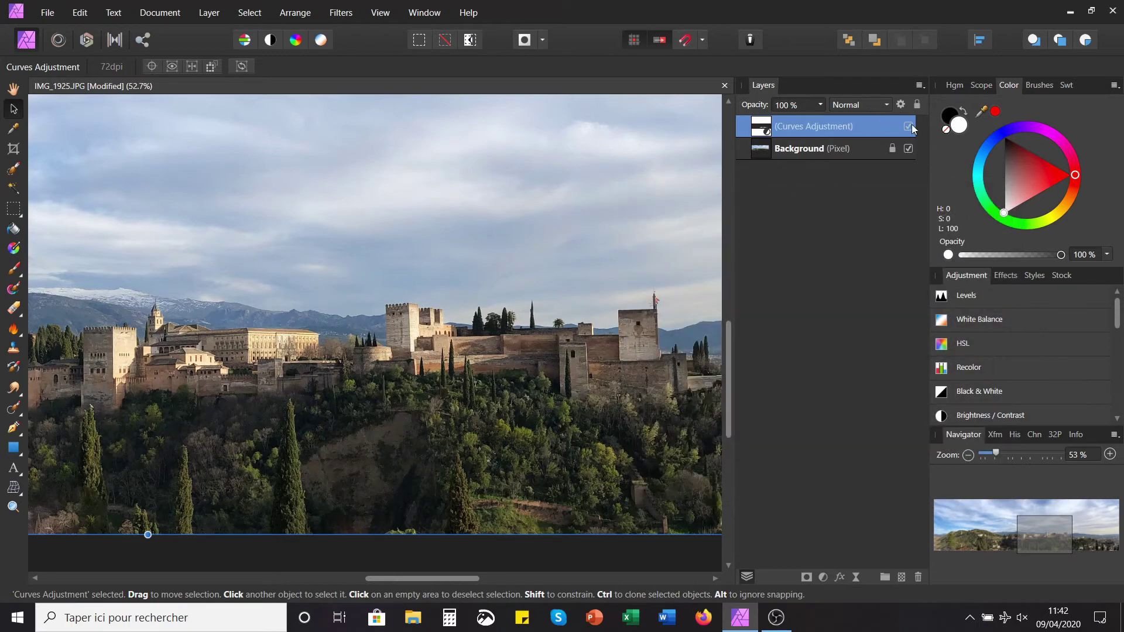
- Check the effect of the new blend range by hiding and showing the fortress Curves adjustment
click(909, 126)
click(908, 126)
key(ctrl+0)
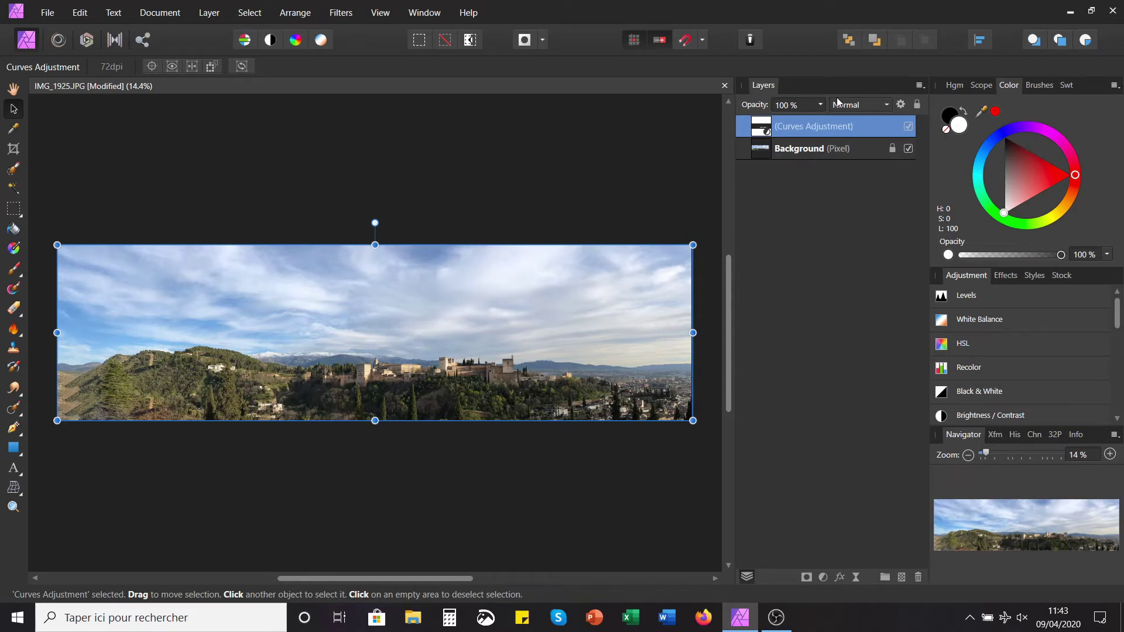
- Add a second Curves adjustment directly above the Background and pull the middle of its master curve slightly down to darken the image
click(795, 152)
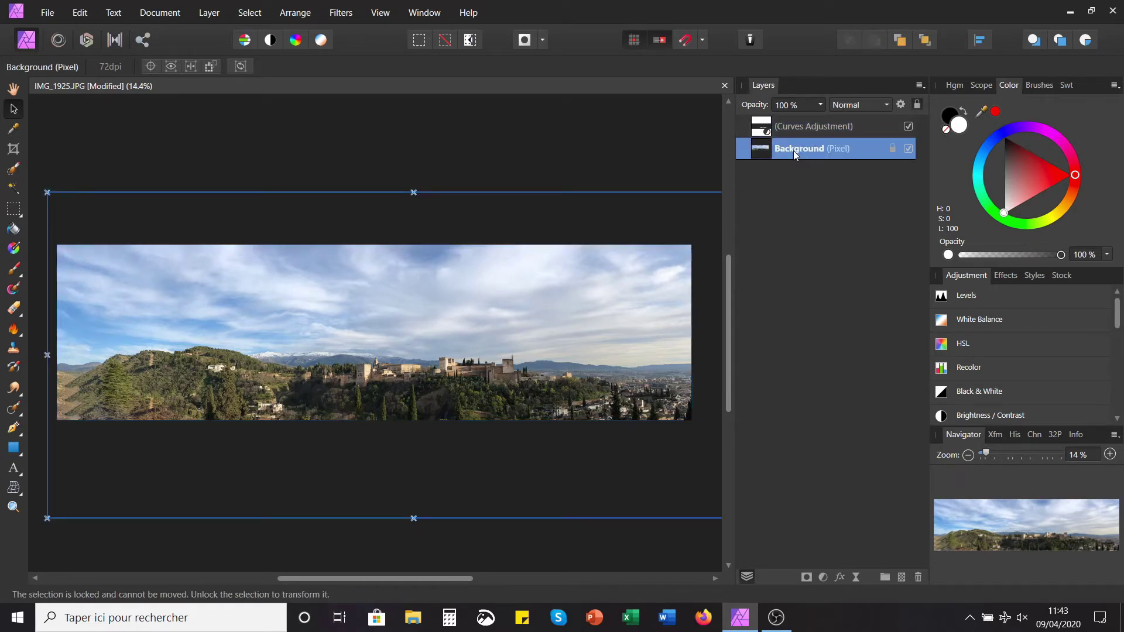
key(ctrl+m)
drag(790, 188, 858, 148)
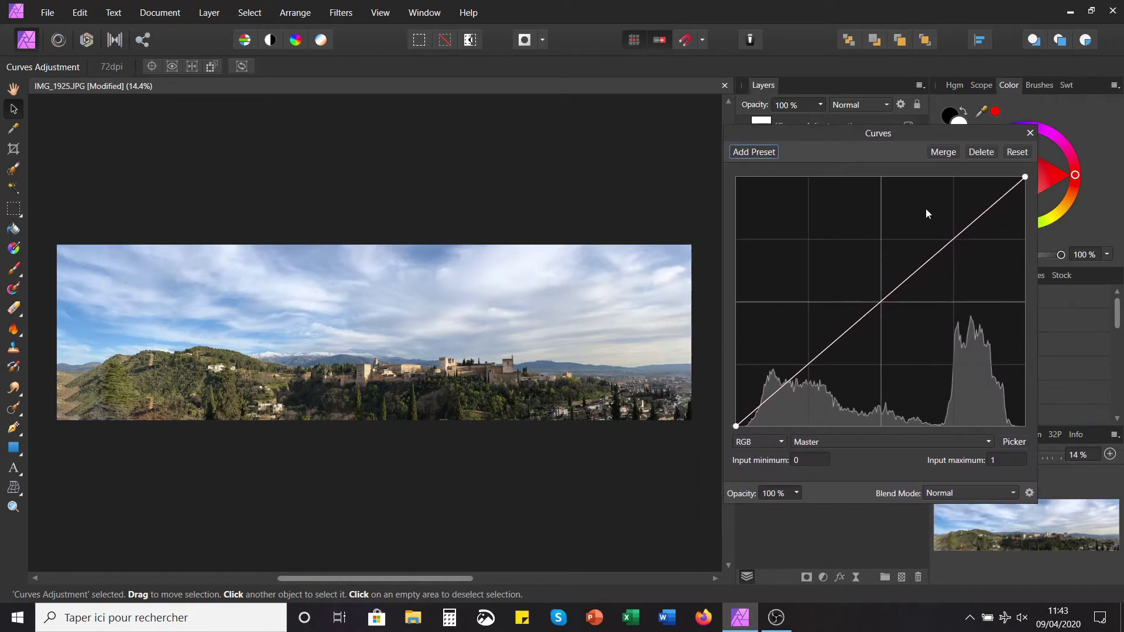
click(880, 301)
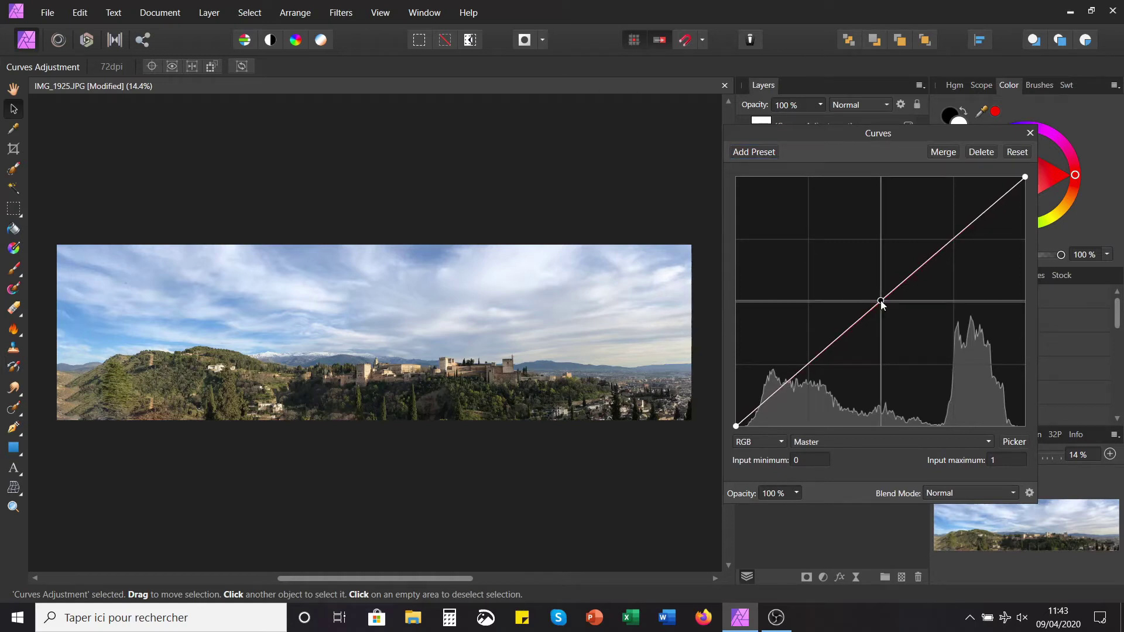
drag(881, 301, 898, 315)
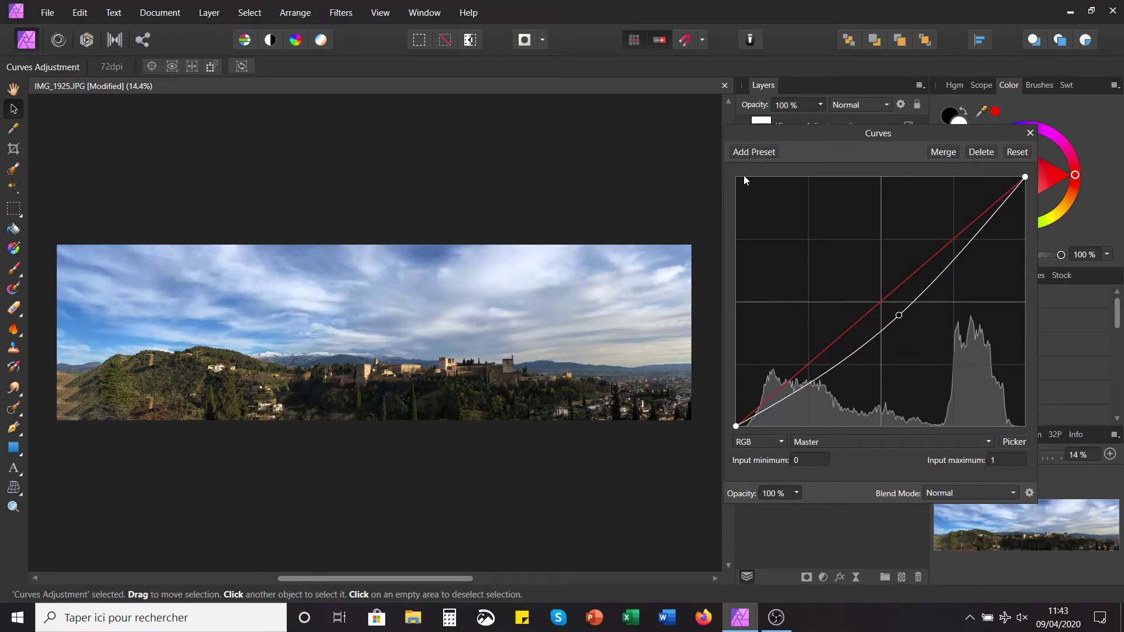
click(1034, 136)
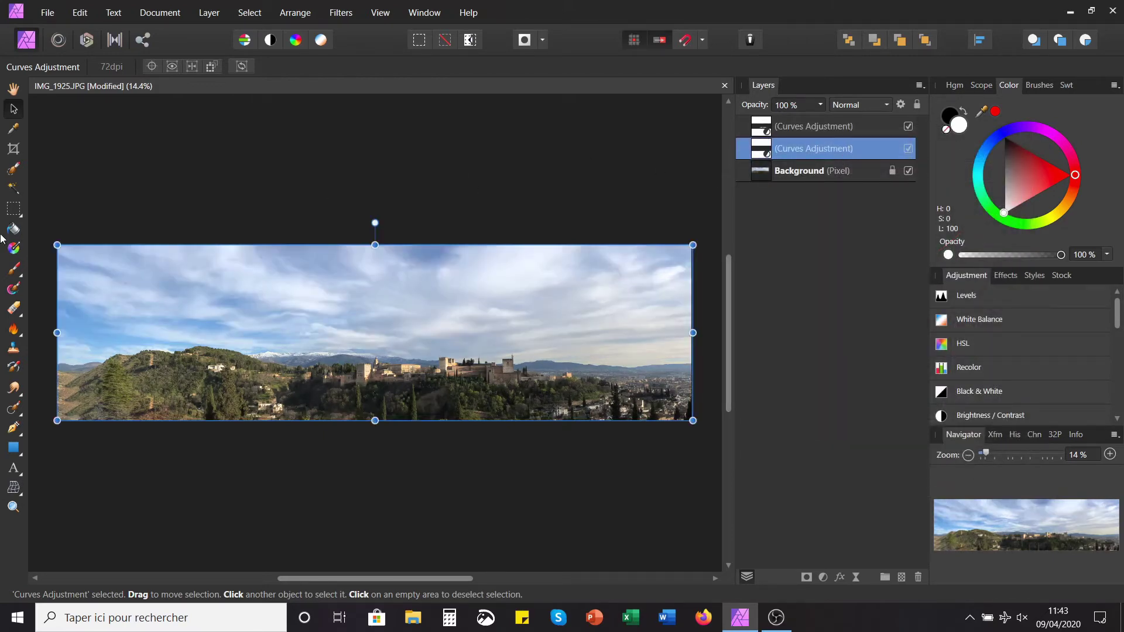
- Limit the second Curves adjustment to the left hillside by painting white on its inverted mask with a 524 px brush at 10 % flow
click(15, 269)
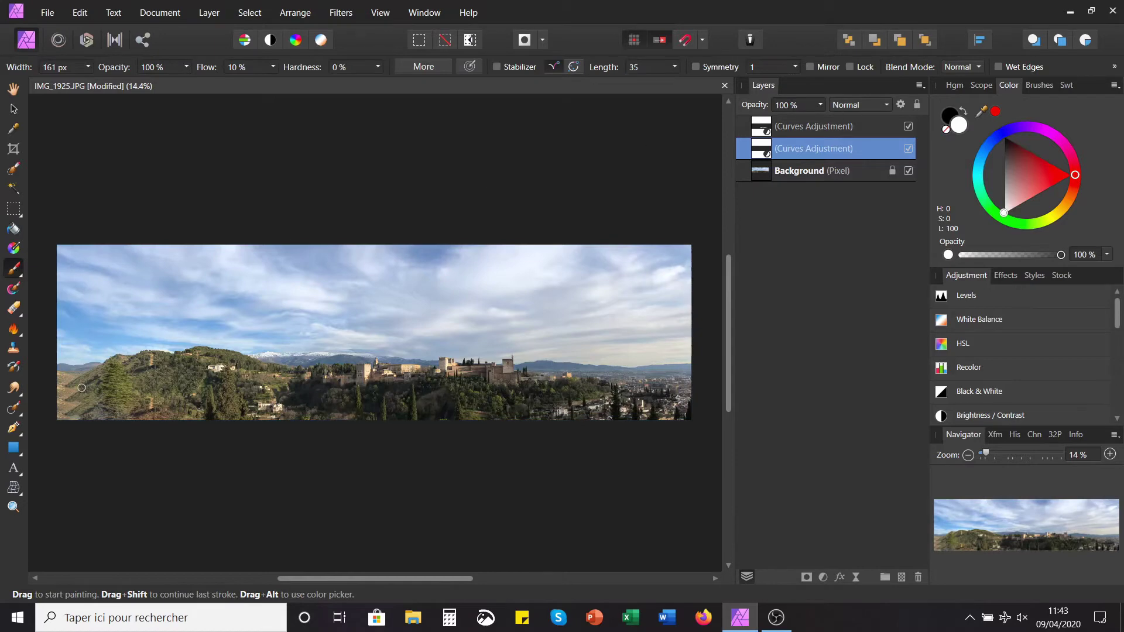
scroll(81, 387, up, 4)
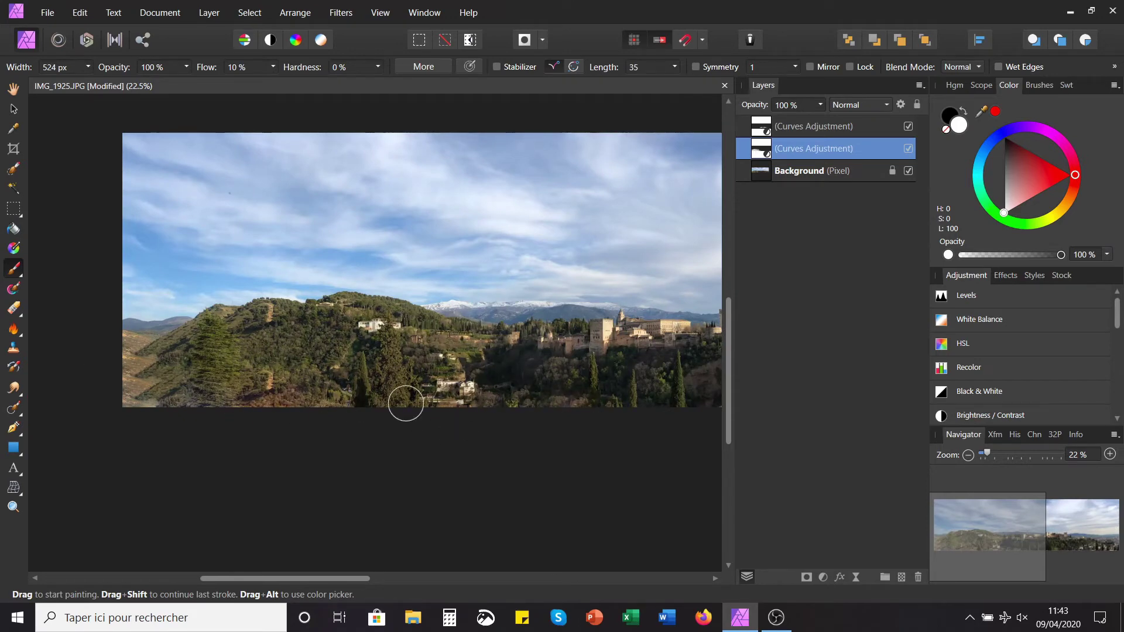
drag(281, 578, 416, 579)
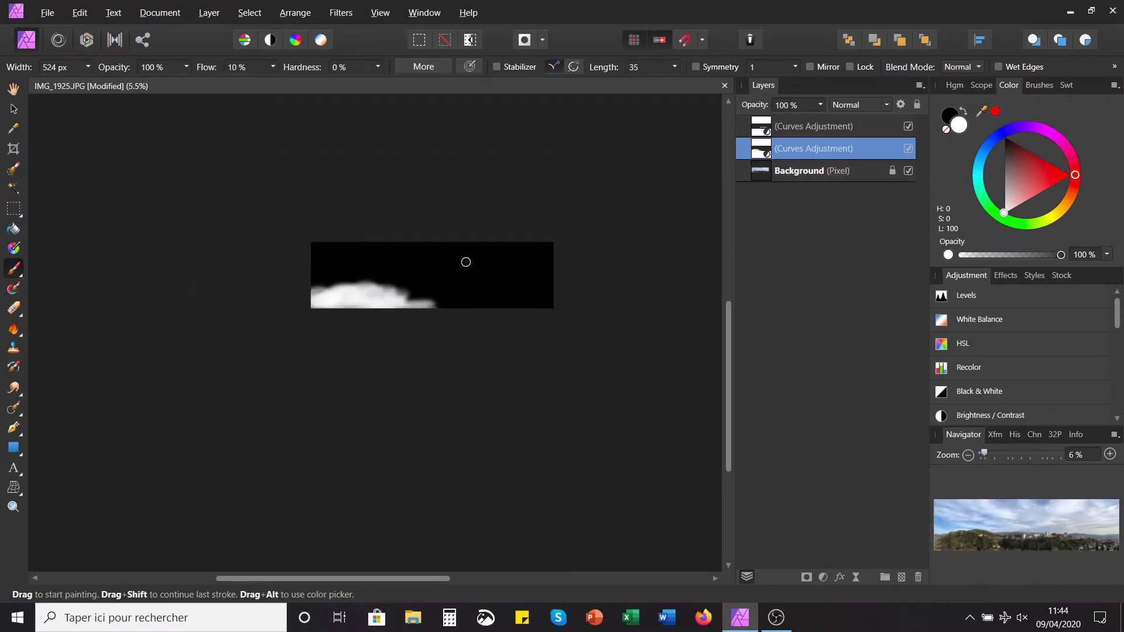
scroll(464, 262, up, 3)
click(14, 109)
click(759, 153)
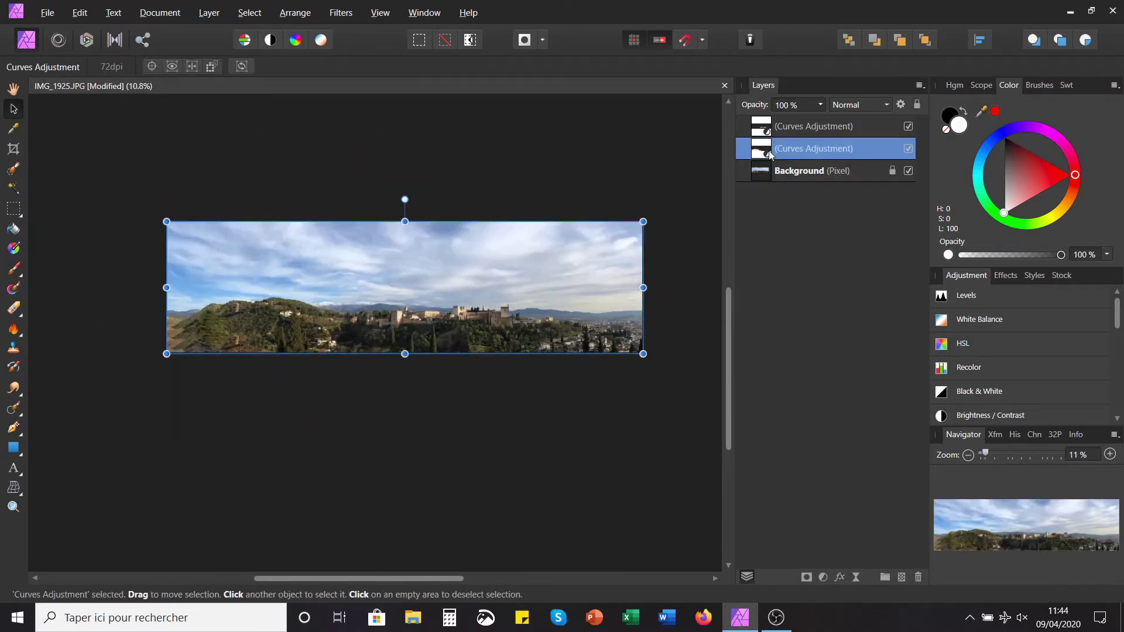
- Compare the left hillside with and without the darkening Curves adjustment
click(906, 151)
click(907, 150)
click(906, 150)
click(906, 151)
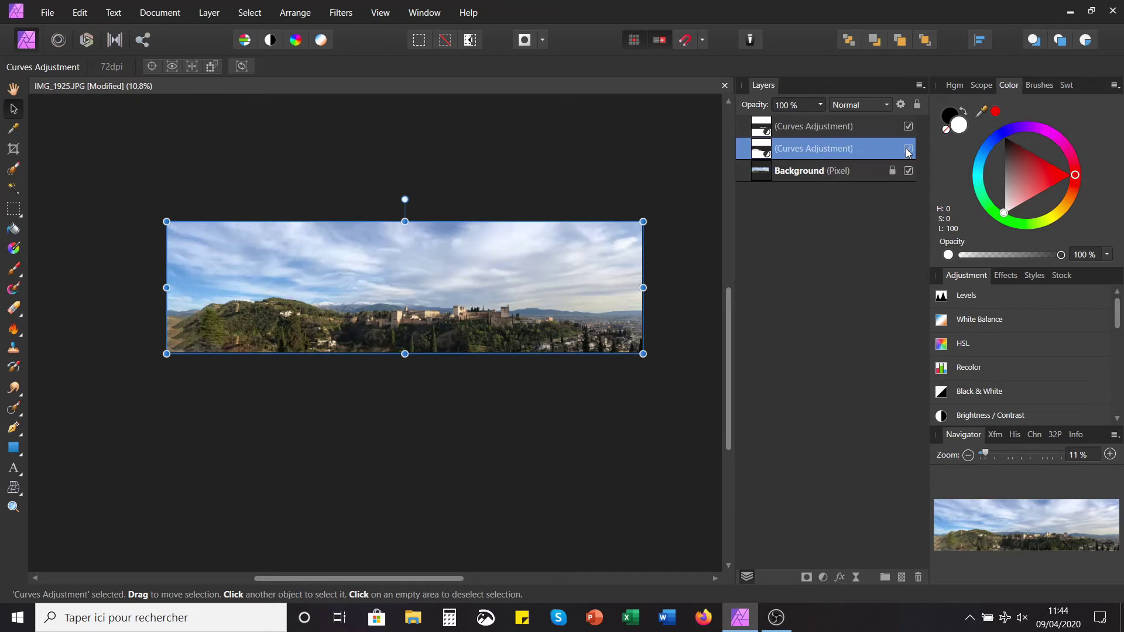
click(907, 150)
click(906, 151)
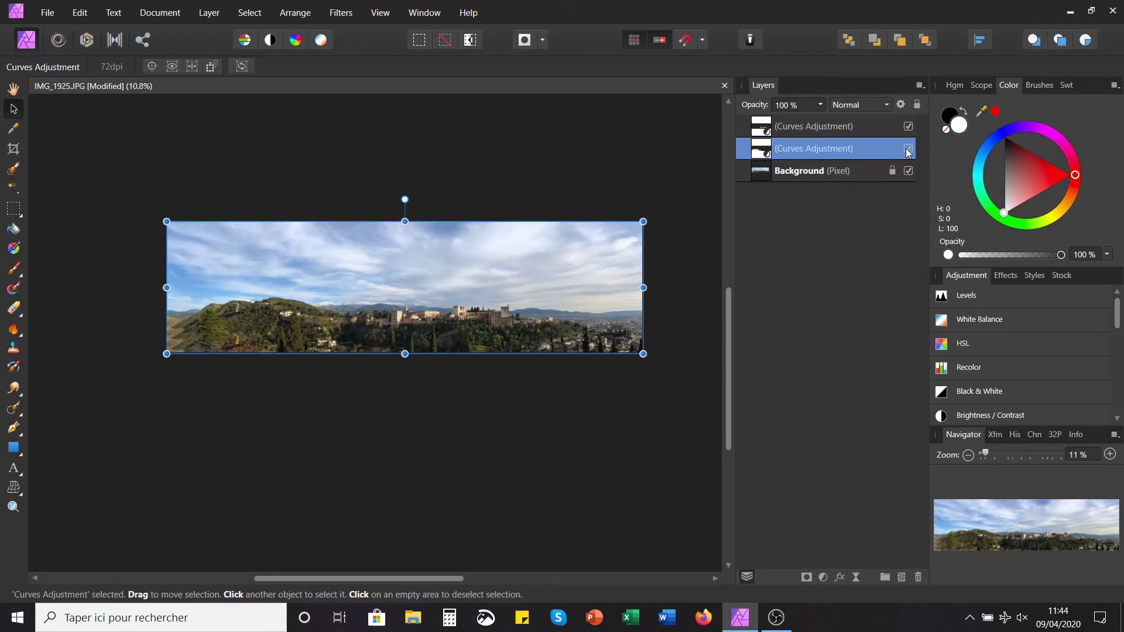
scroll(223, 316, up, 3)
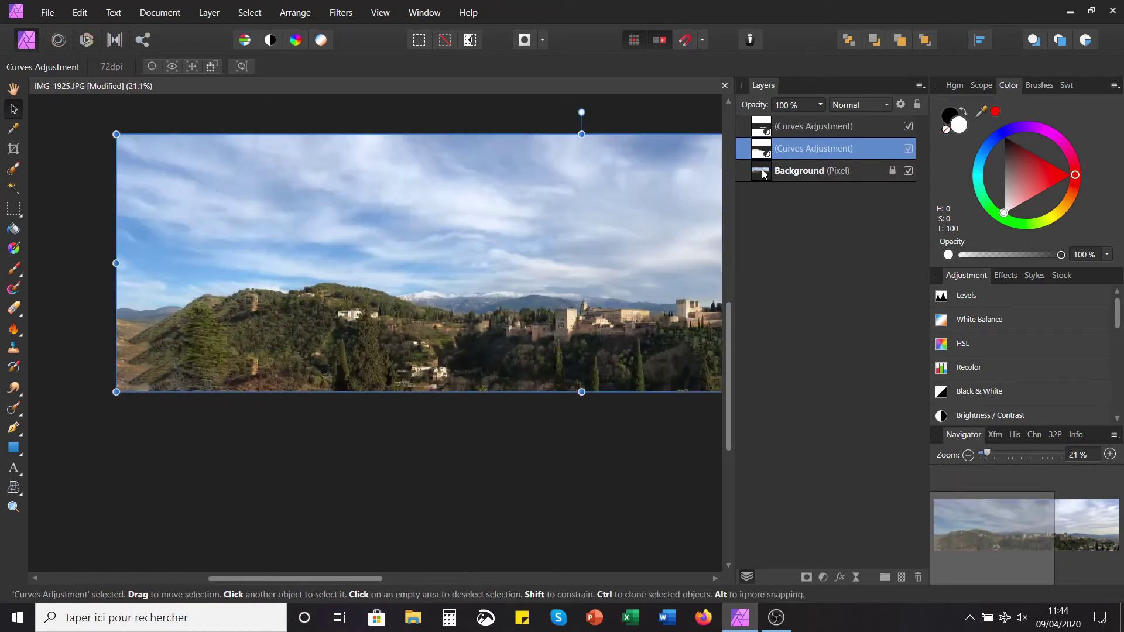
- Select both Curves adjustments, compare the panorama with and without them together, and clear the selection
key(ctrl+0)
shift+click(843, 126)
click(907, 127)
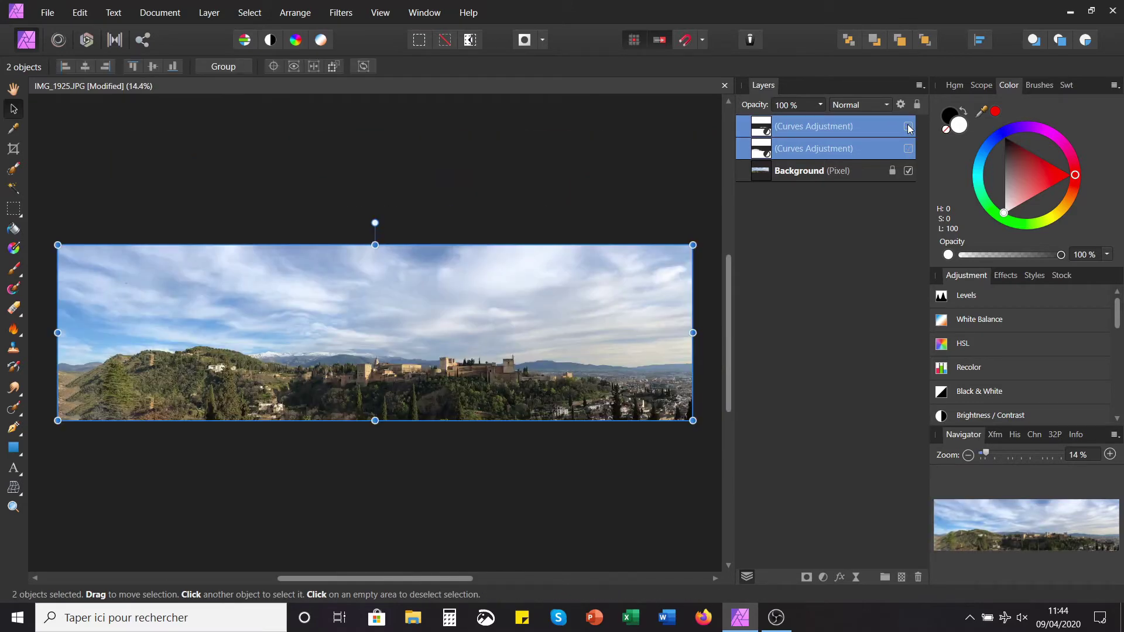
click(907, 127)
click(908, 127)
click(908, 127)
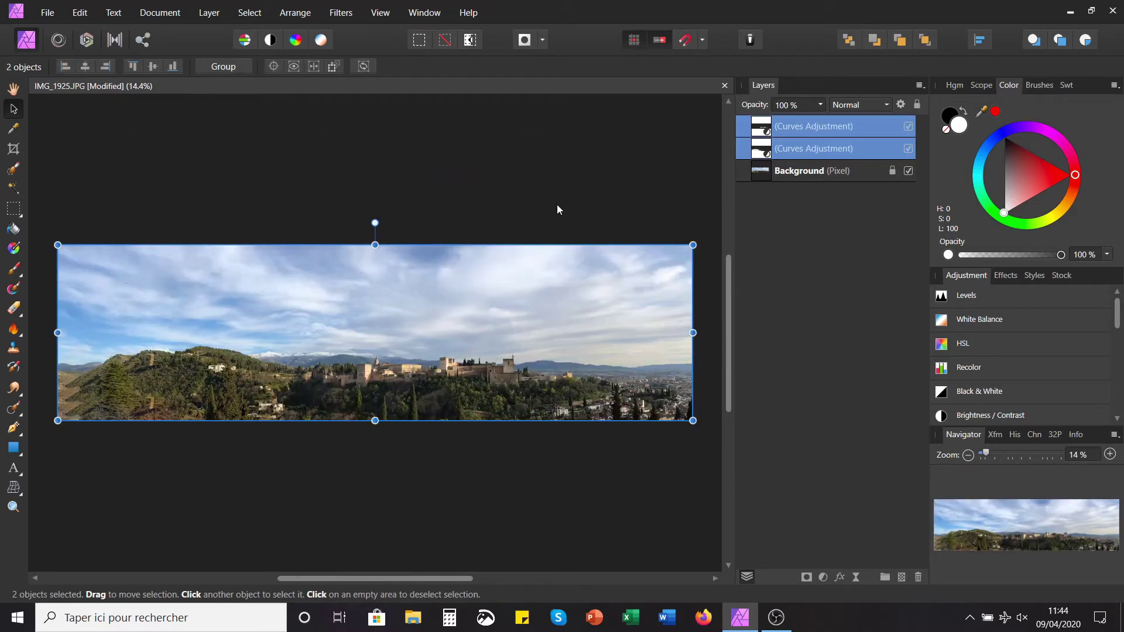
click(546, 293)
click(539, 151)
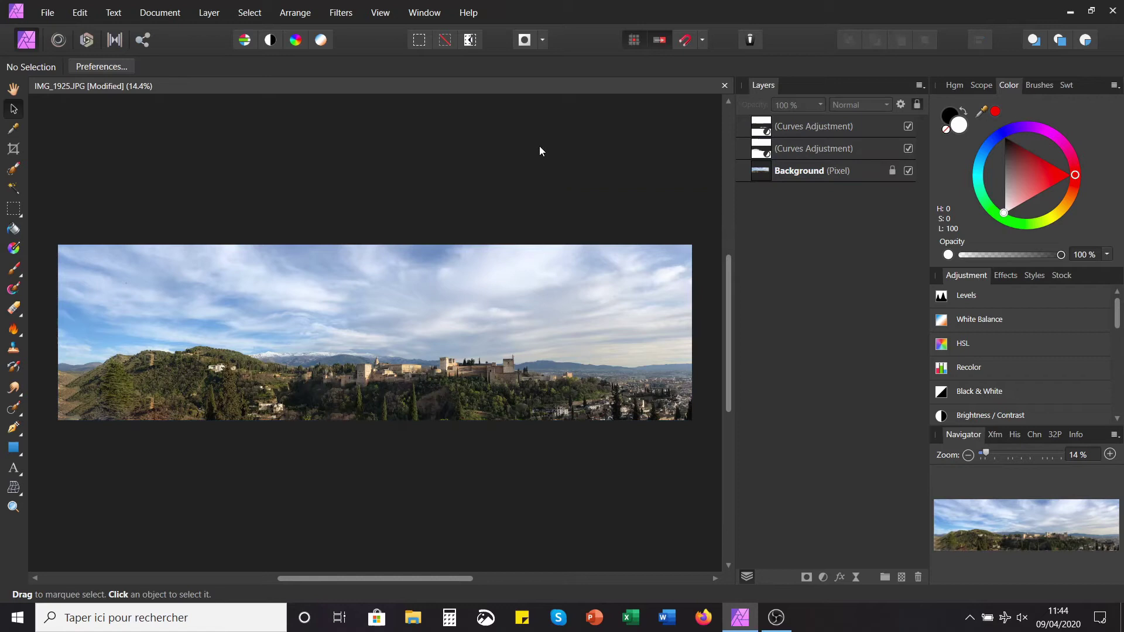
- Add a third Curves adjustment directly above the Background layer
click(765, 174)
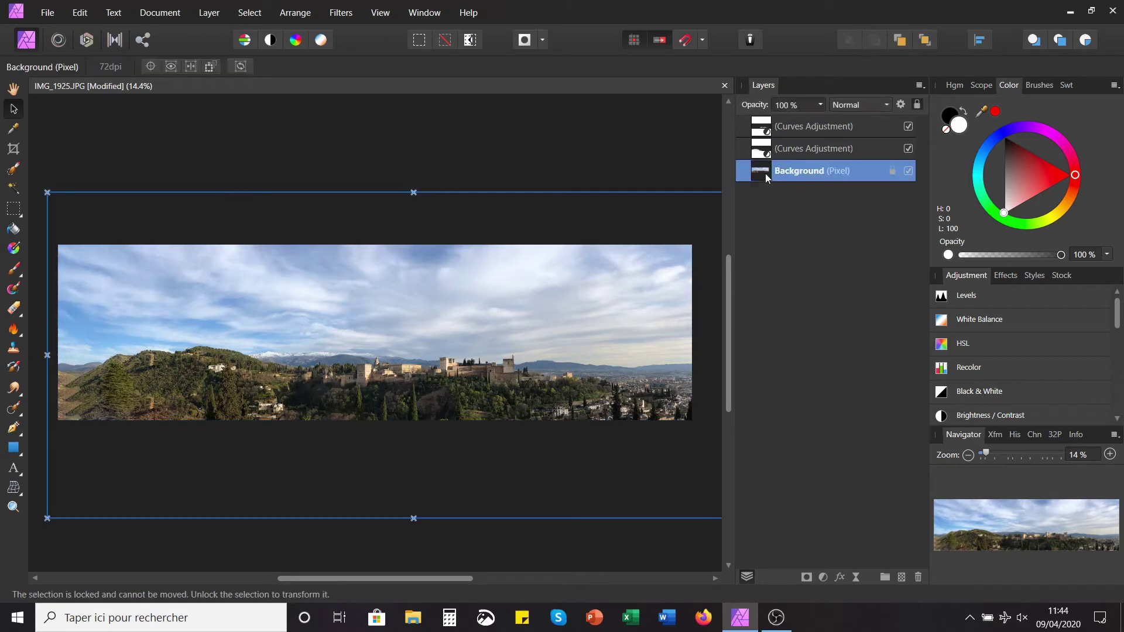
click(606, 166)
click(533, 192)
scroll(391, 338, up, 10)
scroll(420, 219, down, 10)
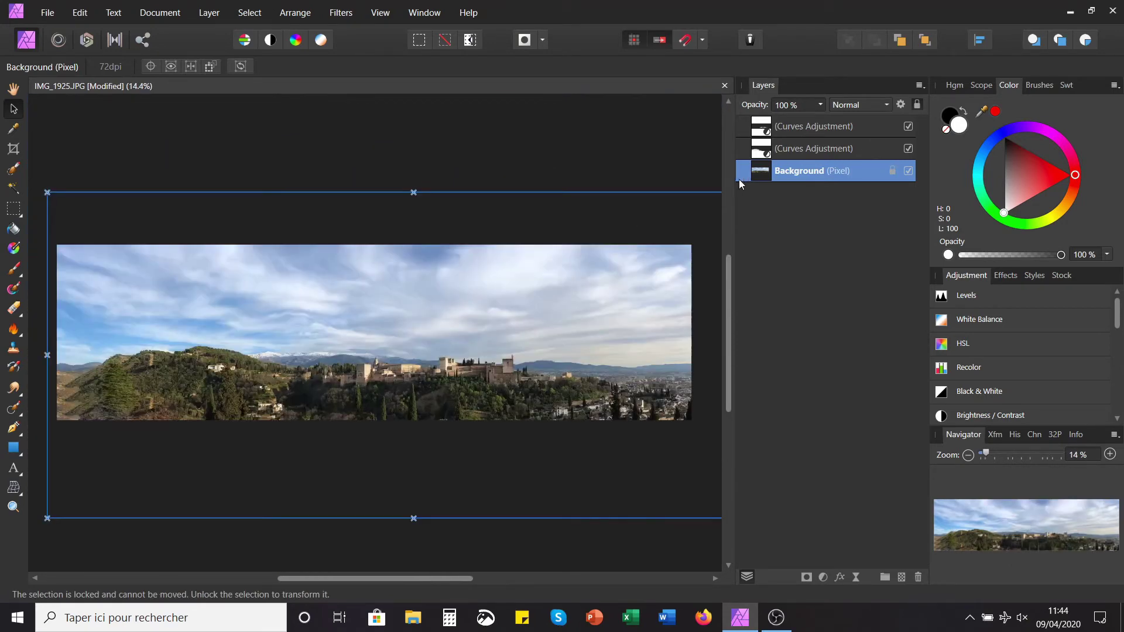
key(ctrl+m)
drag(875, 133, 732, 149)
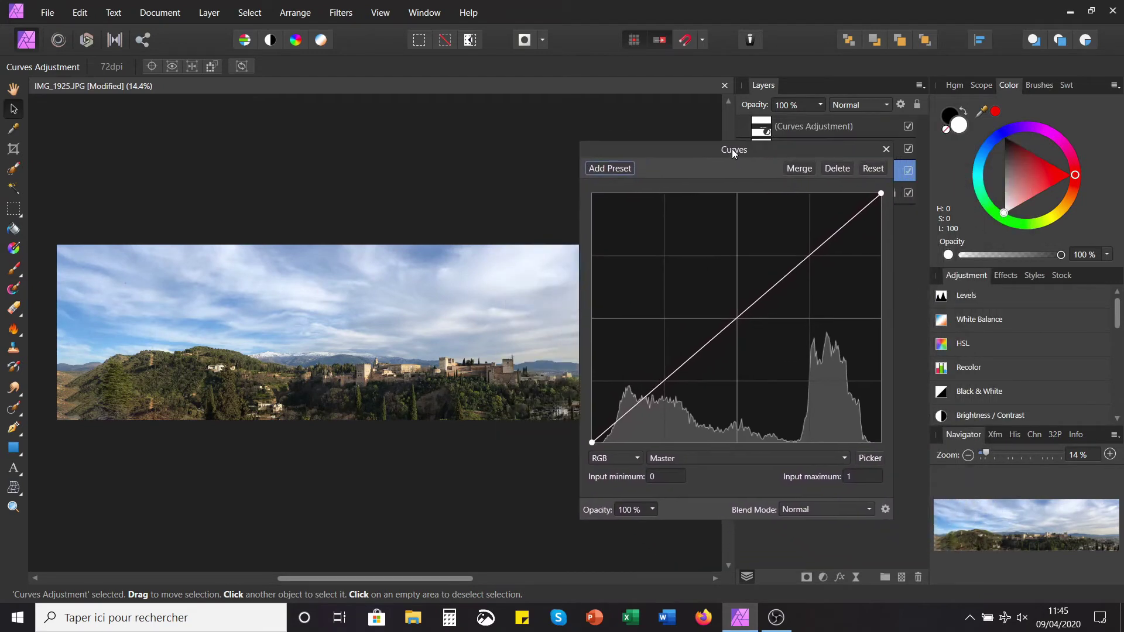
- Show the image's Scope as an RGB Parade and raise its gain to 500 %
click(984, 87)
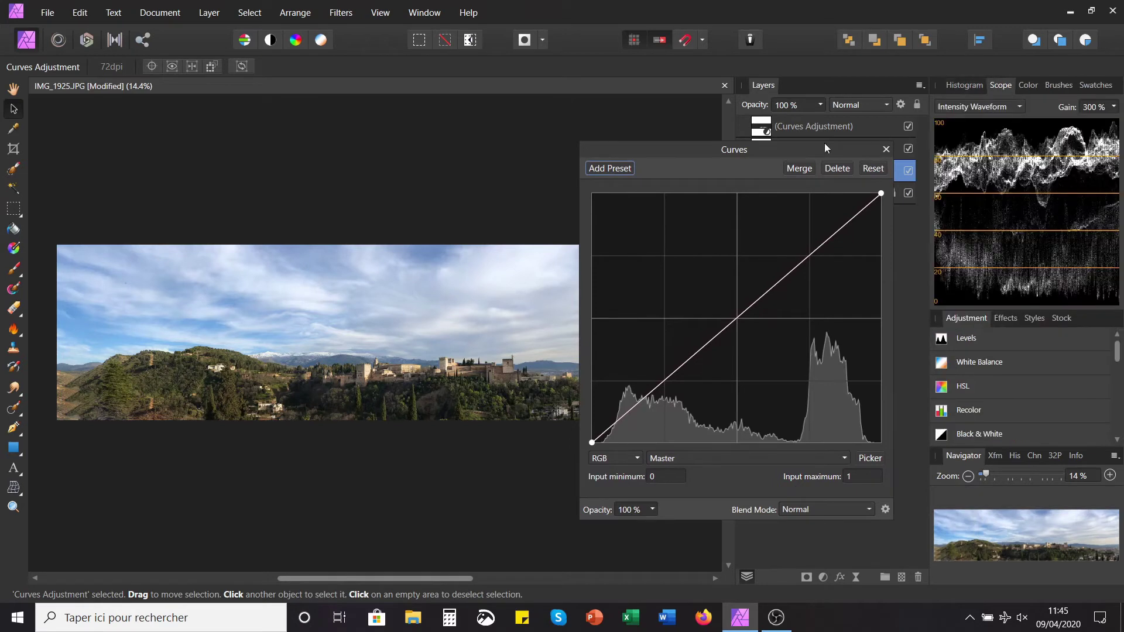
drag(739, 152, 755, 134)
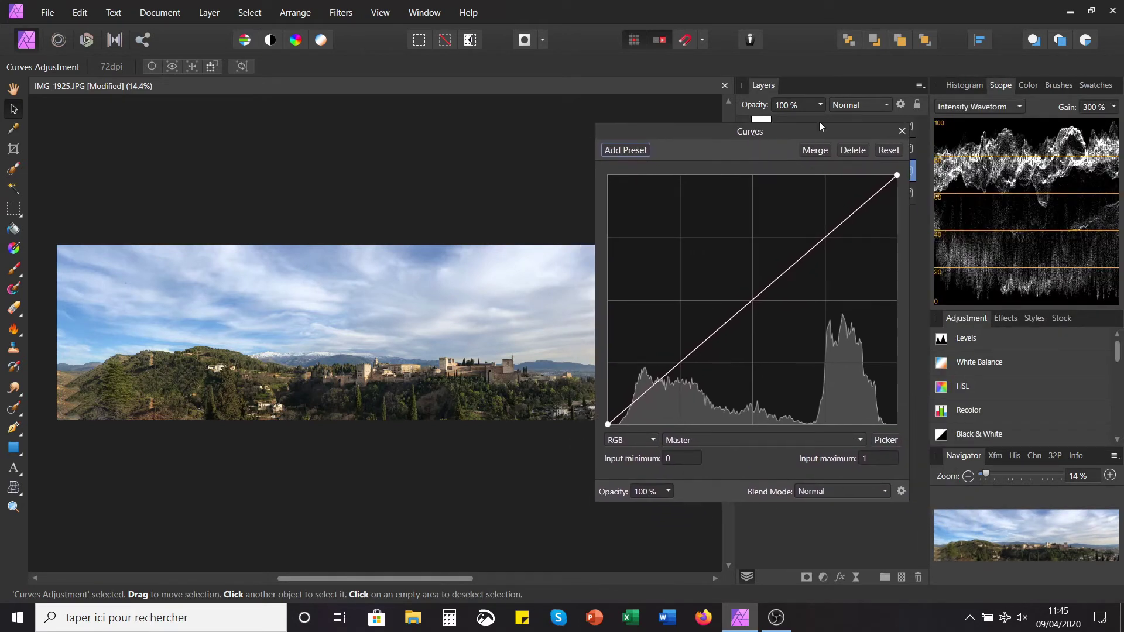
click(962, 106)
click(972, 155)
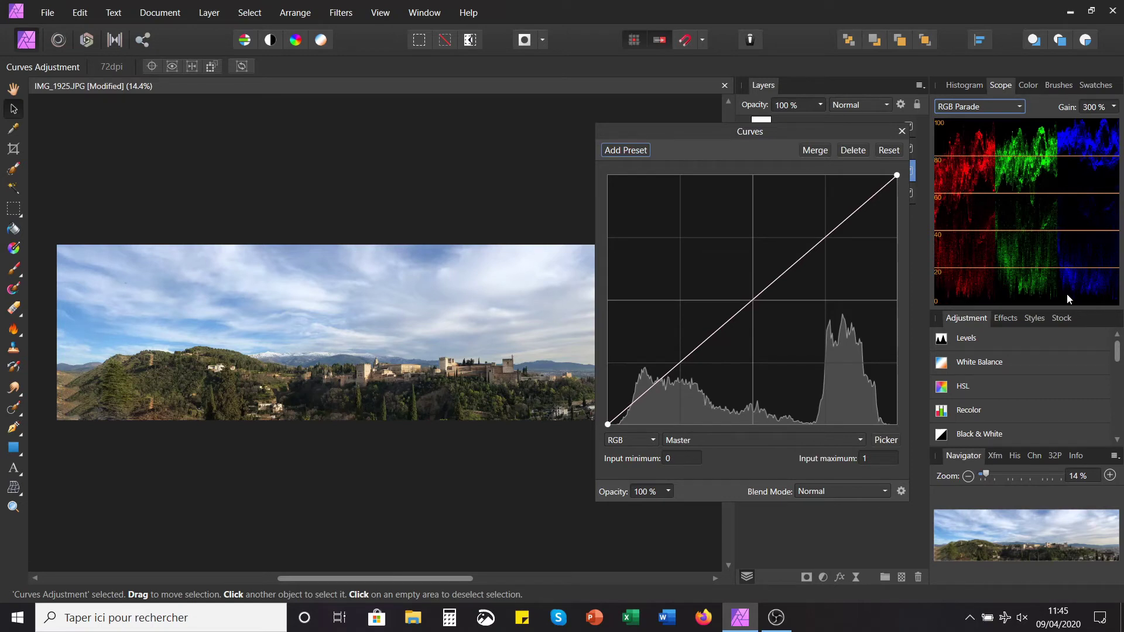
scroll(949, 298, up, 2)
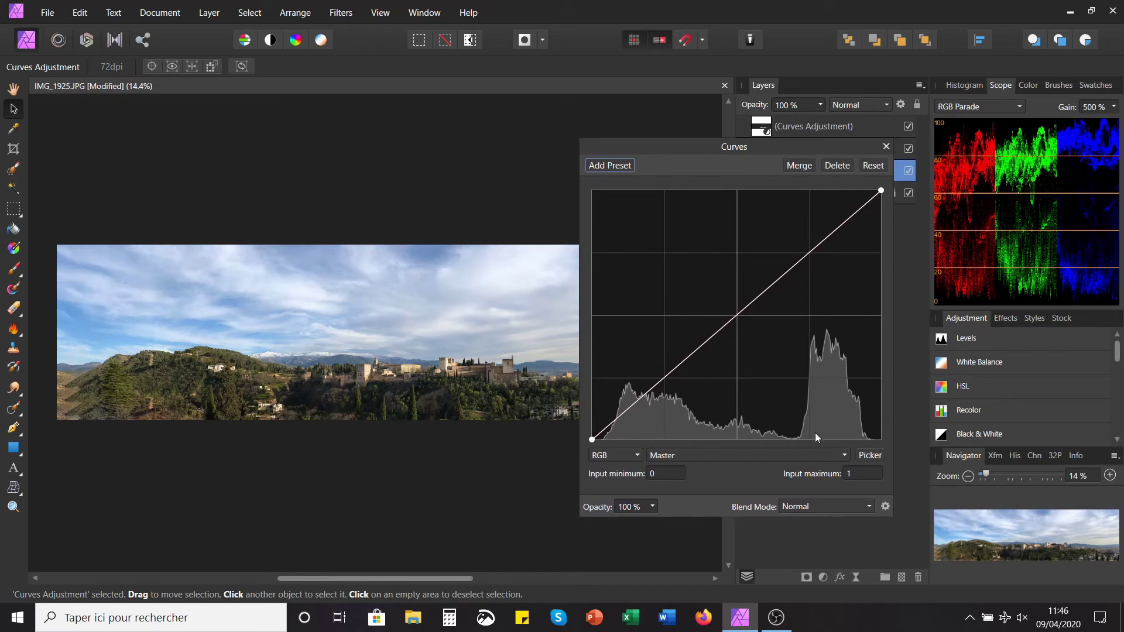
- Brighten the Red and Green channels of the third Curves adjustment by moving each channel's white point slightly inward
click(692, 457)
click(664, 492)
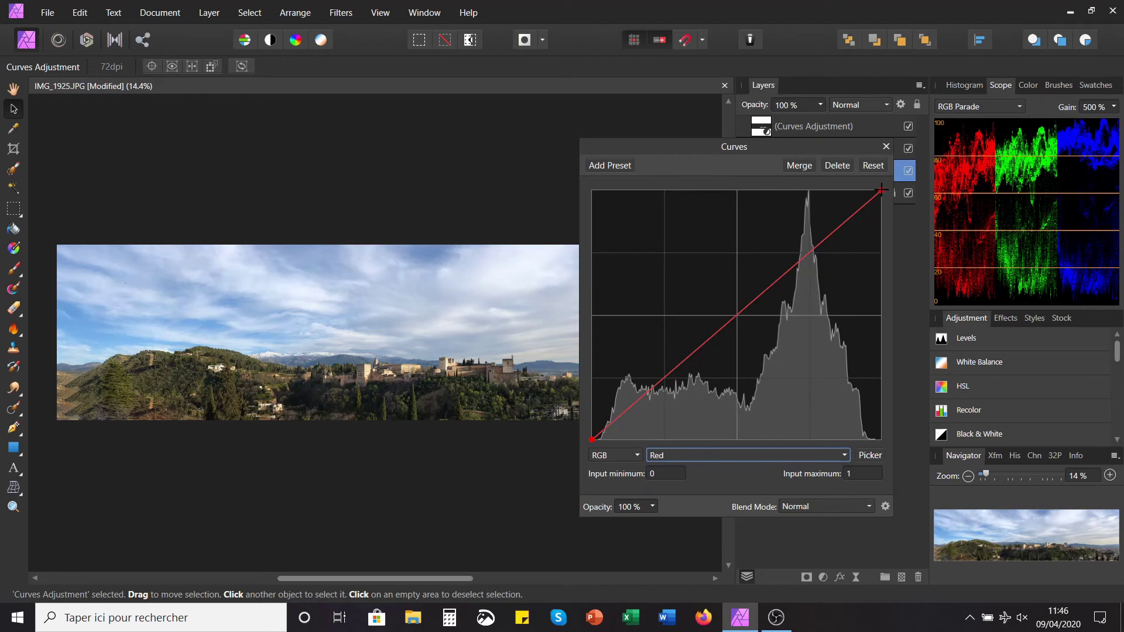
drag(881, 190, 866, 188)
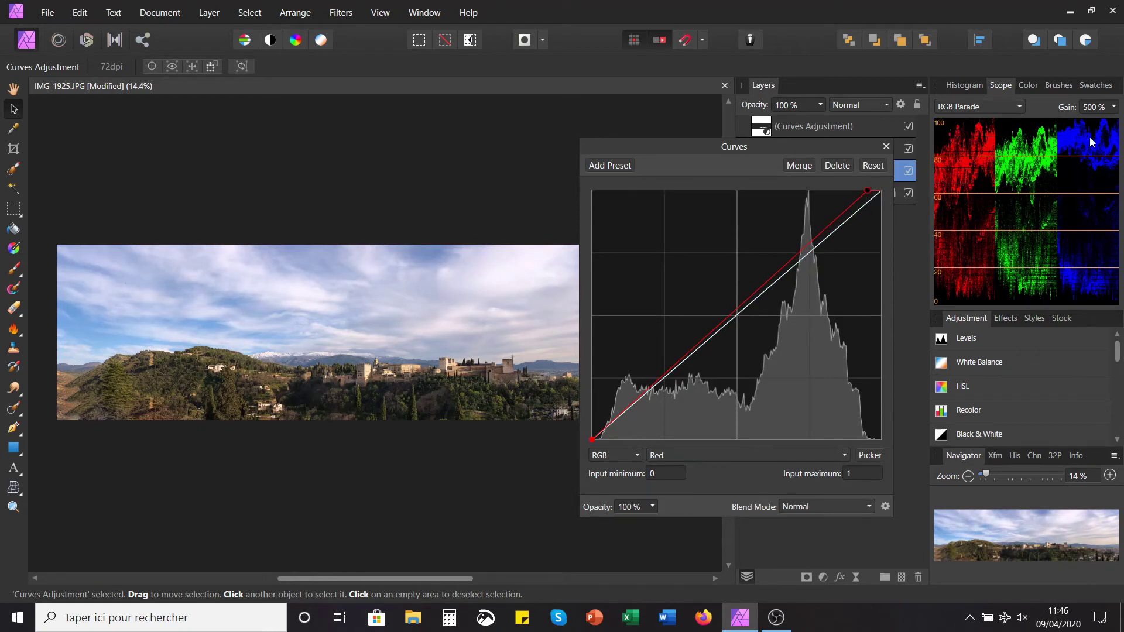
click(683, 456)
click(685, 504)
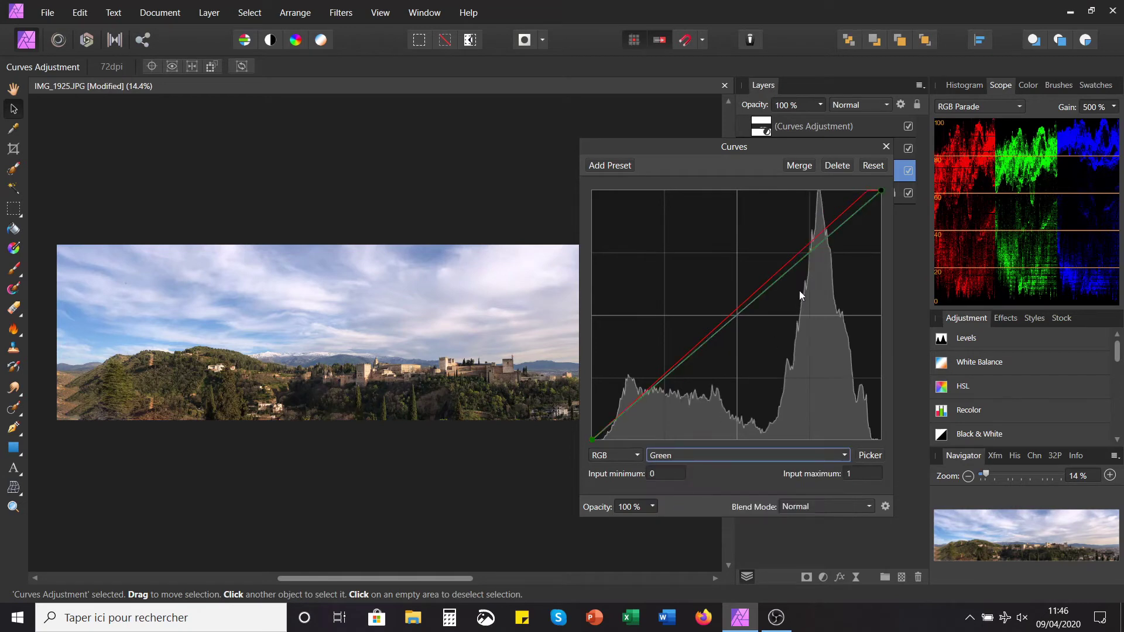
drag(883, 189, 868, 188)
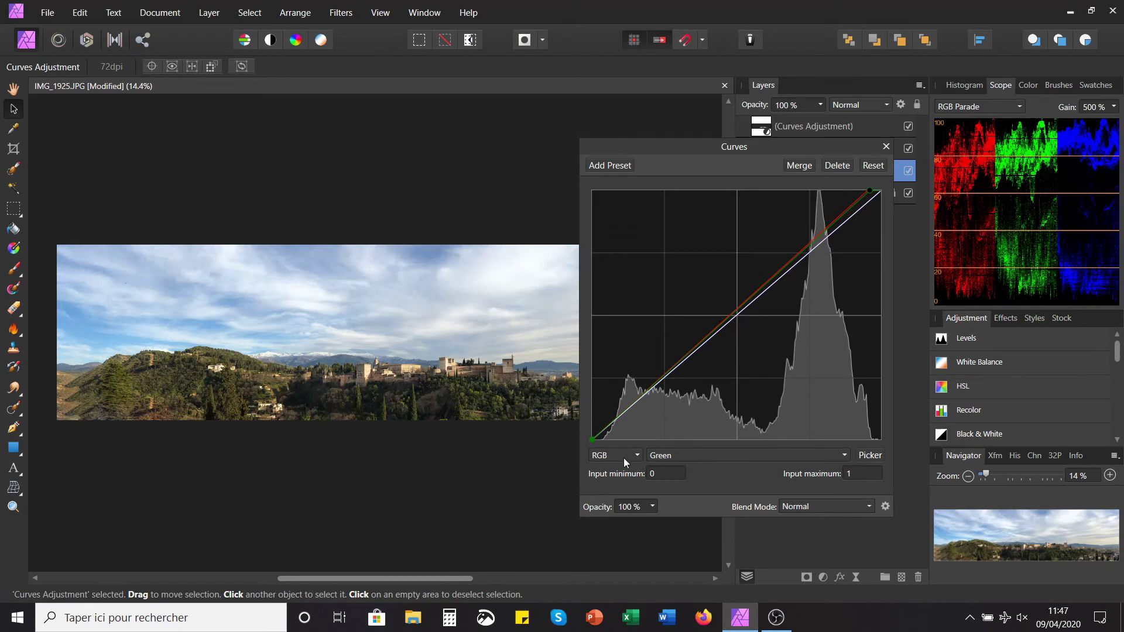
- Lift the Red channel curve slightly in the upper midtones with an added point and close the Curves settings
click(669, 454)
click(665, 486)
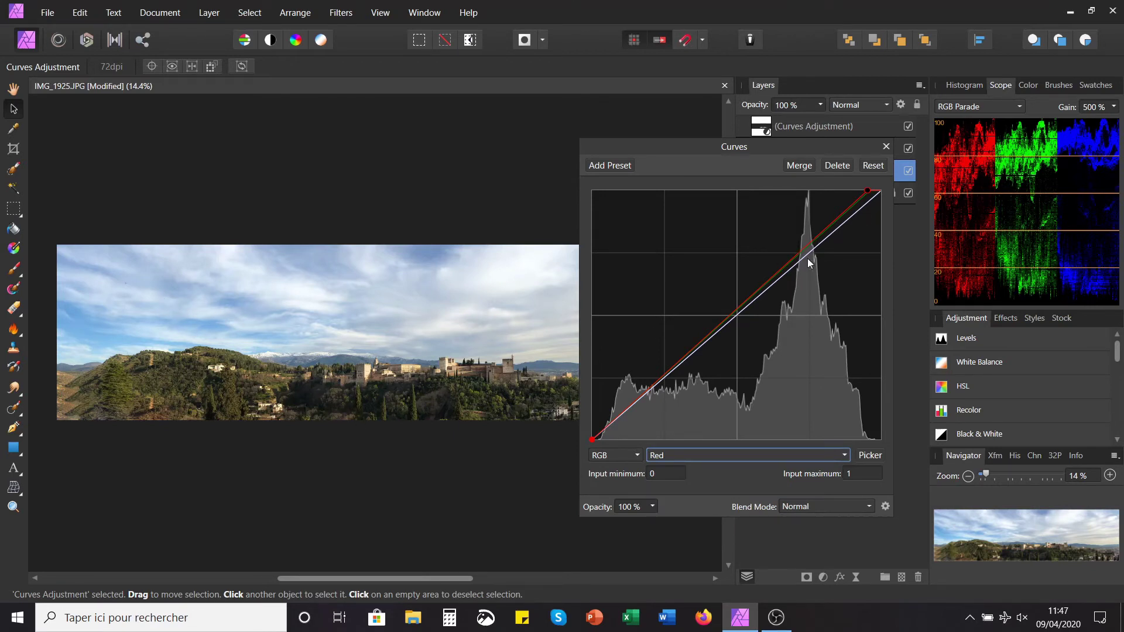
drag(783, 265, 787, 259)
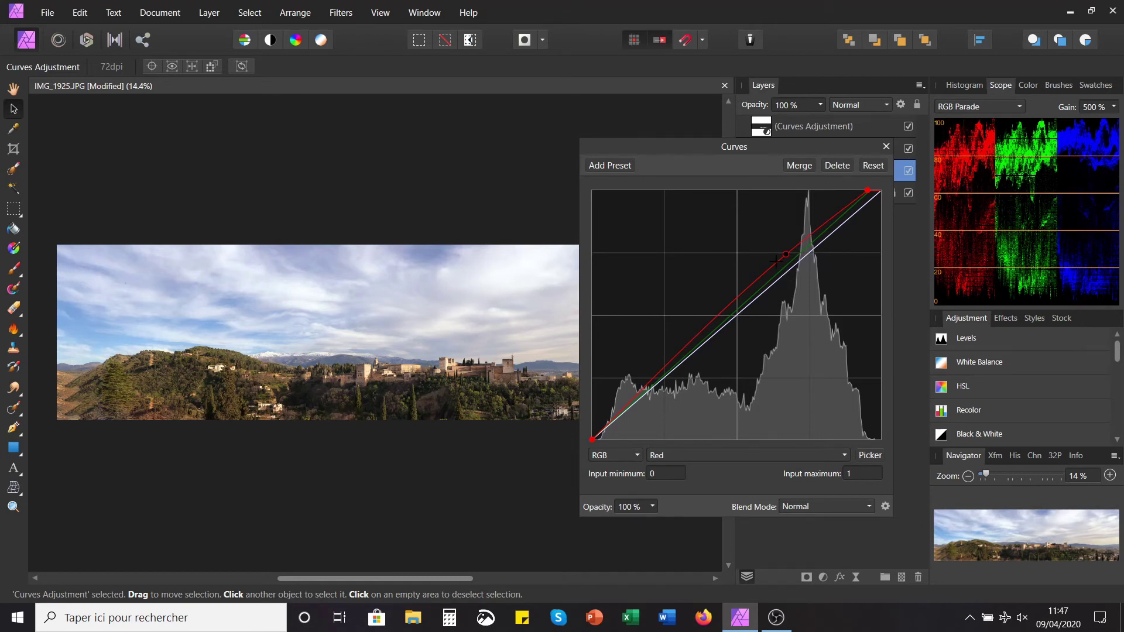
mouse_move(786, 255)
mouse_down()
mouse_move(793, 263)
mouse_move(792, 249)
mouse_up()
click(886, 147)
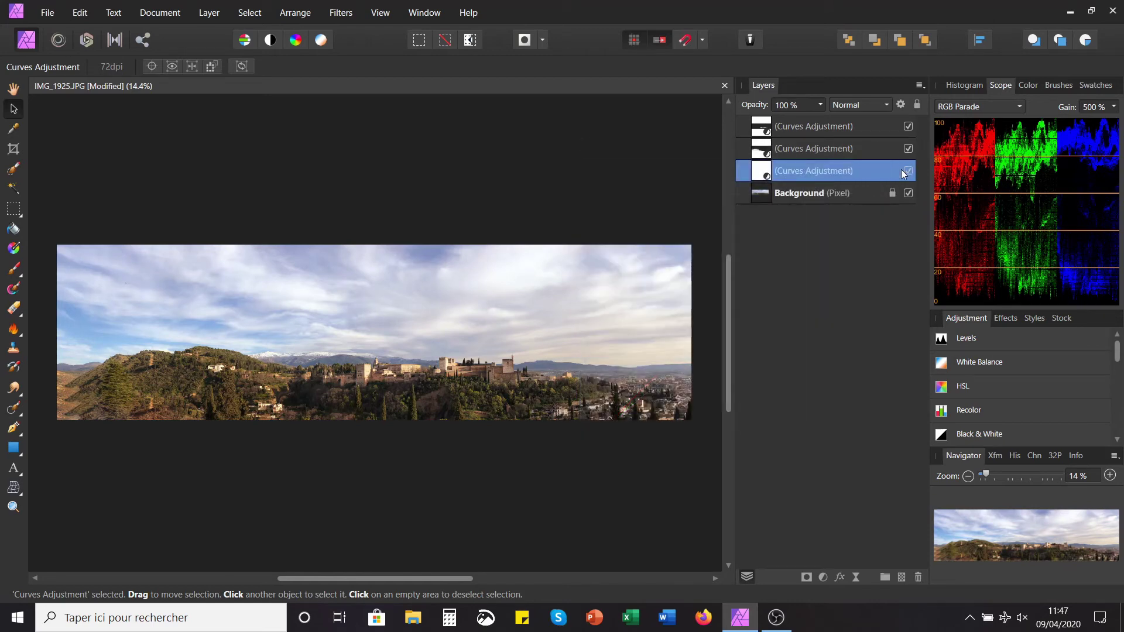
- Compare the whole panorama and a close view of the fortress with and without the third Curves adjustment
click(908, 171)
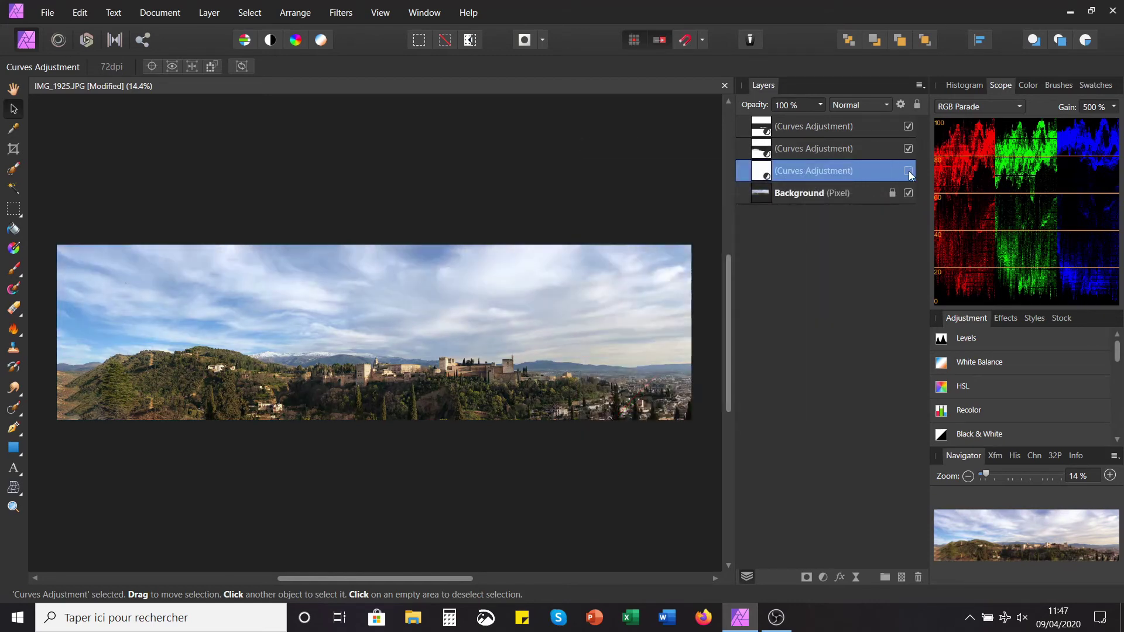
click(907, 171)
scroll(349, 350, up, 3)
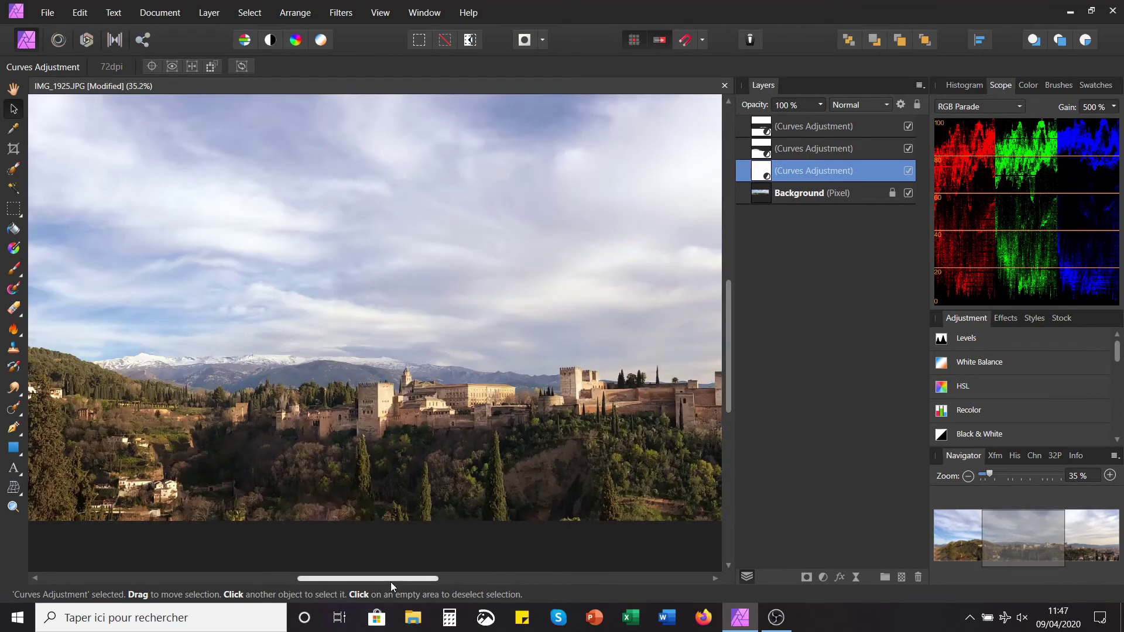
drag(391, 582, 430, 484)
click(908, 171)
click(908, 172)
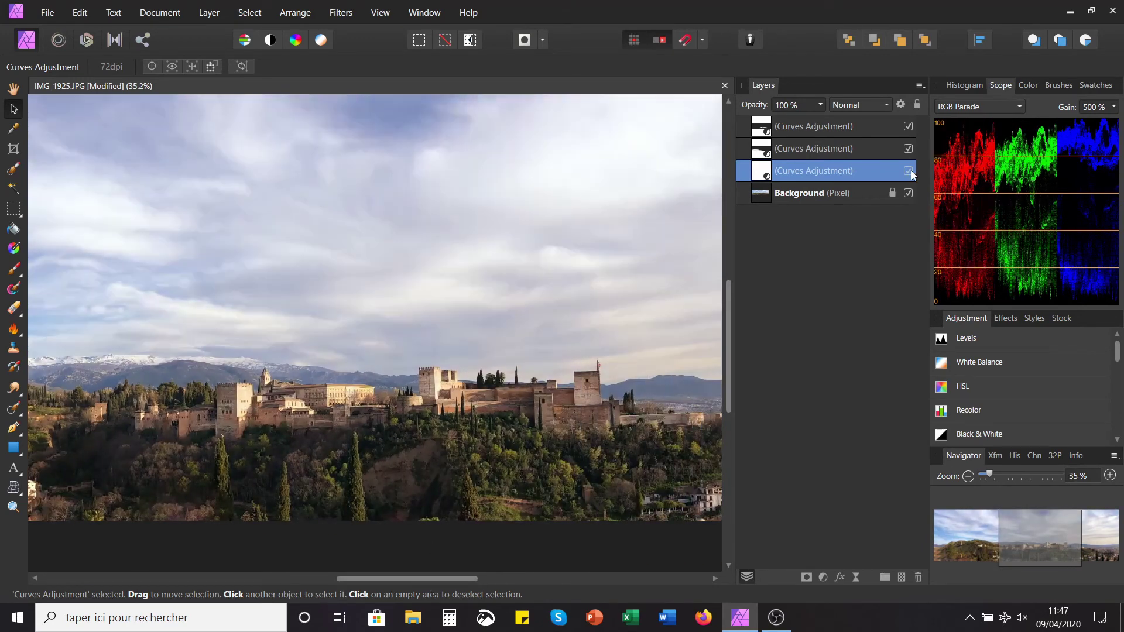
click(909, 171)
click(909, 171)
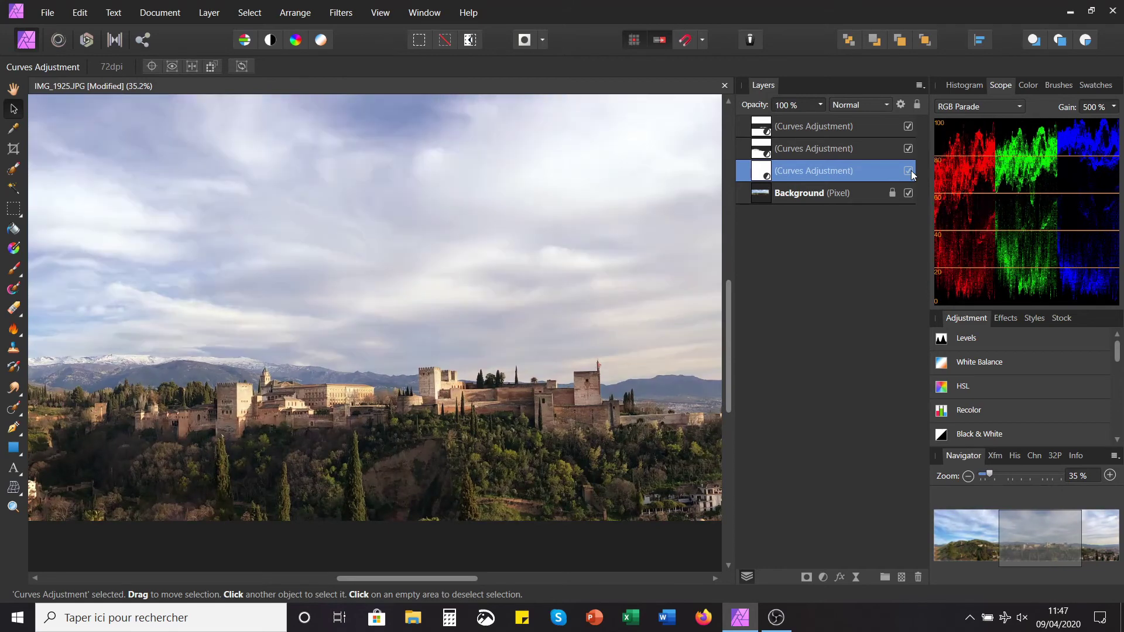
click(909, 172)
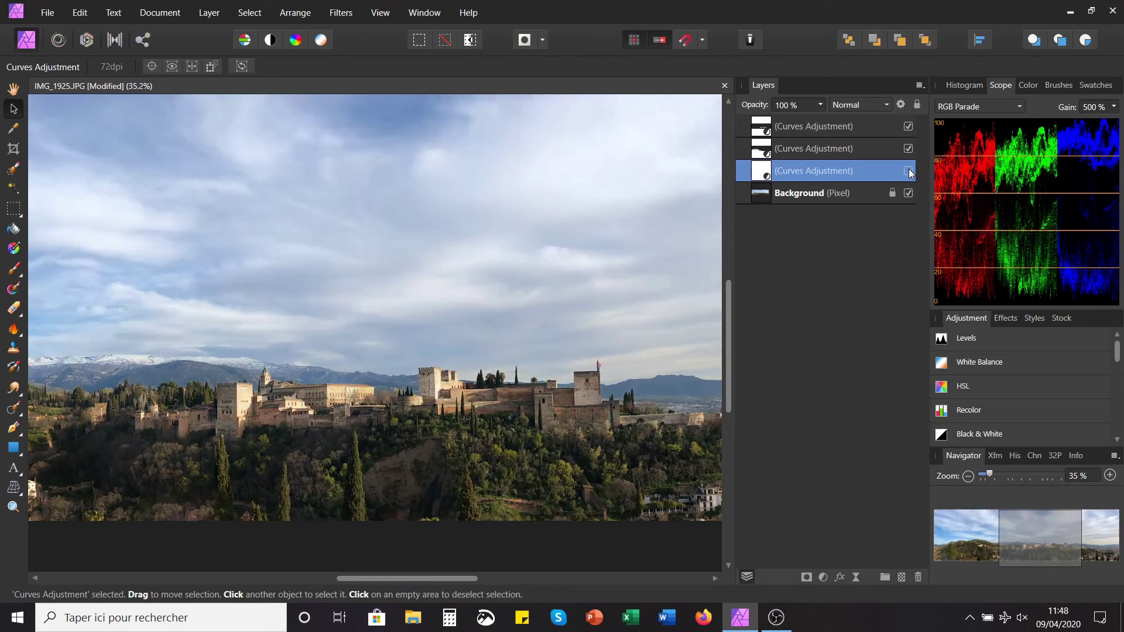
click(908, 171)
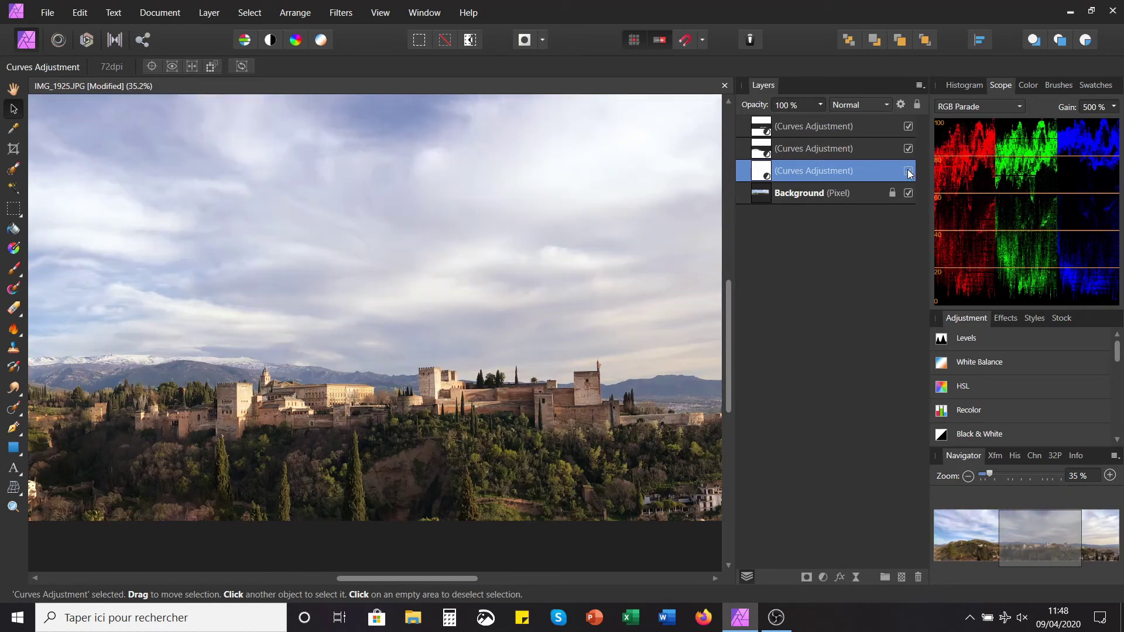
click(909, 172)
click(909, 171)
key(ctrl+0)
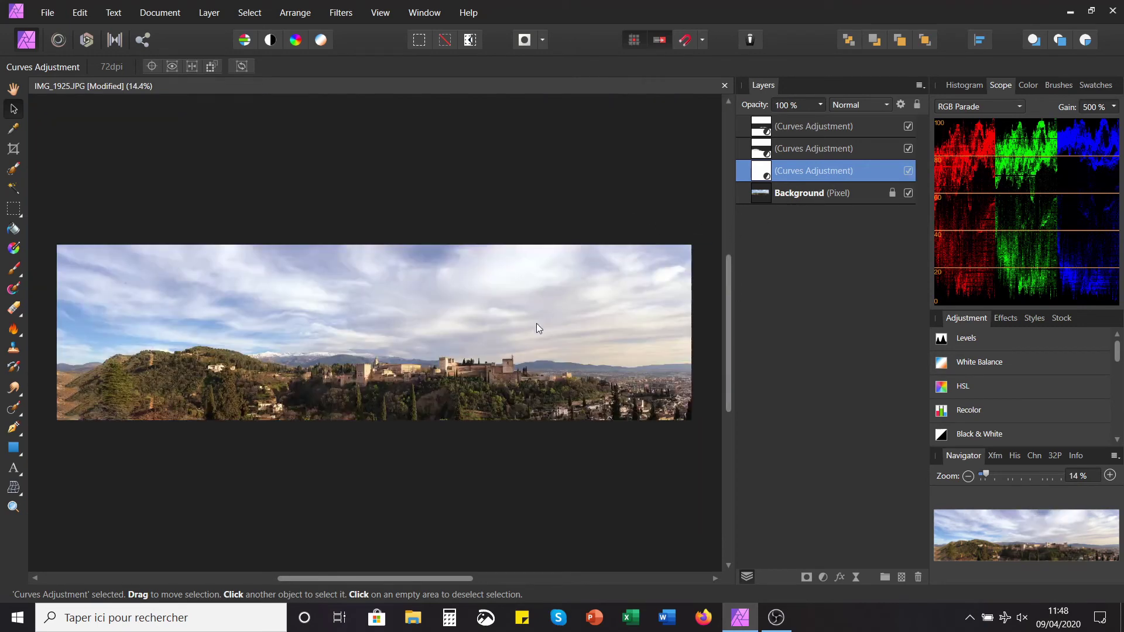
- Add a live High Pass filter to the Background layer and move its settings clear of the image
scroll(492, 379, up, 5)
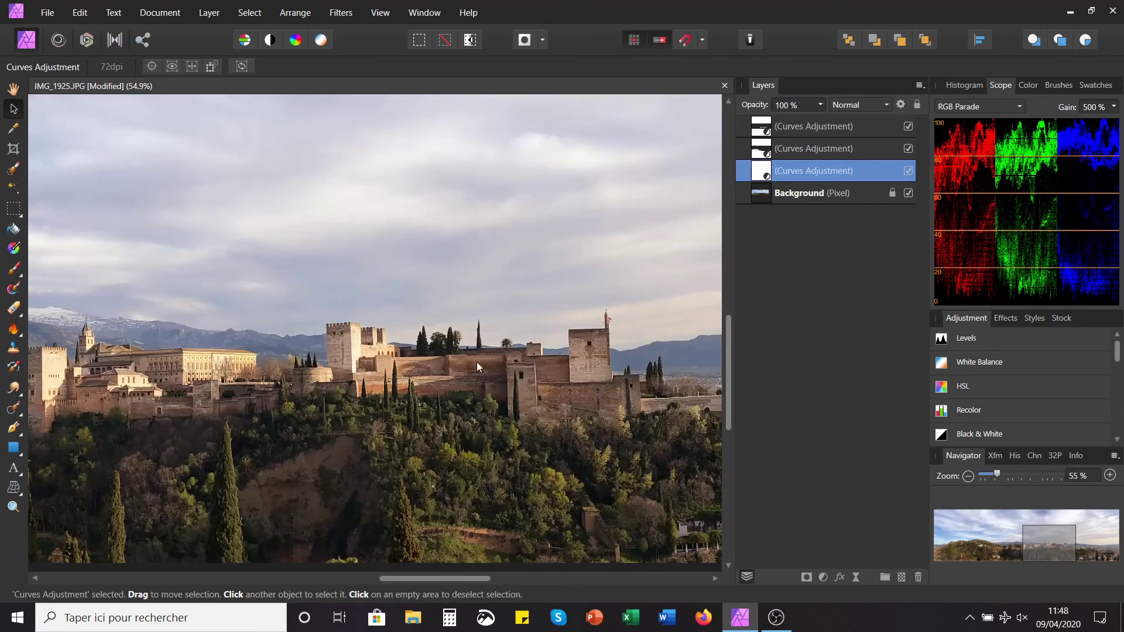
click(765, 202)
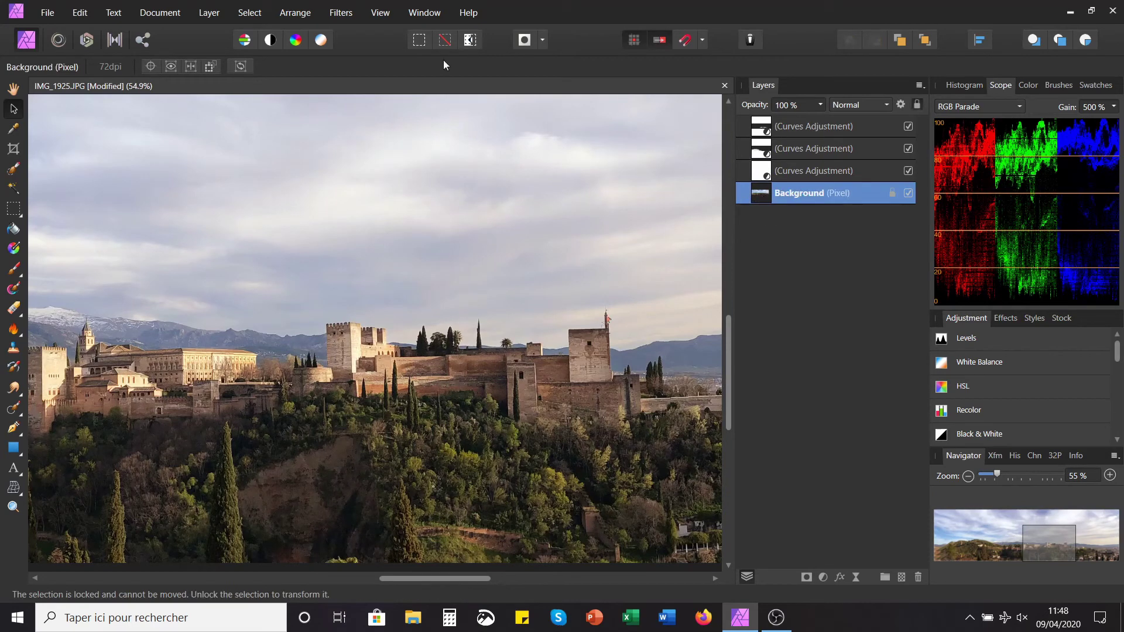
click(211, 13)
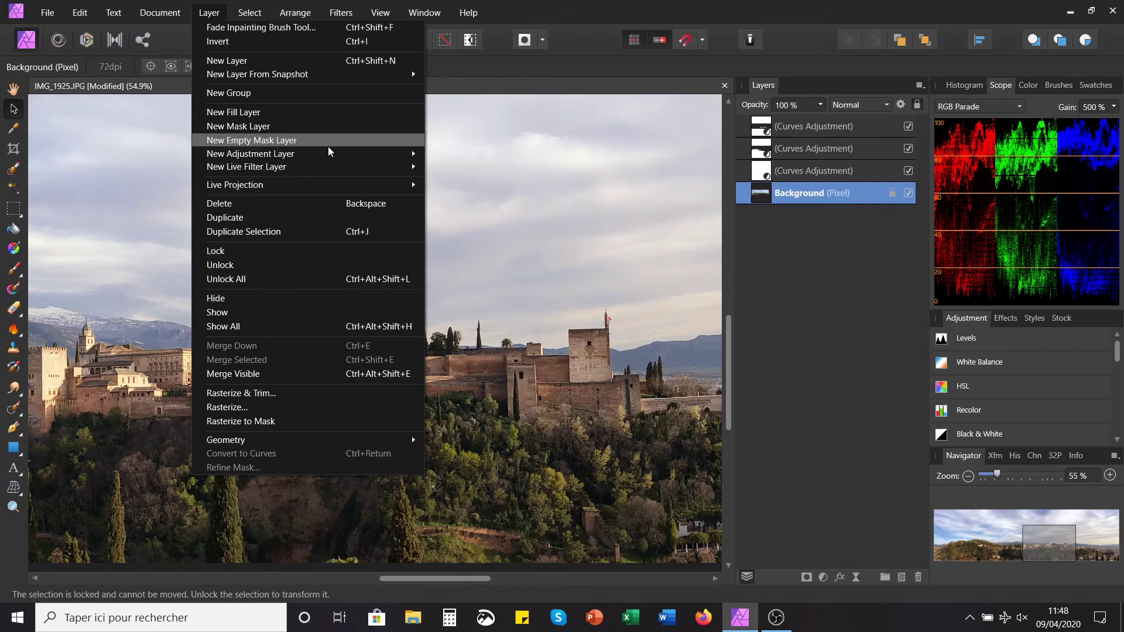
mouse_move(310, 170)
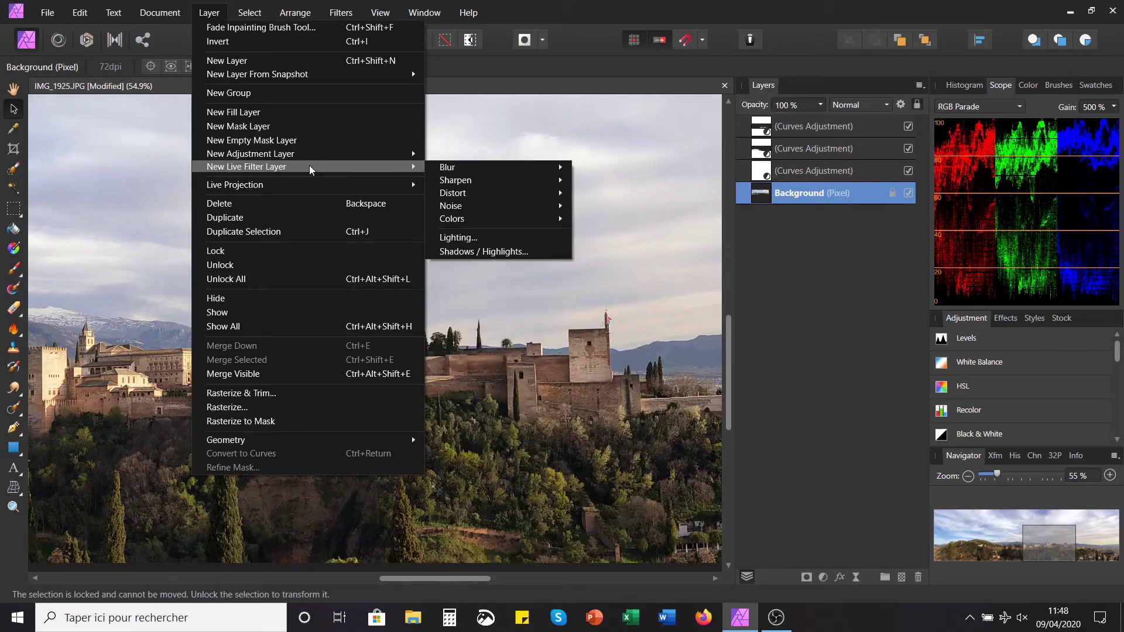
mouse_move(481, 183)
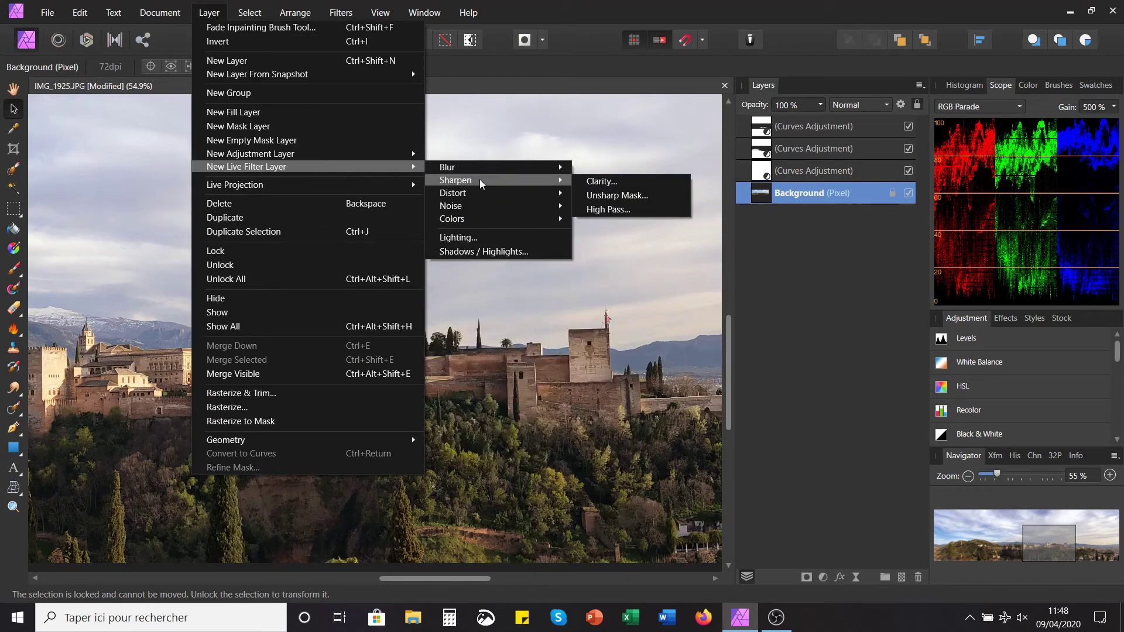
click(621, 209)
scroll(472, 266, down, 3)
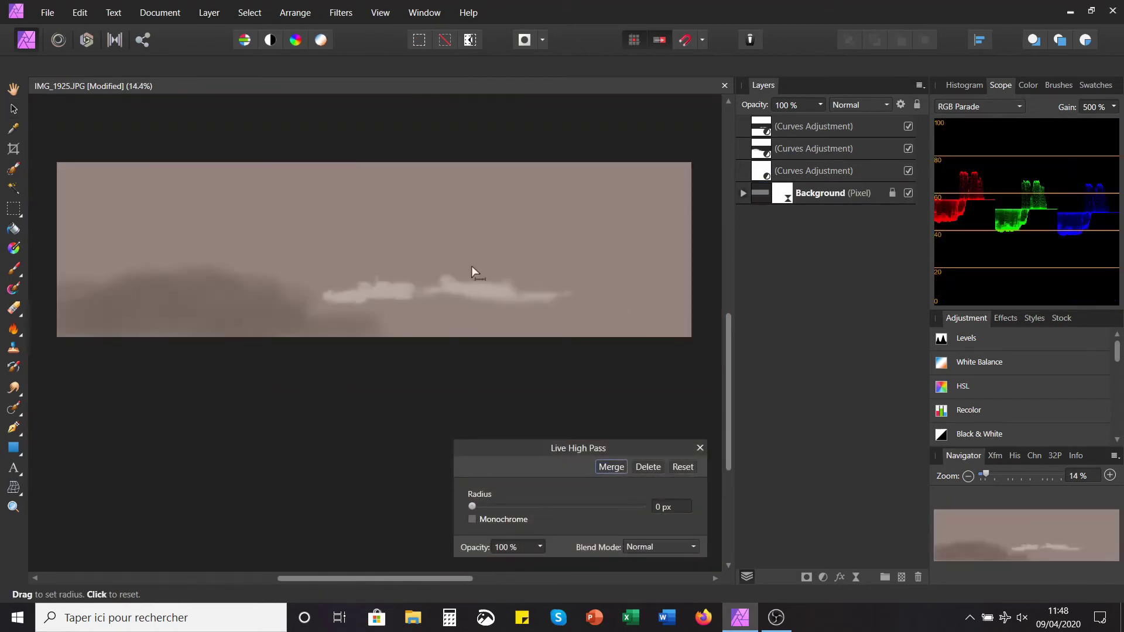
scroll(502, 250, up, 2)
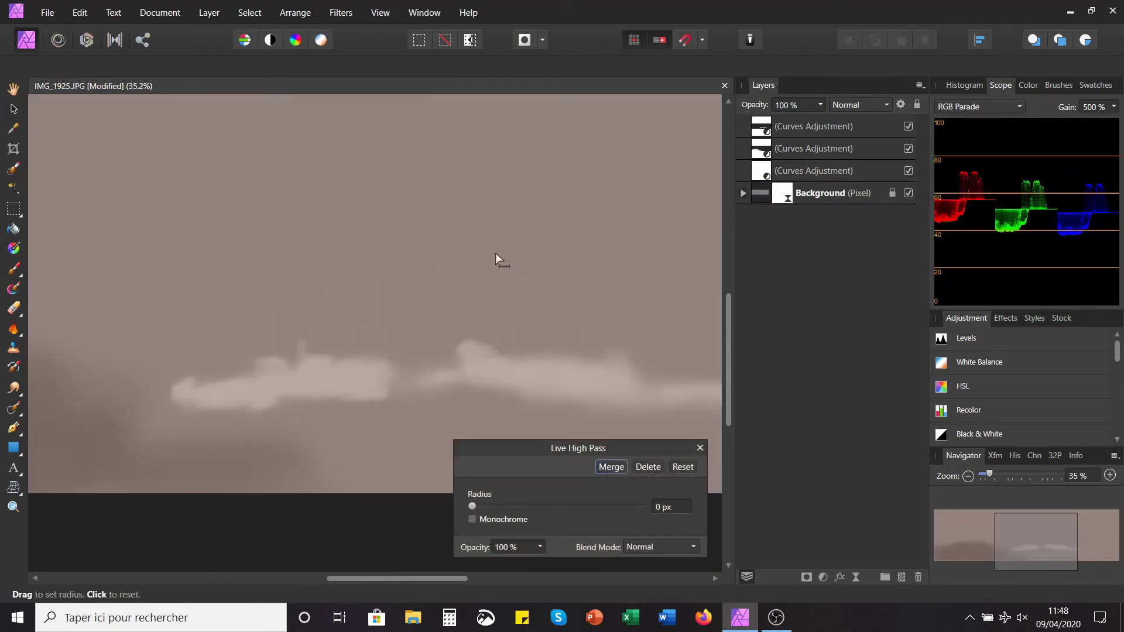
scroll(459, 261, down, 2)
drag(549, 449, 740, 330)
- Set the High Pass radius to 6.8 px while checking the detail of the palace facade
scroll(486, 360, up, 2)
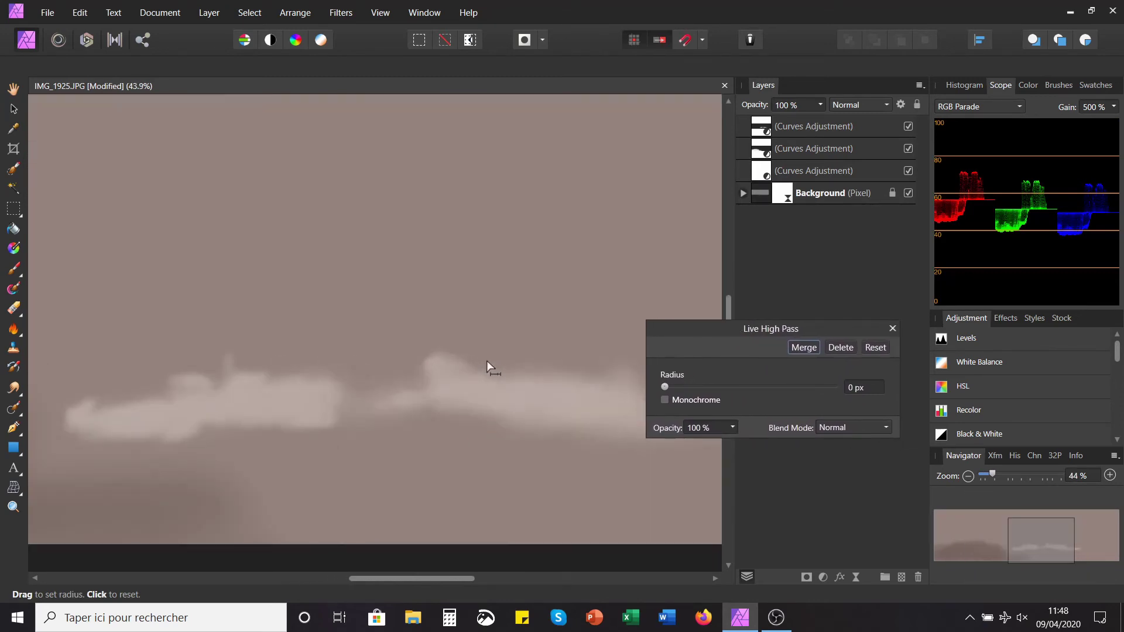
drag(674, 391, 715, 392)
scroll(469, 412, up, 3)
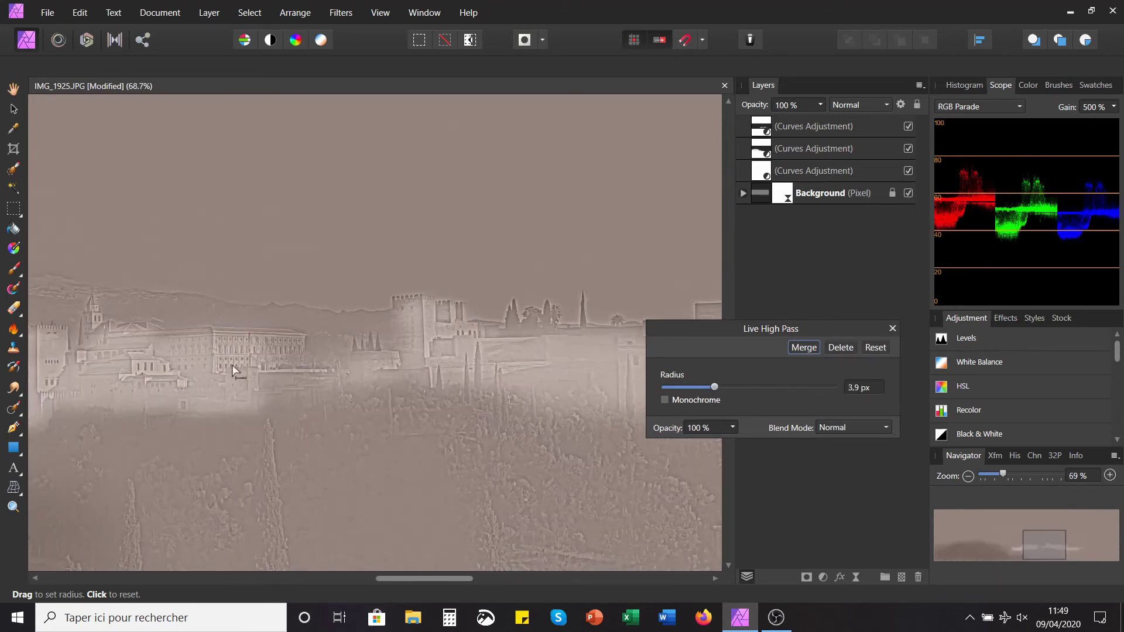
scroll(166, 363, up, 4)
mouse_move(714, 387)
mouse_down()
mouse_move(680, 400)
mouse_move(739, 395)
mouse_move(714, 394)
mouse_move(725, 390)
mouse_up()
click(682, 401)
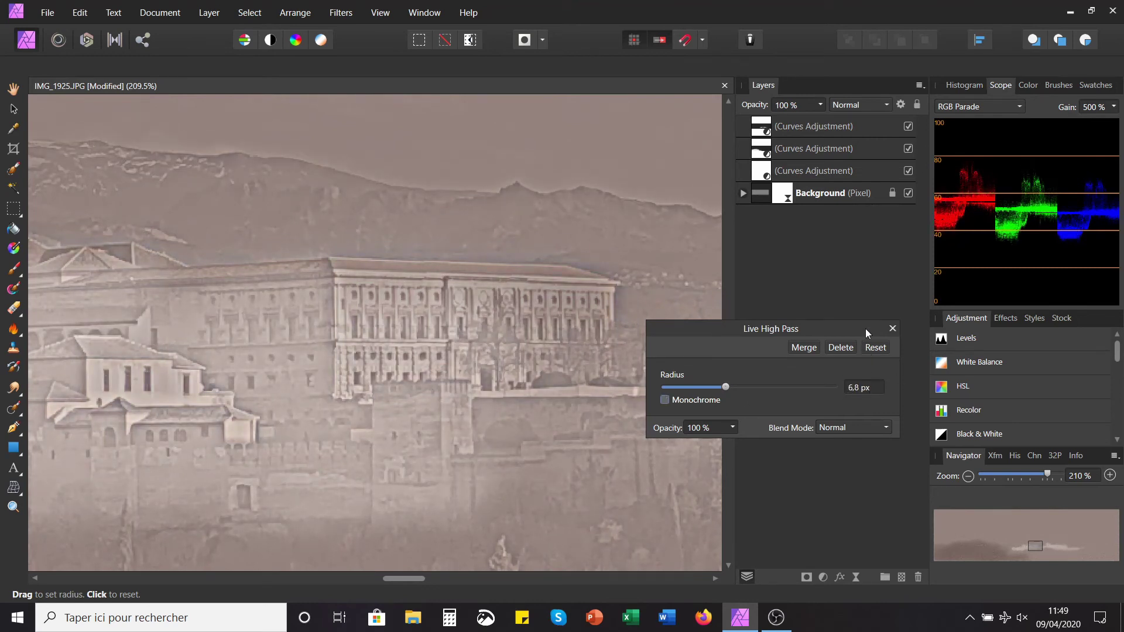
- Set the High Pass filter's blend mode to Overlay and close its settings
click(853, 426)
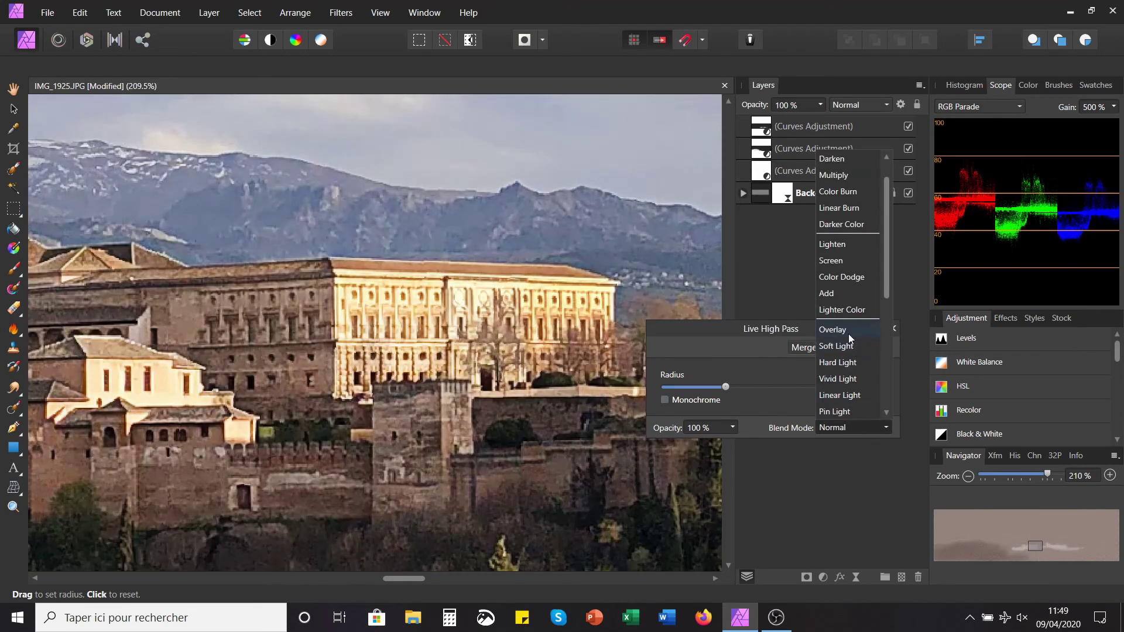
click(845, 332)
click(892, 329)
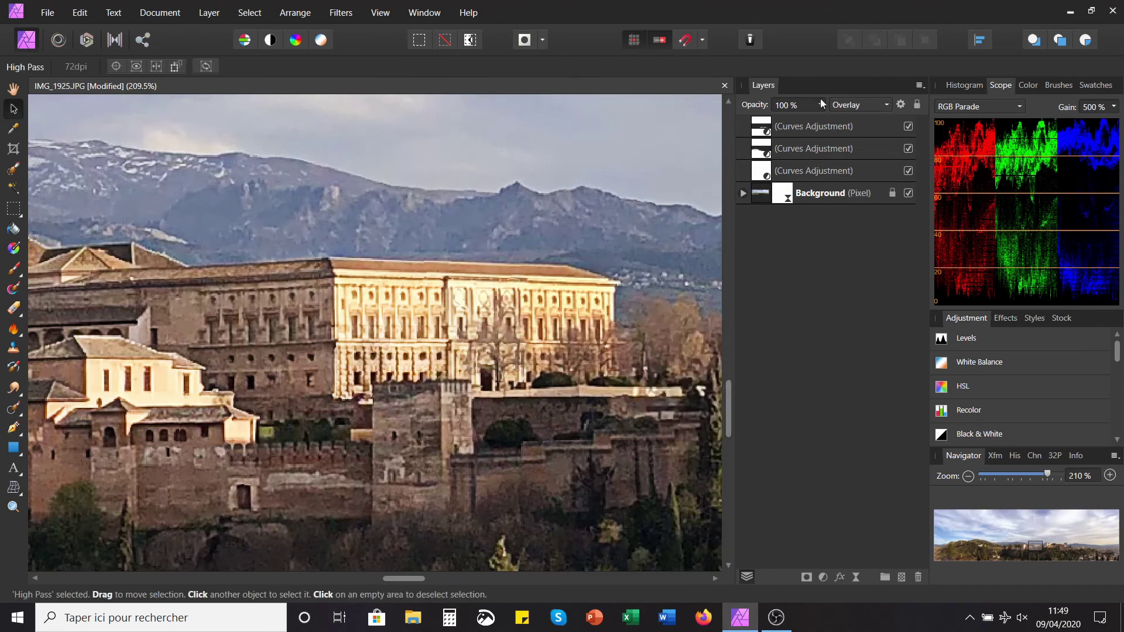
- Expand the Background layer, toggle the High Pass filter for comparison, and inspect the sharpening on the palace, towers and whole panorama
click(751, 188)
click(742, 192)
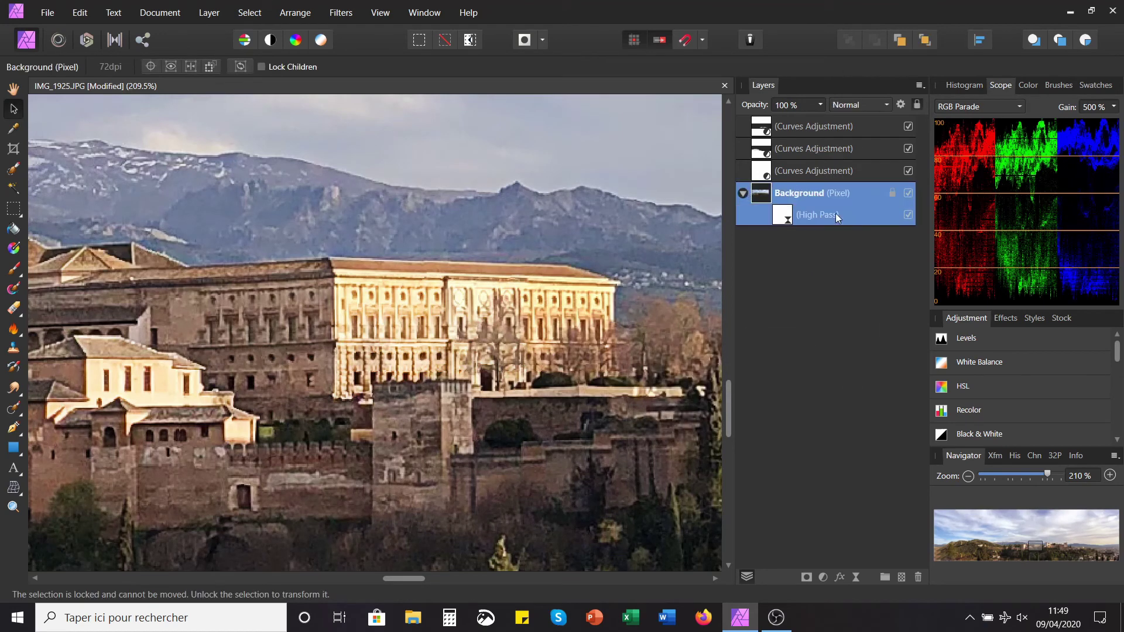
click(907, 215)
key(ctrl+0)
scroll(440, 358, up, 4)
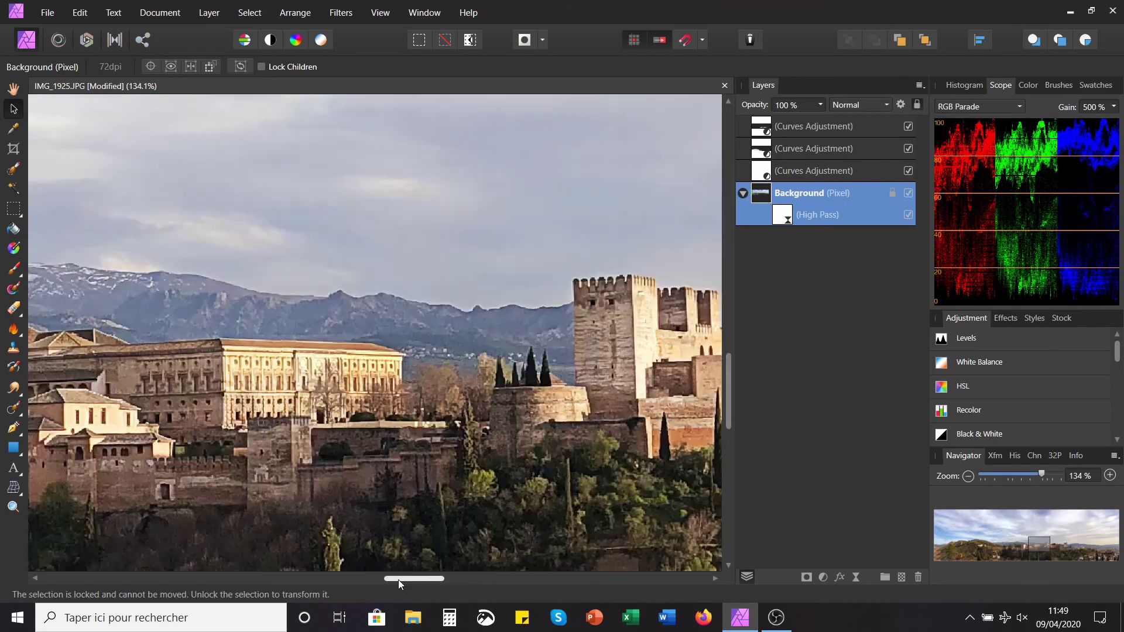
drag(398, 580, 466, 592)
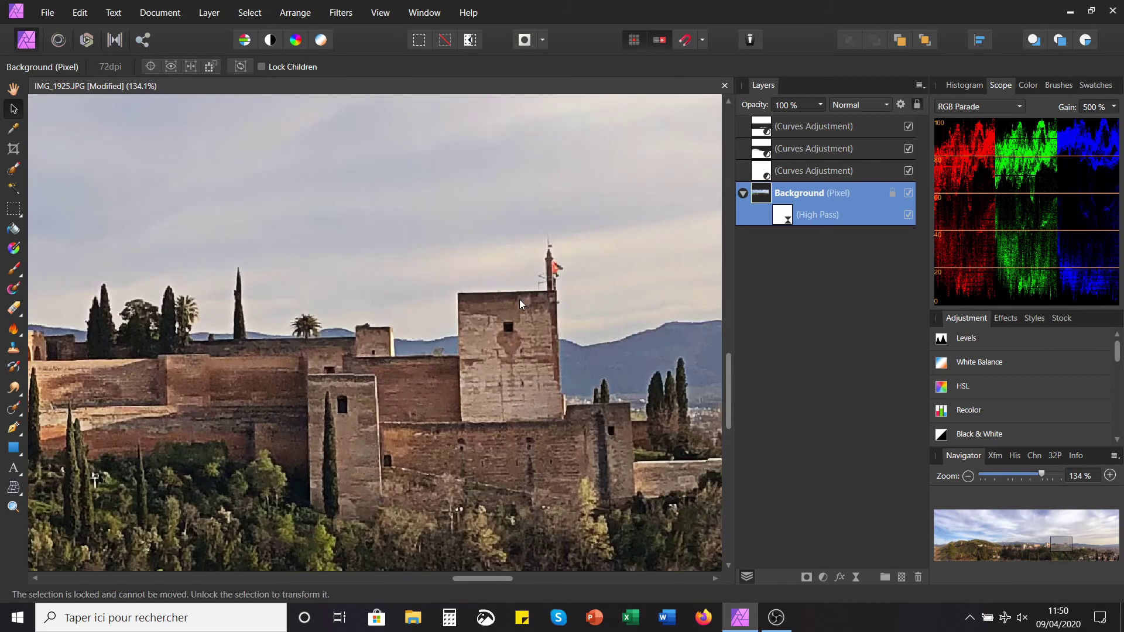
key(ctrl+0)
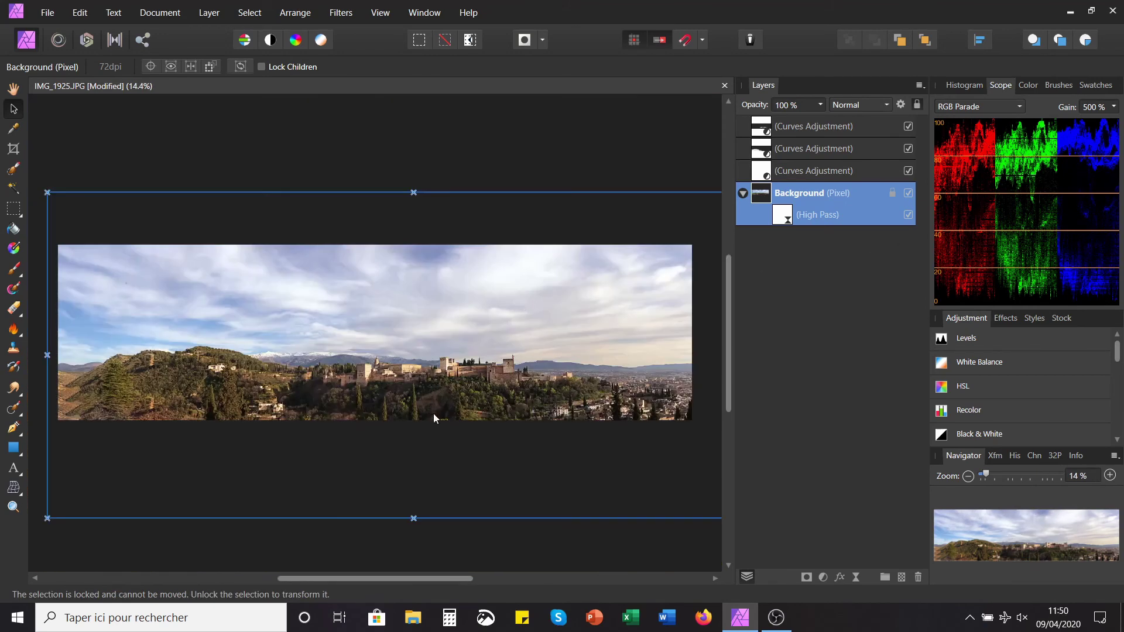
scroll(492, 393, up, 4)
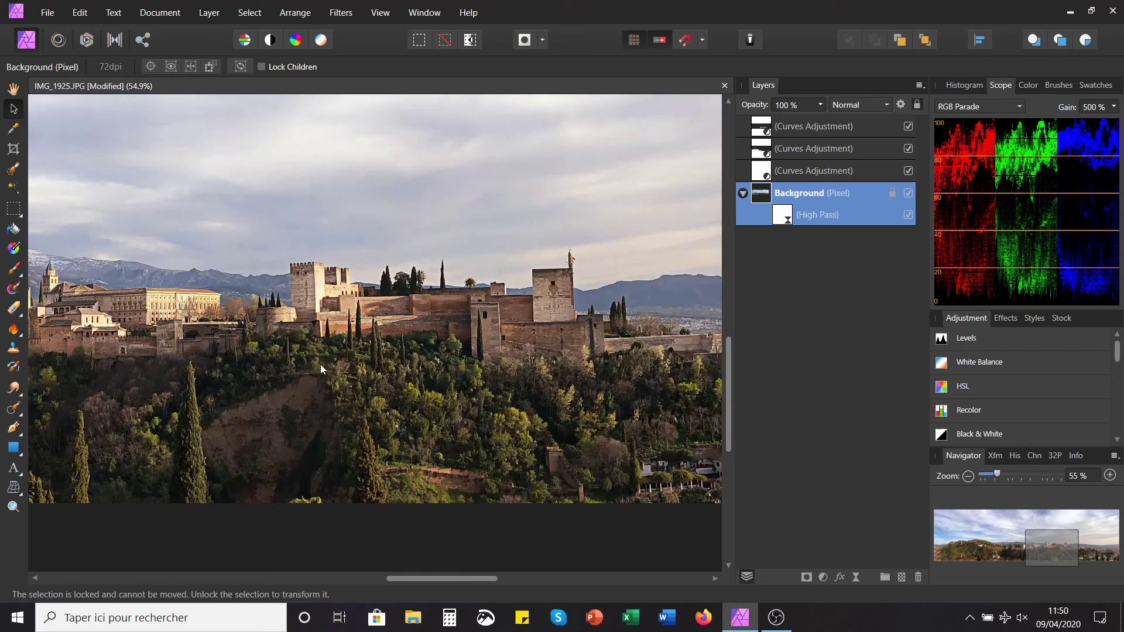
- Invert the High Pass filter's mask to black and get the Paint Brush ready with white as the colour
click(788, 215)
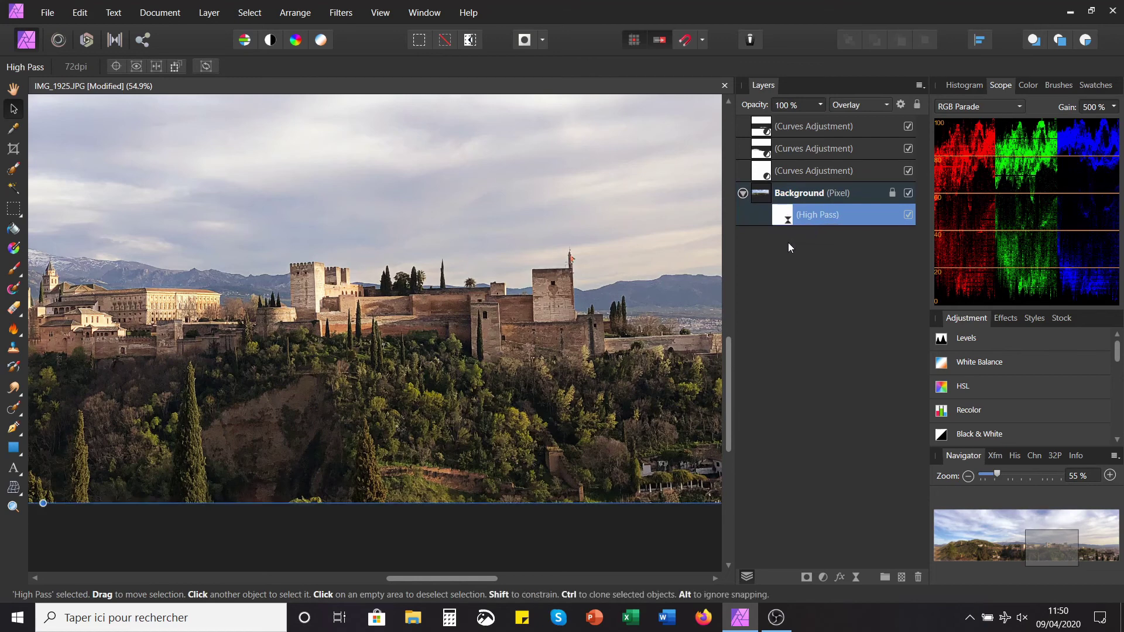
click(14, 268)
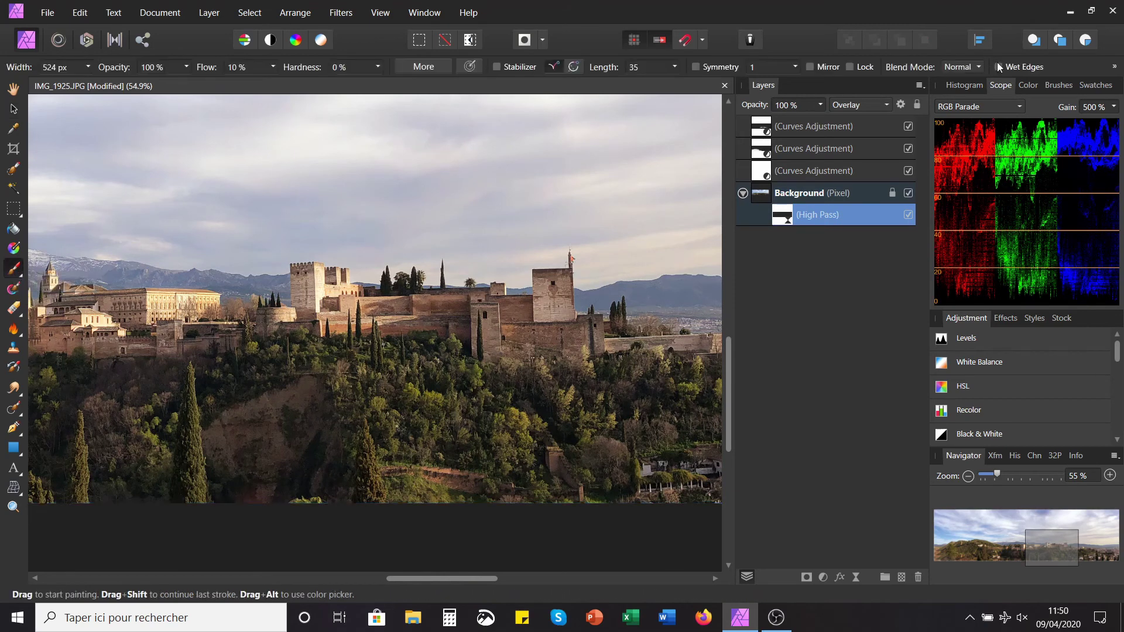
click(1040, 86)
click(1009, 85)
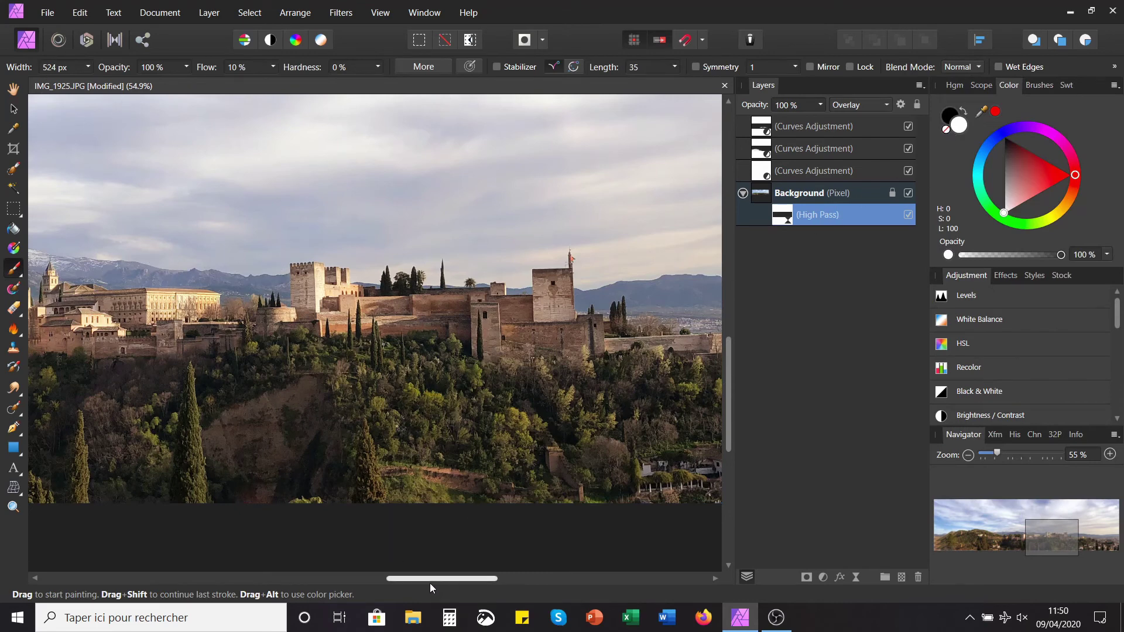
- Paint white on the High Pass mask over the palace, fortress and wooded hillside with a 311 px brush
drag(429, 580, 361, 582)
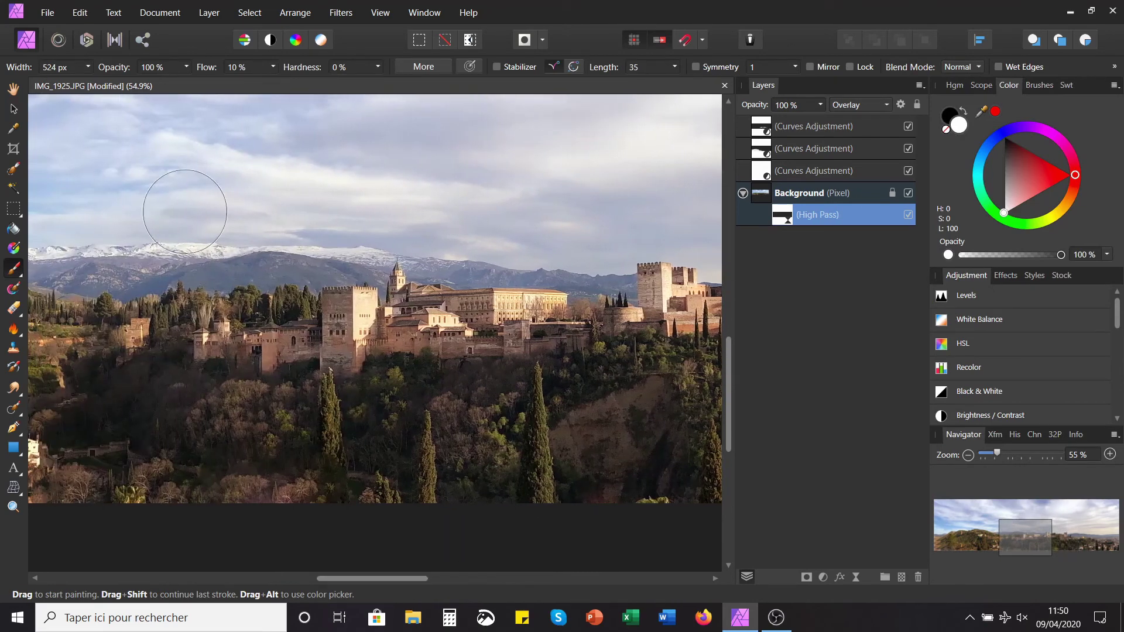
click(88, 67)
drag(88, 83, 71, 85)
scroll(429, 337, up, 2)
scroll(117, 311, right, 5)
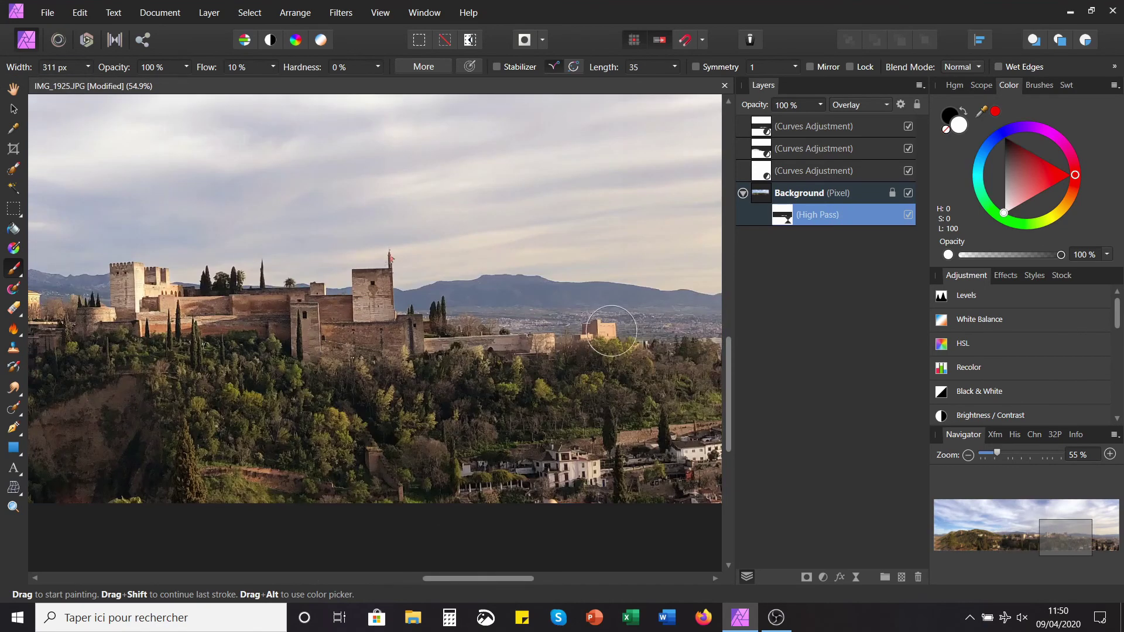
scroll(256, 351, up, 3)
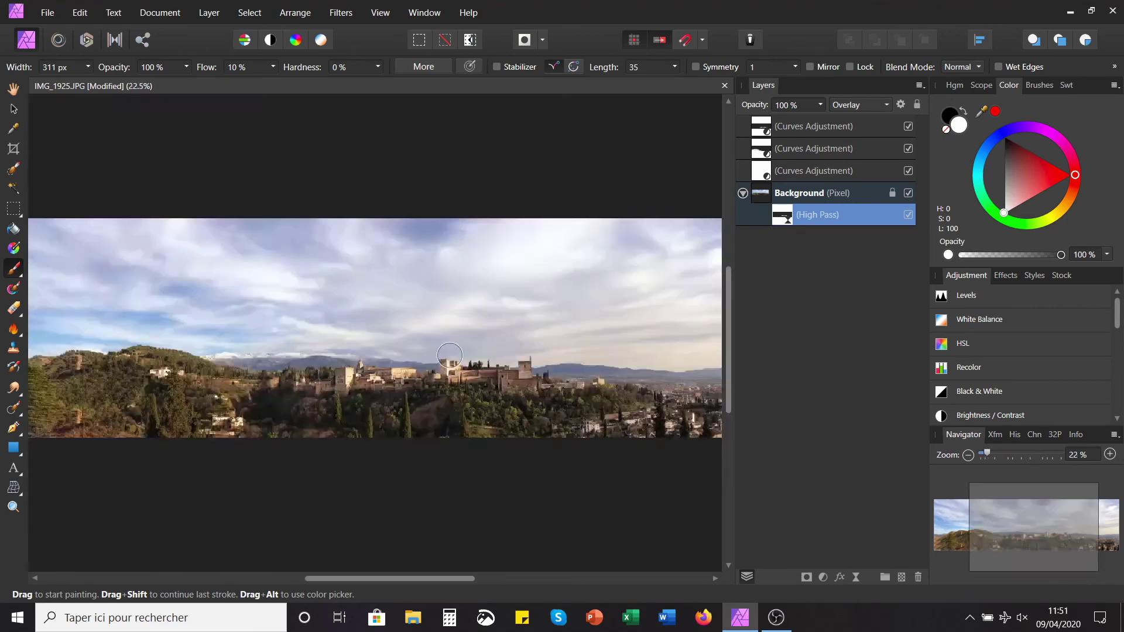
- Toggle the High Pass filter on and off to compare the masked sharpening on the towers, the trees and the whole panorama
scroll(474, 406, up, 5)
click(907, 214)
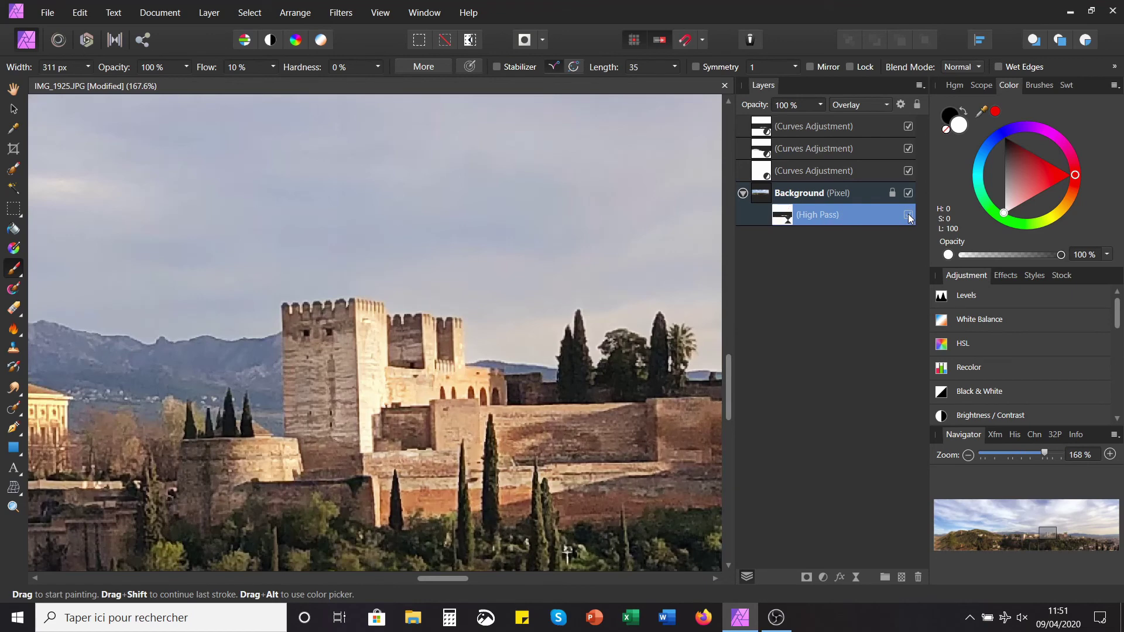
click(908, 215)
key(ctrl+0)
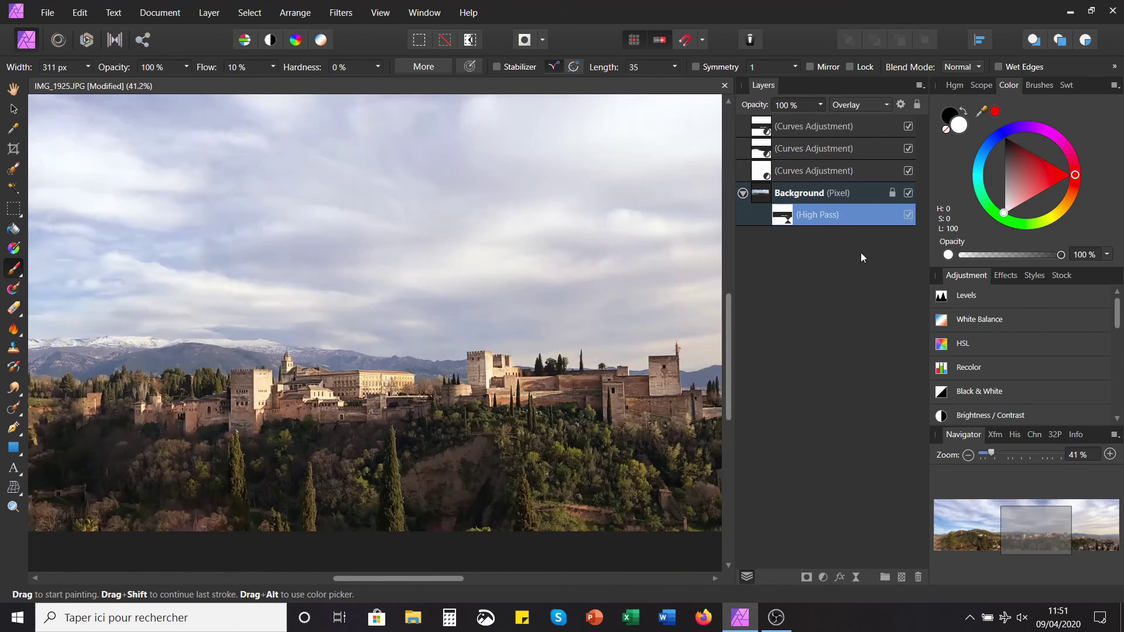
scroll(644, 462, up, 6)
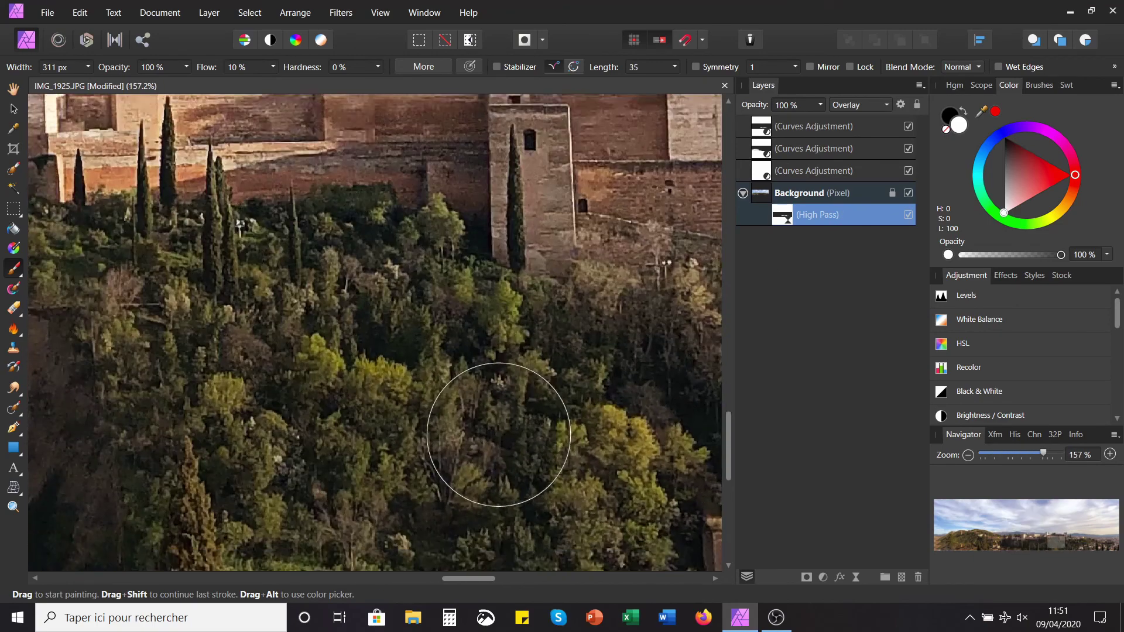
scroll(498, 434, down, 2)
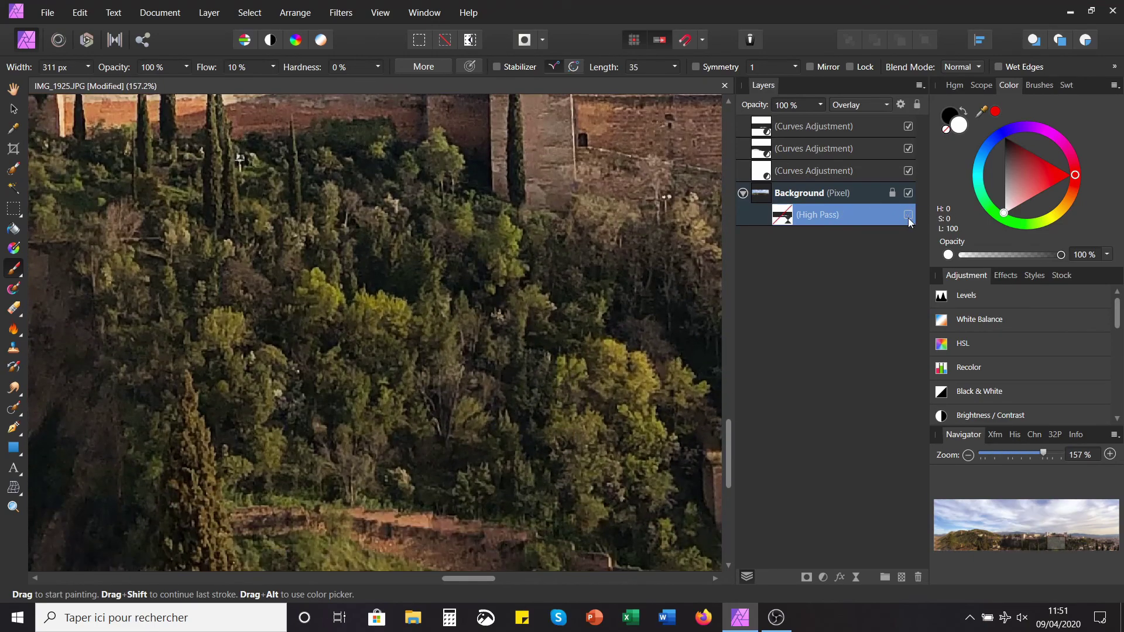
key(v)
key(ctrl+d)
key(ctrl+0)
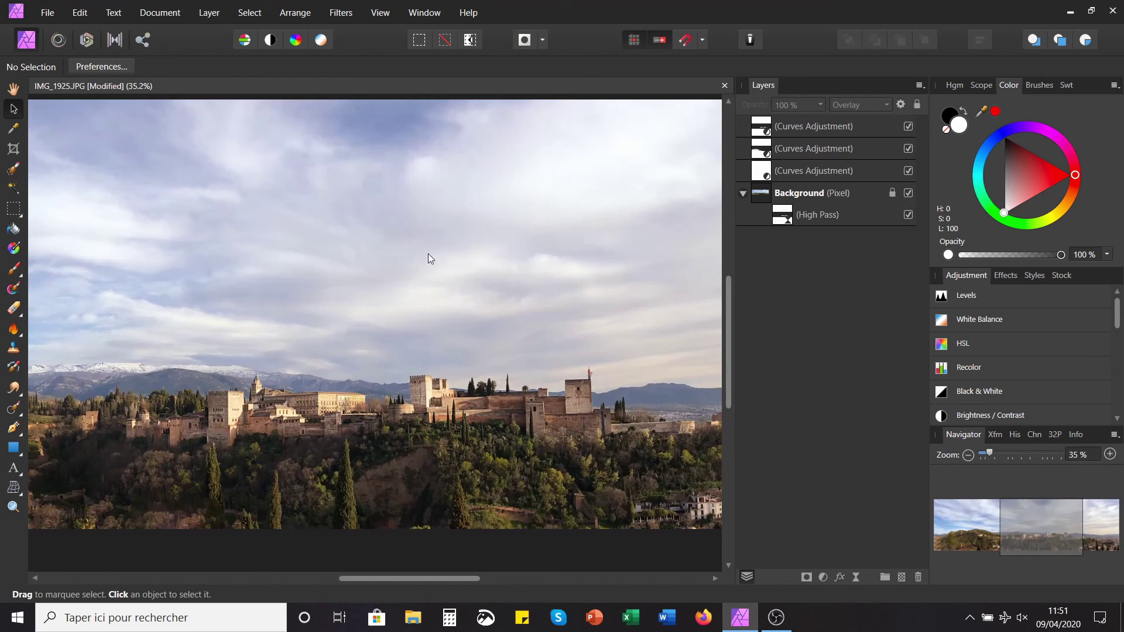
scroll(385, 277, down, 4)
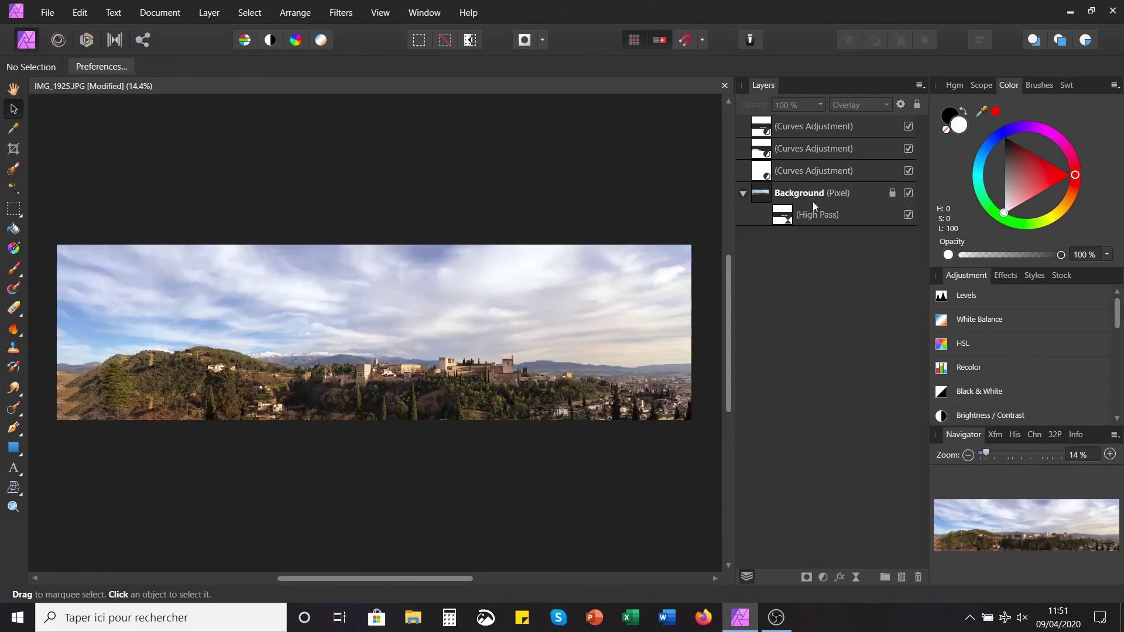
- Move the High Pass filter out of the Background layer to directly above it, and select it with the three Curves adjustments
drag(817, 214, 815, 182)
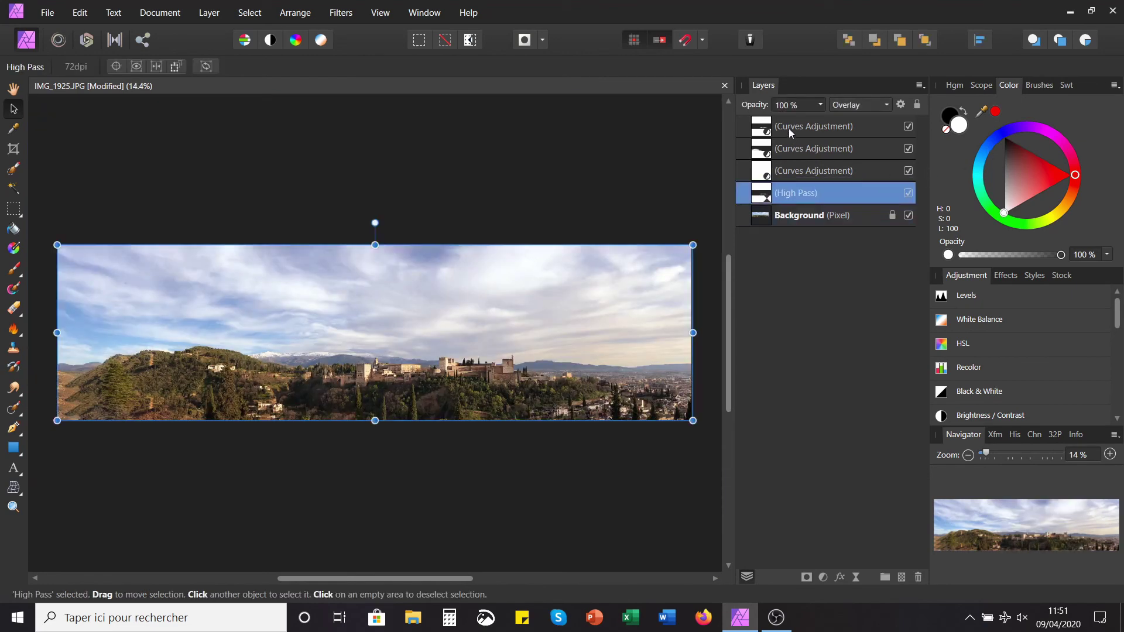
click(788, 126)
shift+click(901, 164)
click(805, 195)
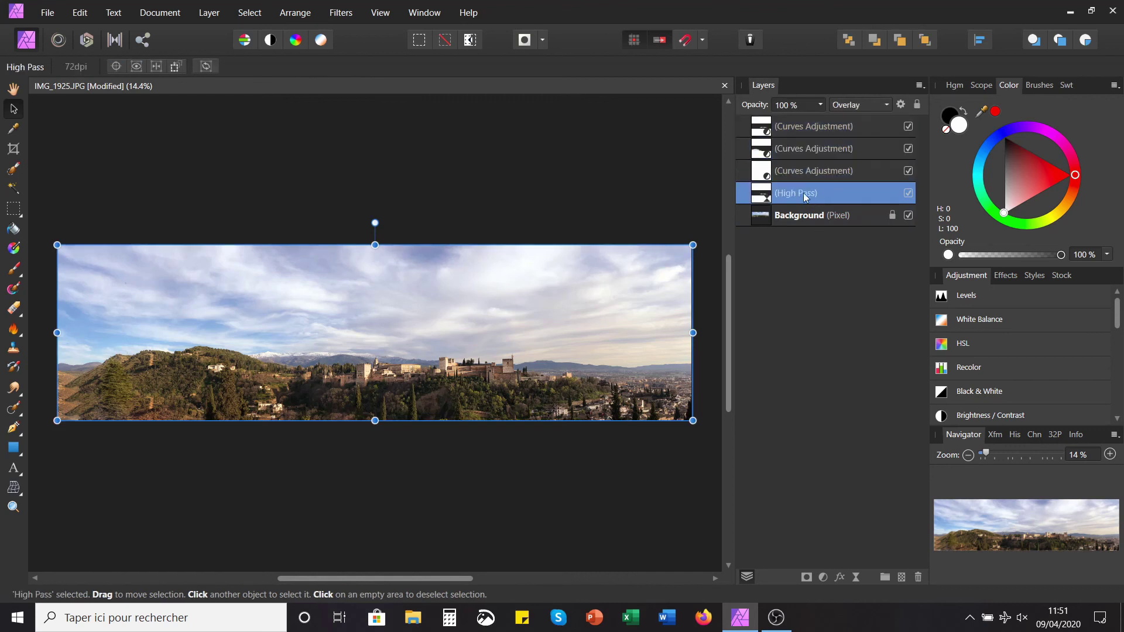
shift+click(825, 124)
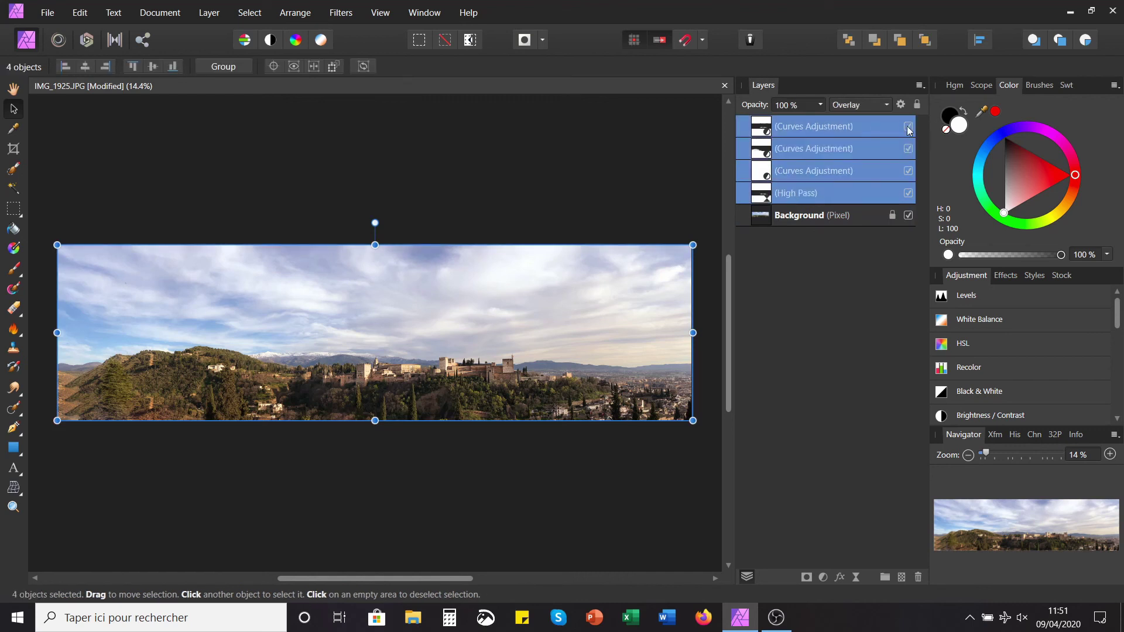
- Toggle the three Curves adjustments and the High Pass filter together to compare before and after across the panorama
click(908, 127)
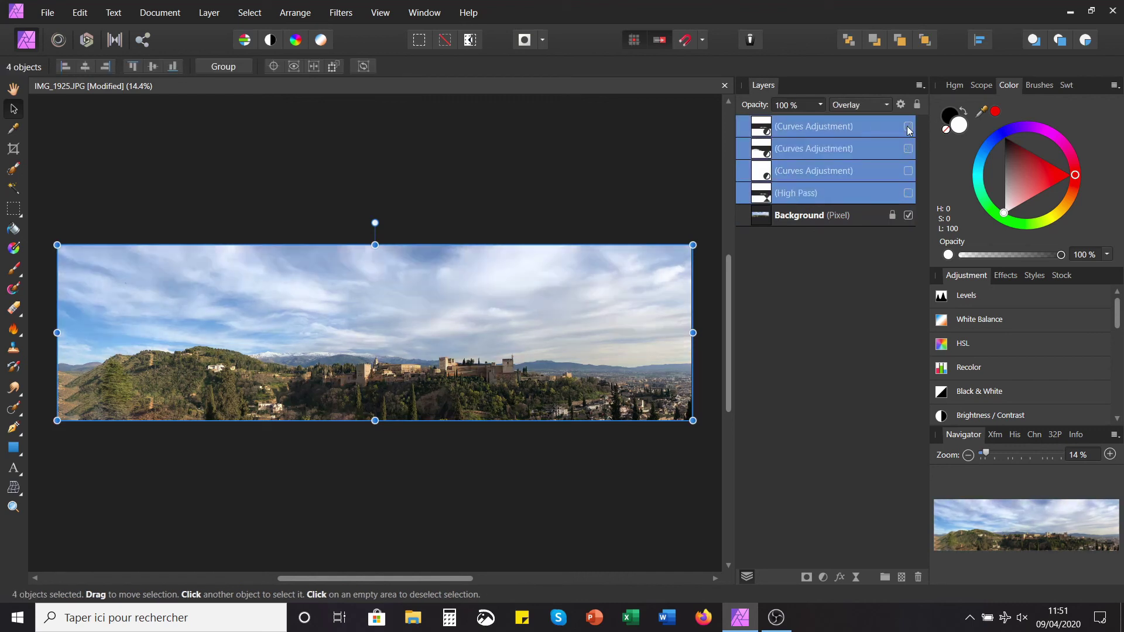
click(908, 127)
click(907, 127)
click(908, 127)
scroll(413, 413, up, 2)
scroll(413, 413, down, 1)
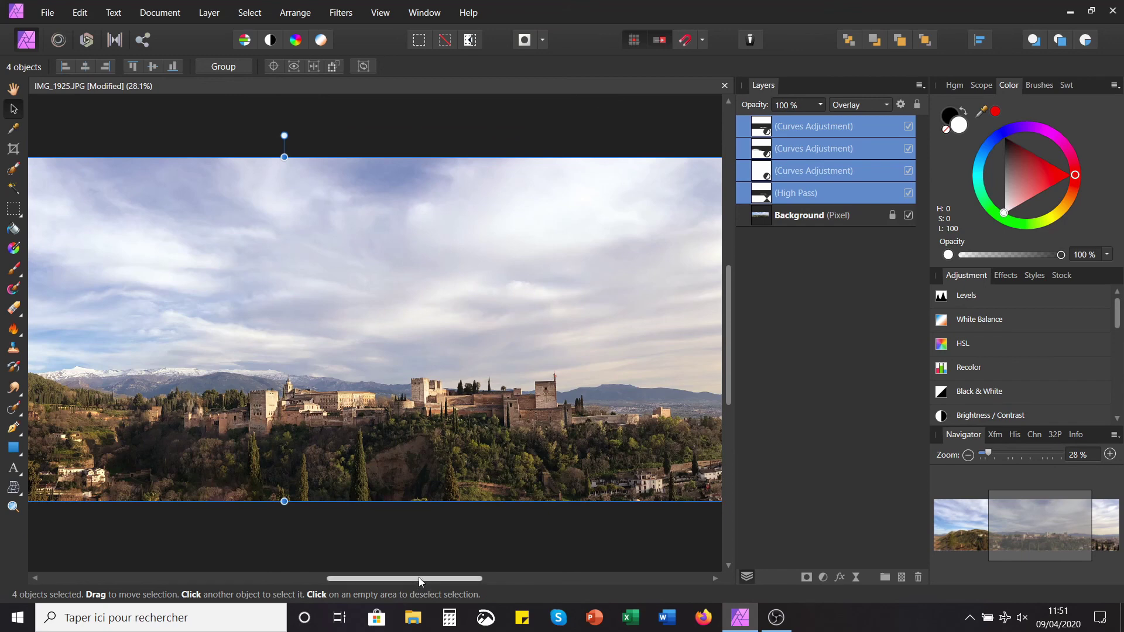
drag(419, 577, 290, 571)
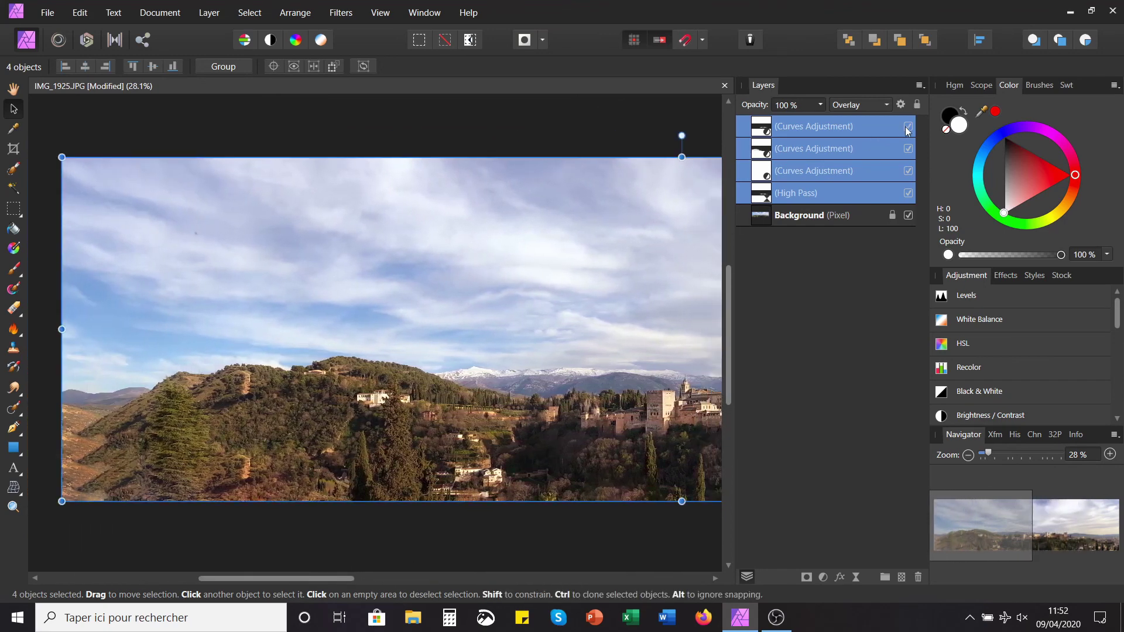
click(908, 127)
drag(289, 580, 490, 588)
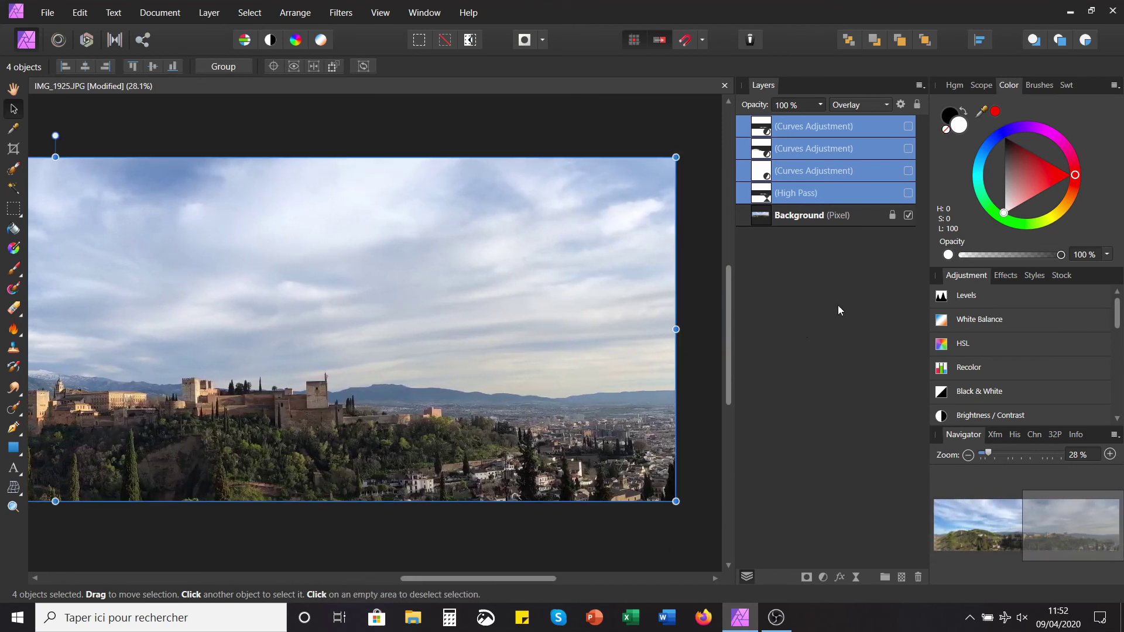
click(907, 127)
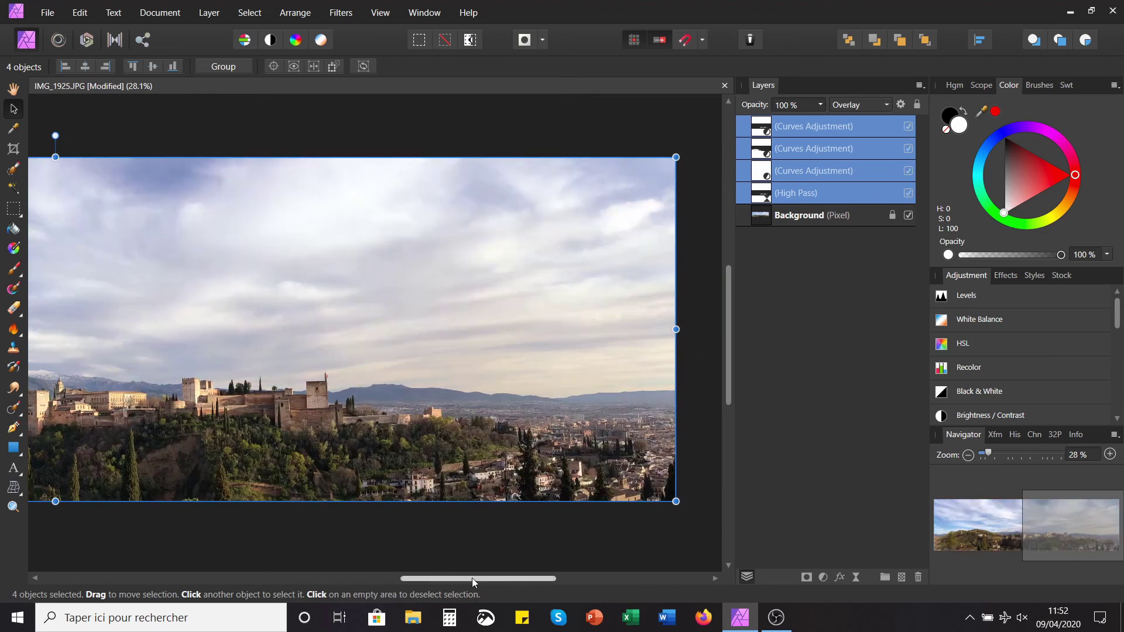
drag(473, 581, 349, 581)
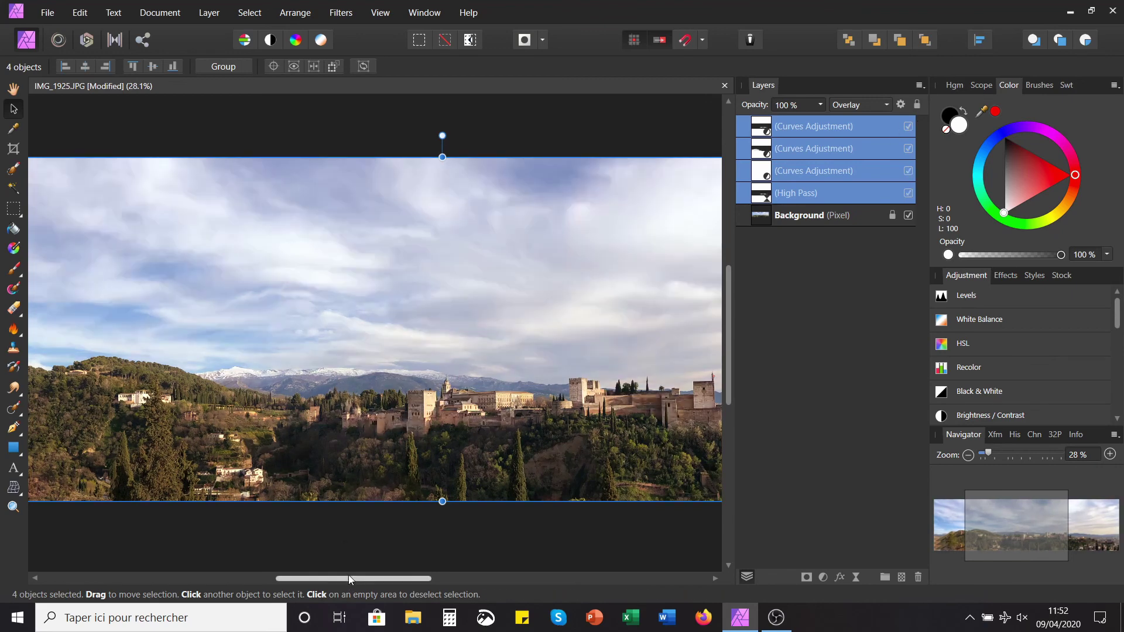
drag(349, 577, 244, 576)
- Deselect all layers and review the finished panorama close up and as a whole
key(ctrl+0)
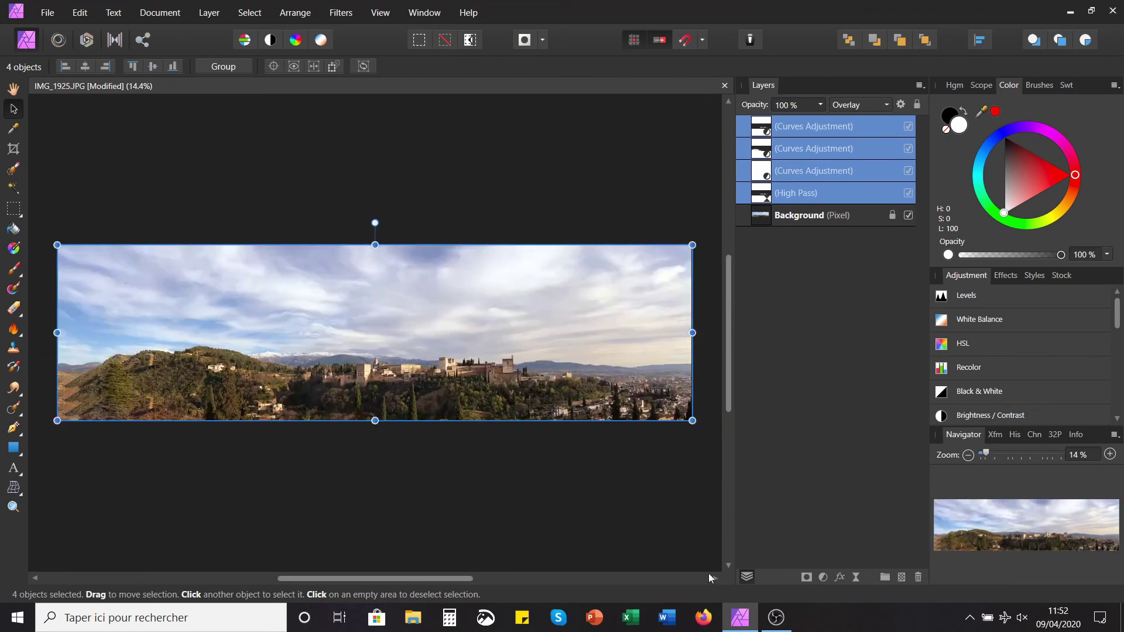
click(399, 455)
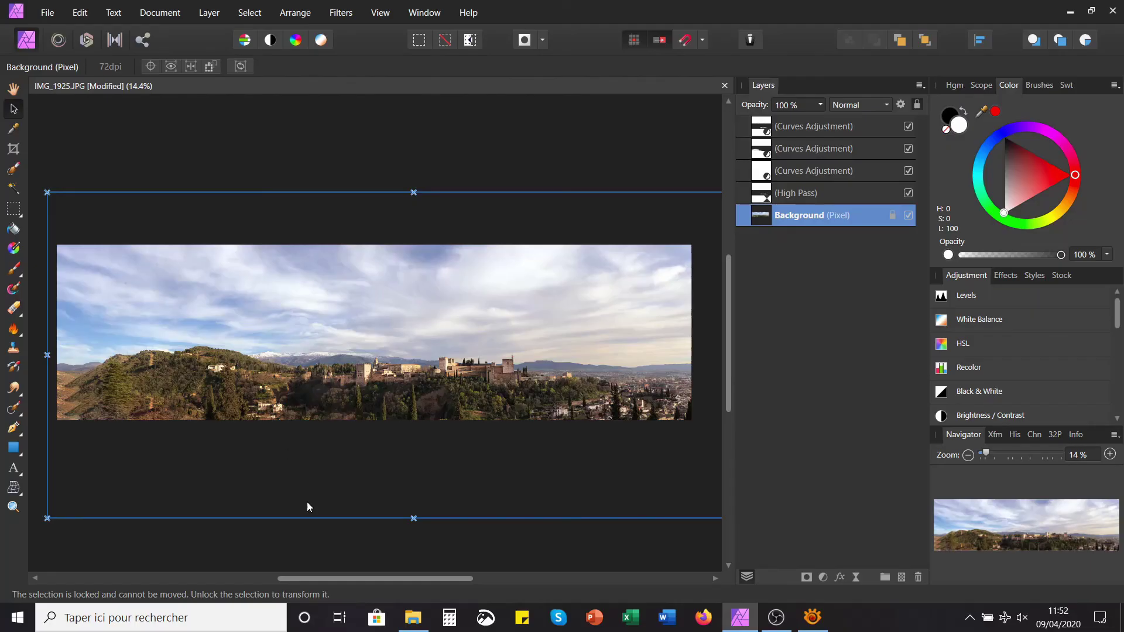
click(295, 475)
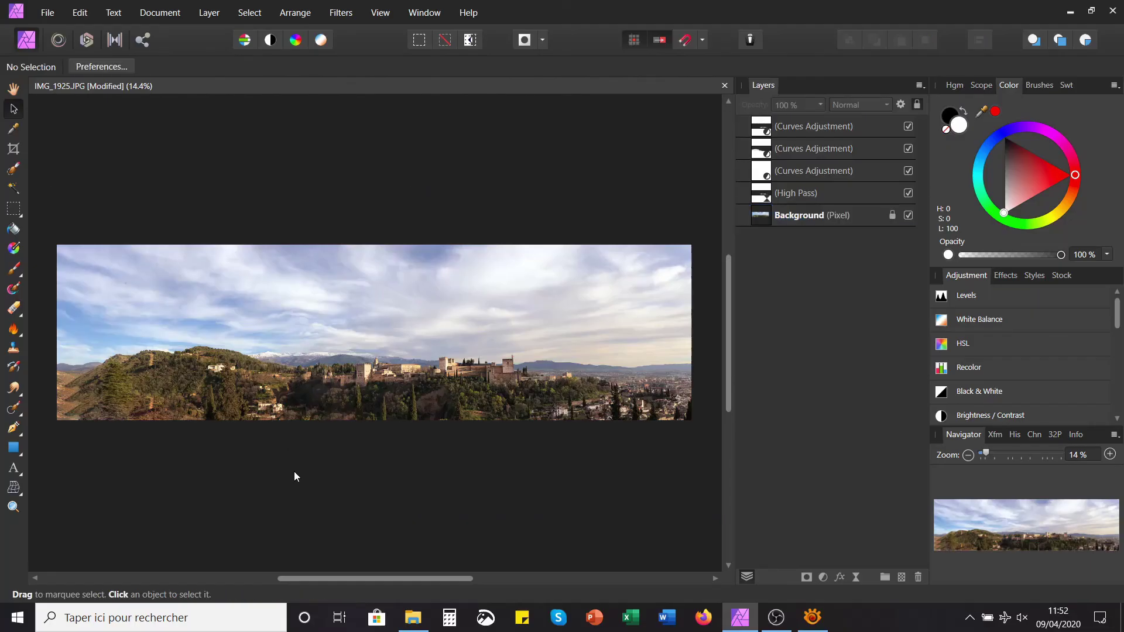
scroll(238, 349, up, 3)
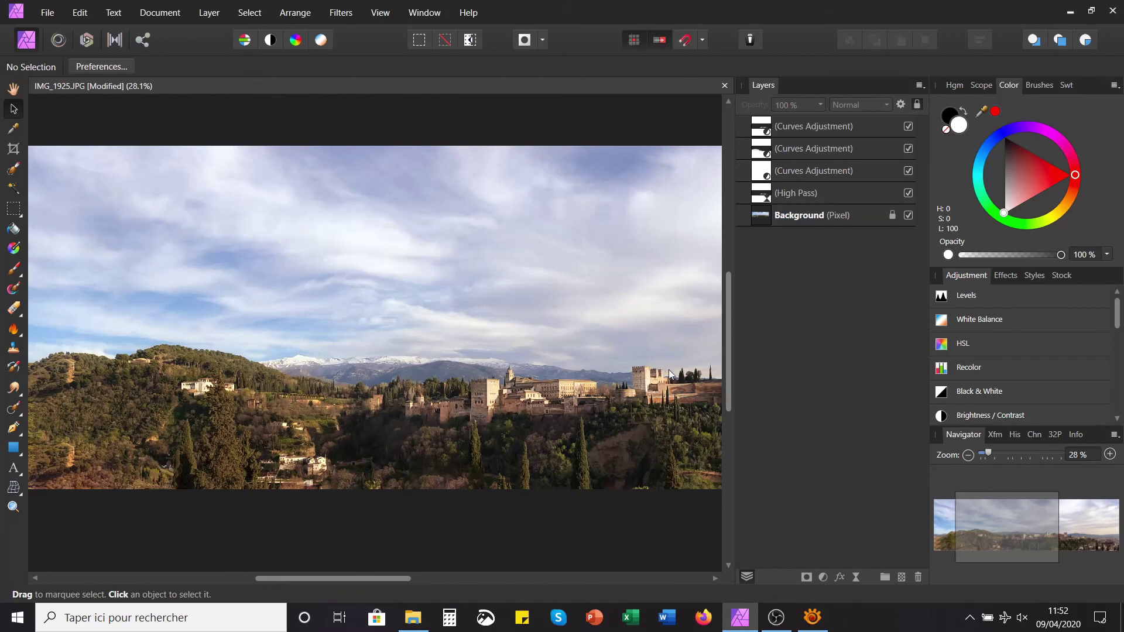
scroll(603, 363, down, 3)
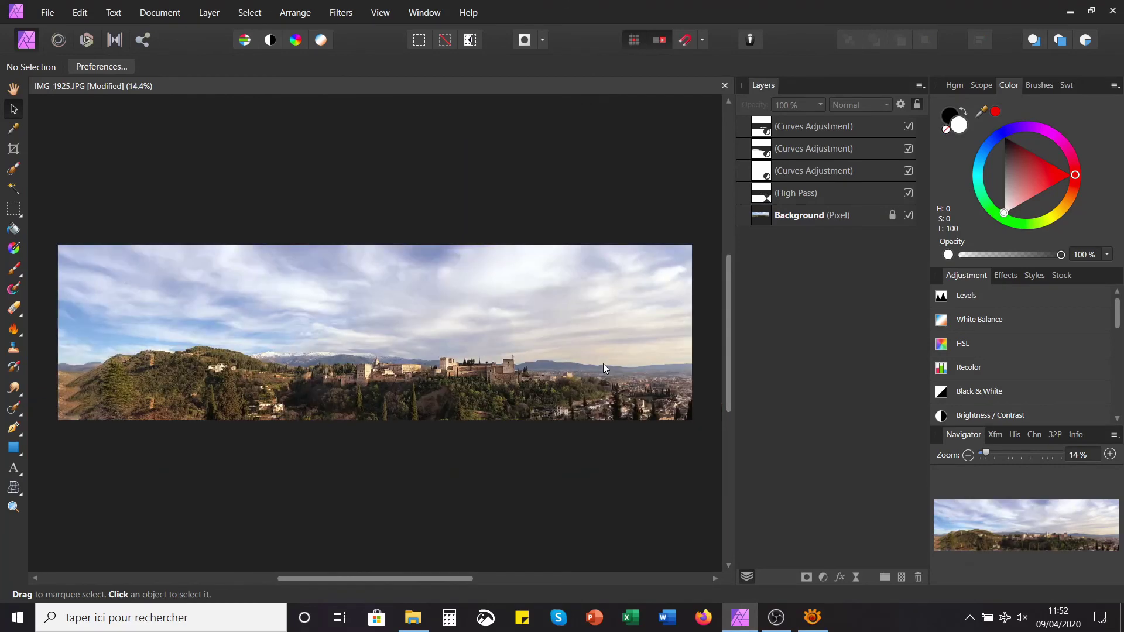